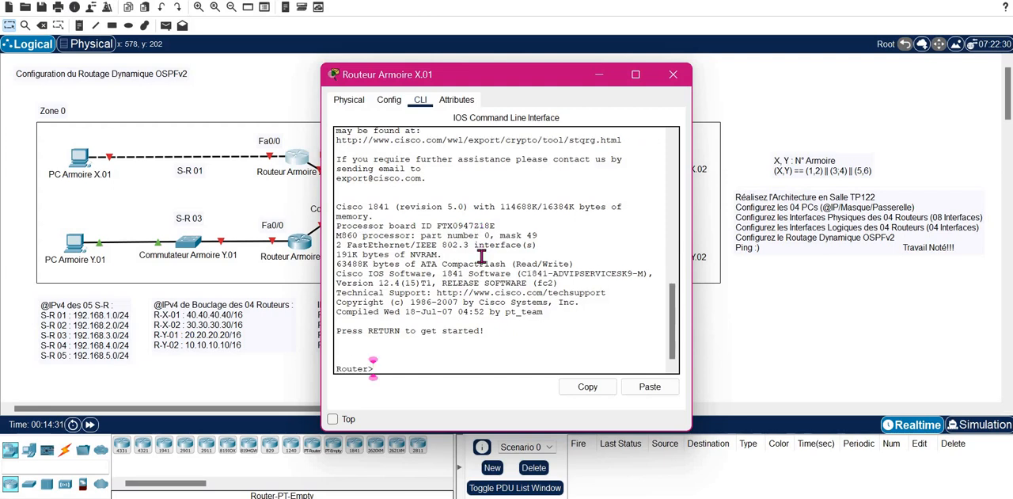
- Enter privileged mode and then global configuration mode on Routeur Armoire X.01 with enable and conf terminal
{"action": "type", "text": "en"}
{"action": "key", "text": "Tab"}
{"action": "key", "text": "Return"}
{"action": "type", "text": "conf t"}
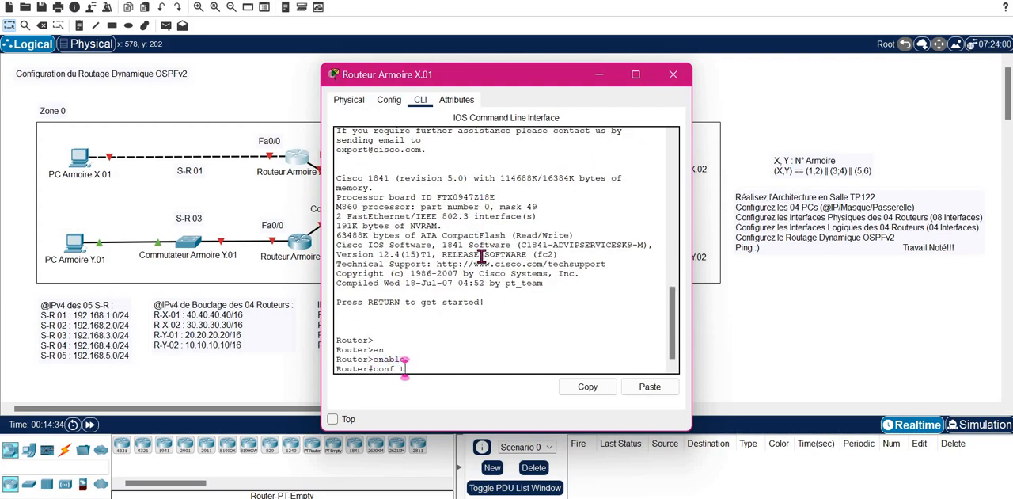
{"action": "key", "text": "Tab"}
{"action": "key", "text": "Return"}
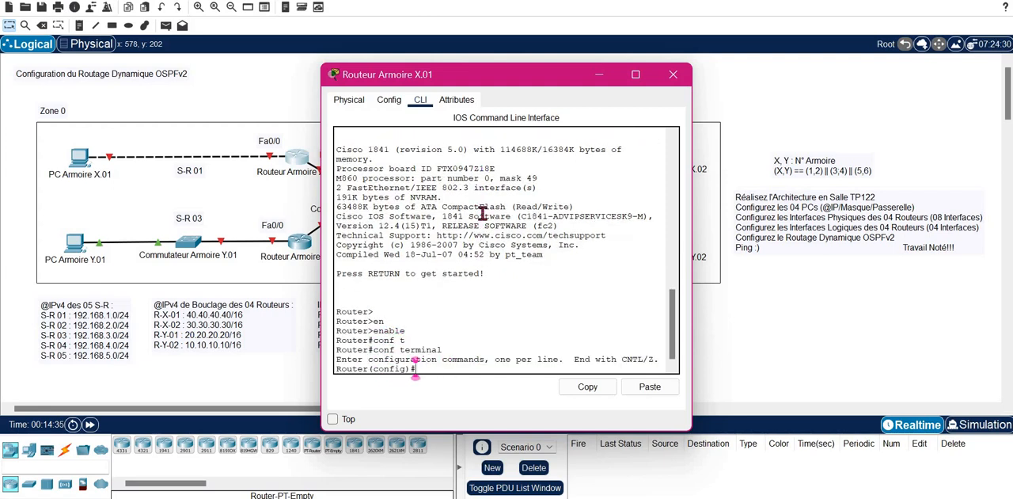
- Create the interface loopback 0 on Routeur Armoire X.01, keeping the addressing notes on the canvas in view
{"action": "left_click_drag", "start_coordinate": [619, 87], "coordinate": [779, 79]}
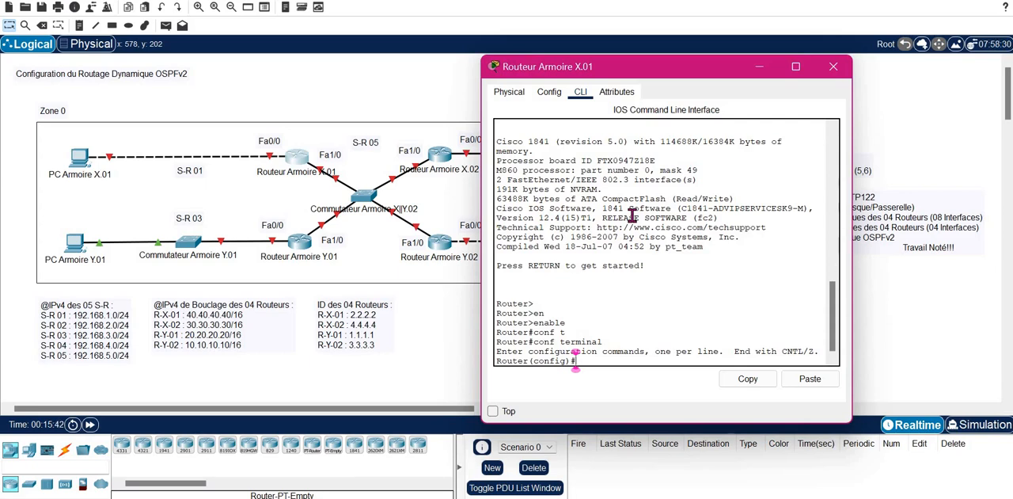
{"action": "type", "text": "in"}
{"action": "key", "text": "Tab"}
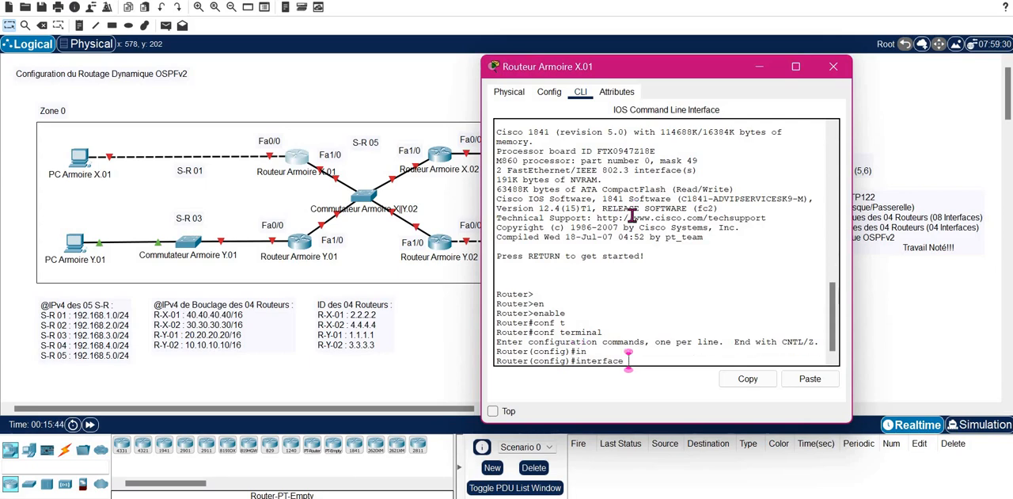
{"action": "type", "text": "l"}
{"action": "key", "text": "Tab"}
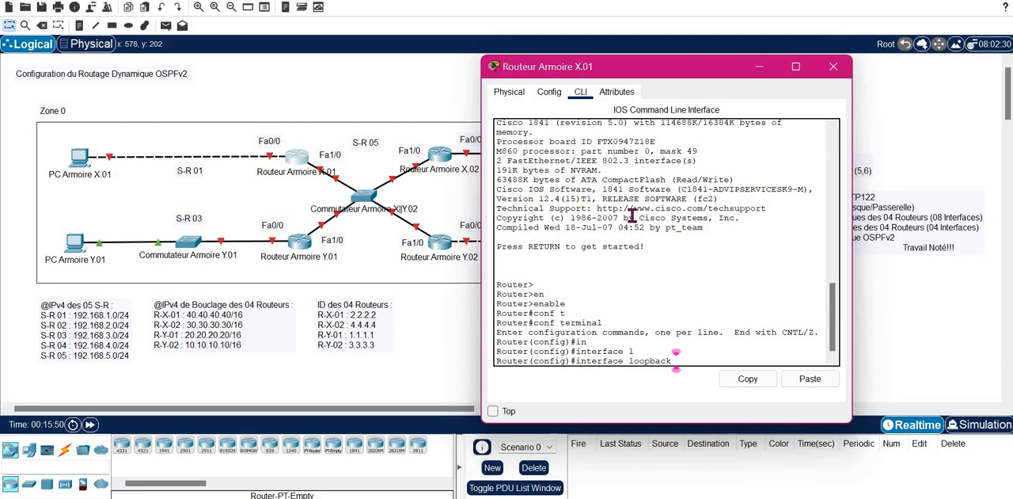
{"action": "type", "text": "0"}
{"action": "key", "text": "Return"}
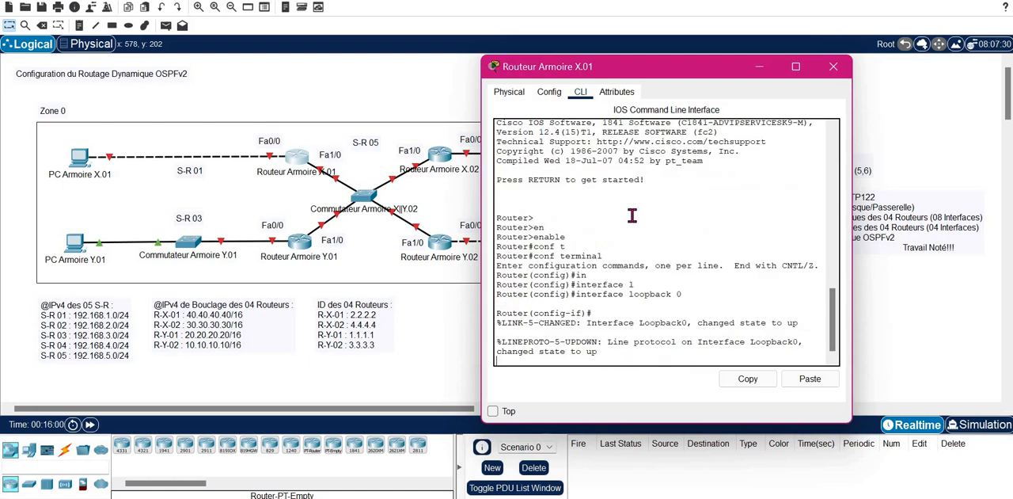
{"action": "key", "text": "Return"}
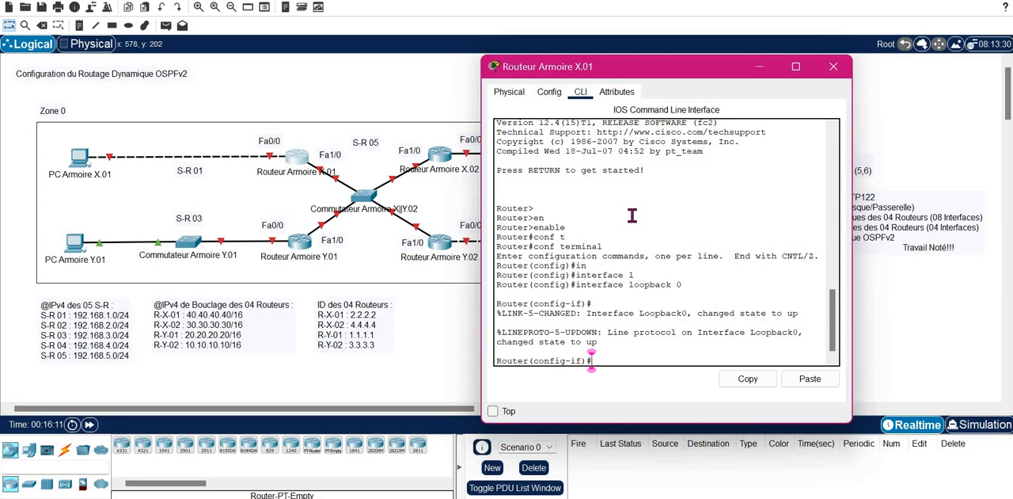
- Assign IP address 40.40.40.40 with mask 255.255.0.0 to Routeur Armoire X.01's loopback 0 interface
{"action": "type", "text": "IP AD"}
{"action": "key", "text": "Tab"}
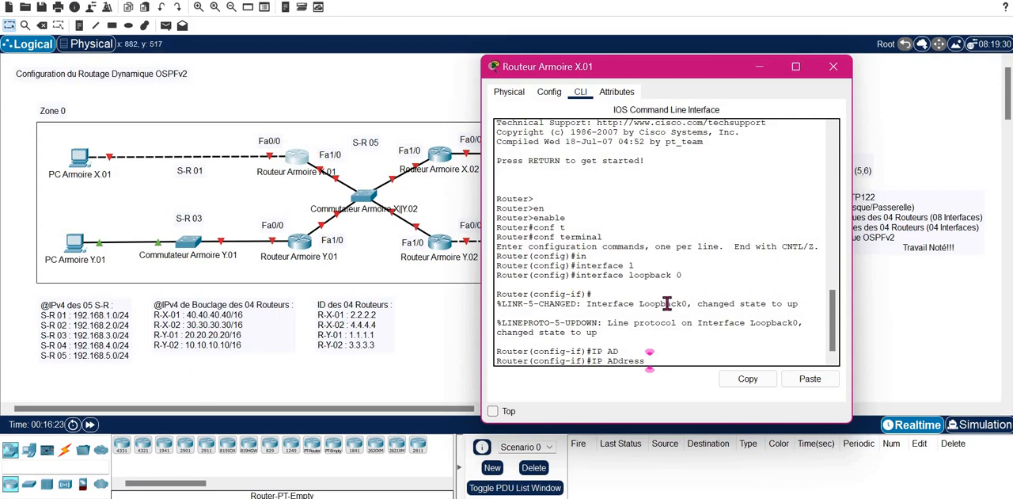
{"action": "type", "text": "40.40.40.40 2"}
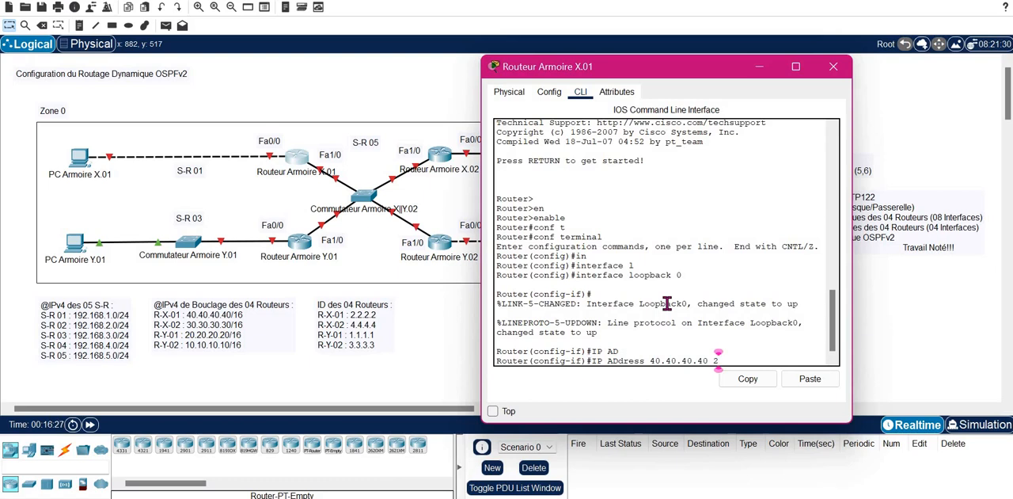
{"action": "type", "text": "55.255.0.0"}
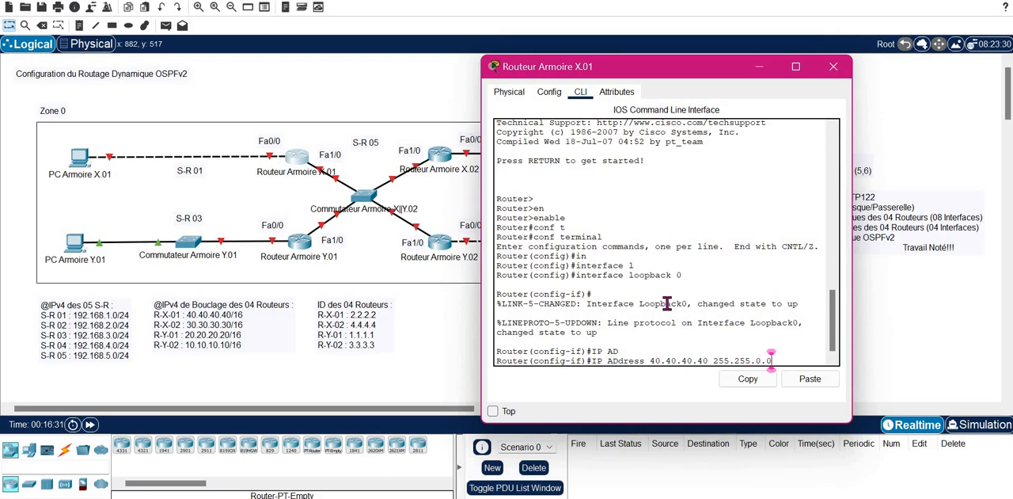
{"action": "key", "text": "Return"}
{"action": "key", "text": "Return"}
- Enable Routeur Armoire X.01's loopback 0 with no shutdown, exit interface configuration, and close the router's window
{"action": "type", "text": "NO"}
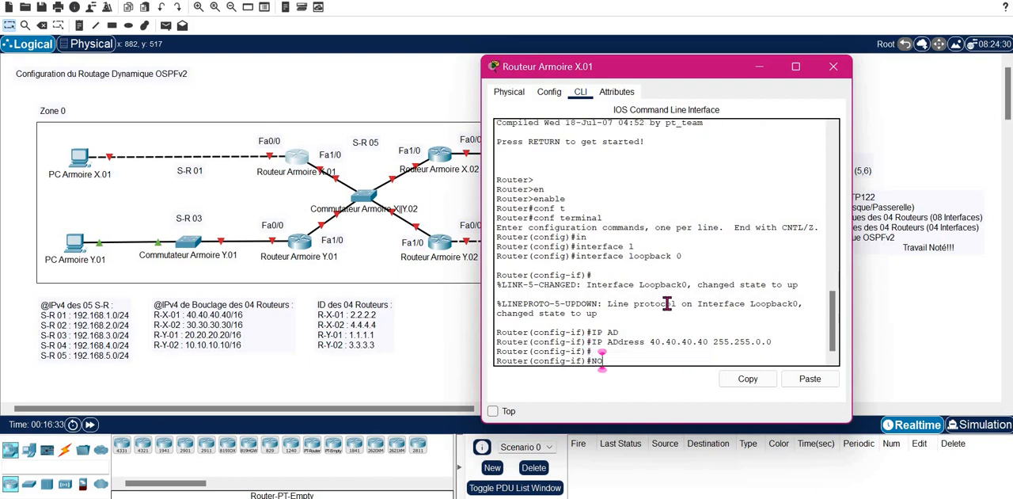
{"action": "type", "text": " SH"}
{"action": "key", "text": "Tab"}
{"action": "key", "text": "Return"}
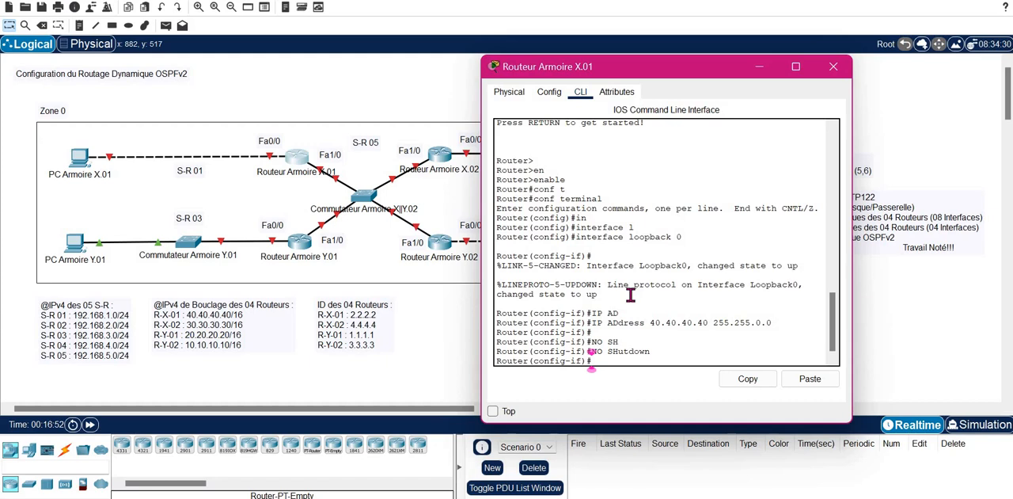
{"action": "type", "text": "EXIT"}
{"action": "key", "text": "Return"}
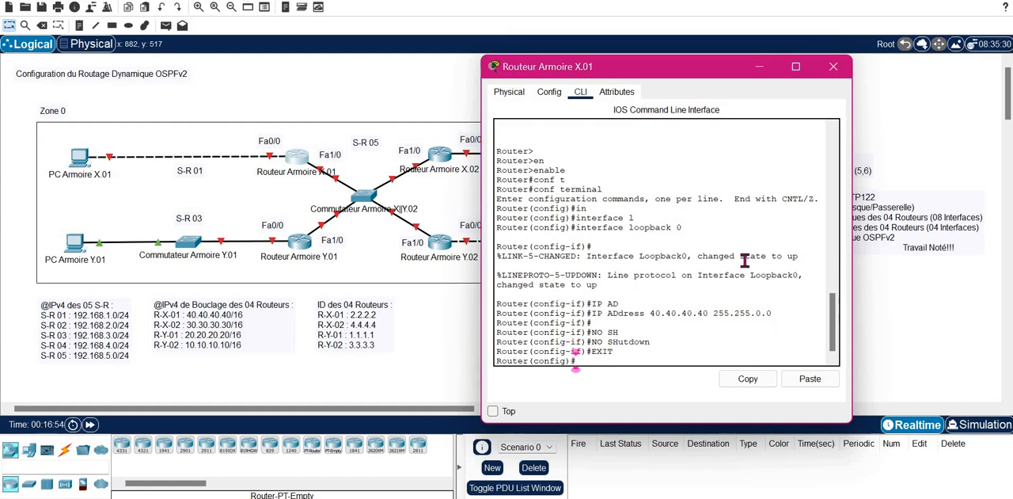
{"action": "left_click", "coordinate": [833, 65]}
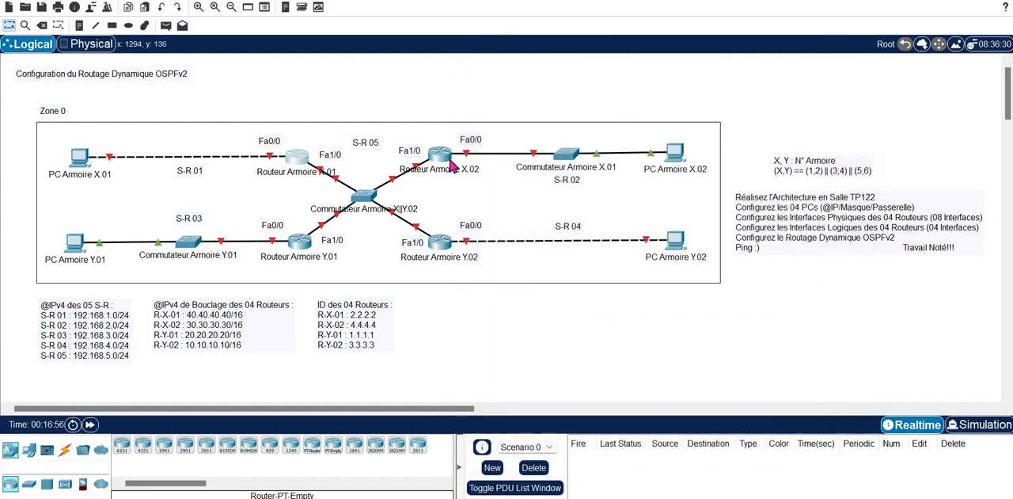
- Open the command line of Routeur Armoire X.02 and enter privileged mode with enable
{"action": "left_click", "coordinate": [450, 162]}
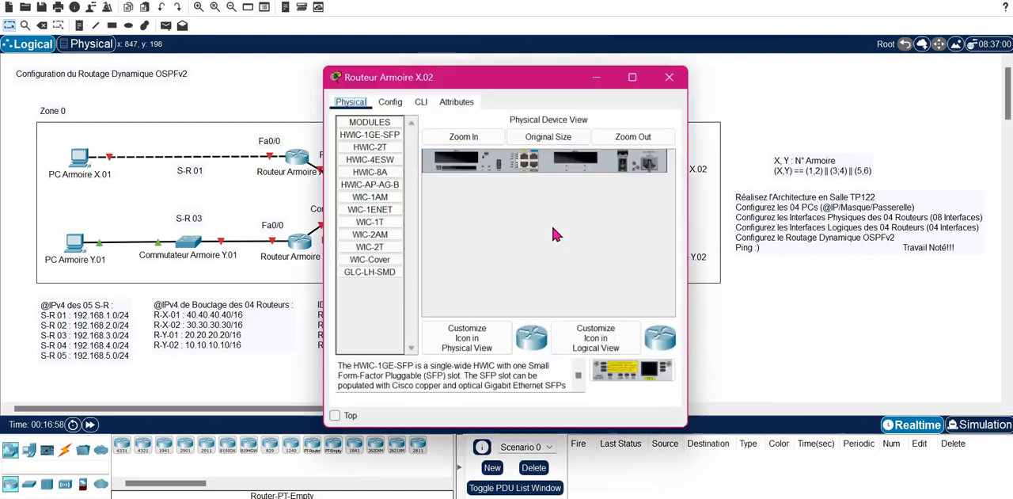
{"action": "left_click", "coordinate": [427, 101]}
{"action": "key", "text": "Return"}
{"action": "key", "text": "Return"}
{"action": "type", "text": "E"}
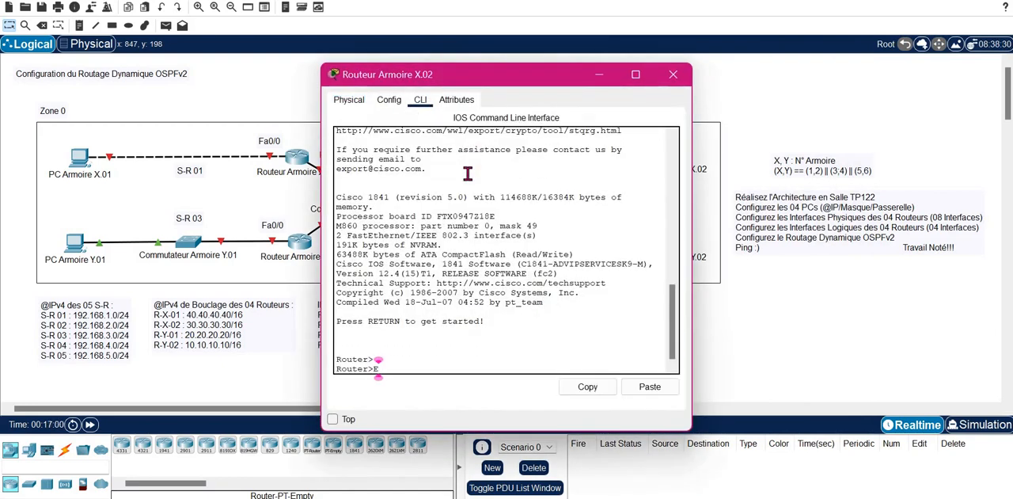
{"action": "type", "text": "N"}
{"action": "key", "text": "Tab"}
{"action": "key", "text": "Return"}
- Enter global configuration mode on Routeur Armoire X.02 with configure terminal
{"action": "type", "text": "CON"}
{"action": "key", "text": "Tab"}
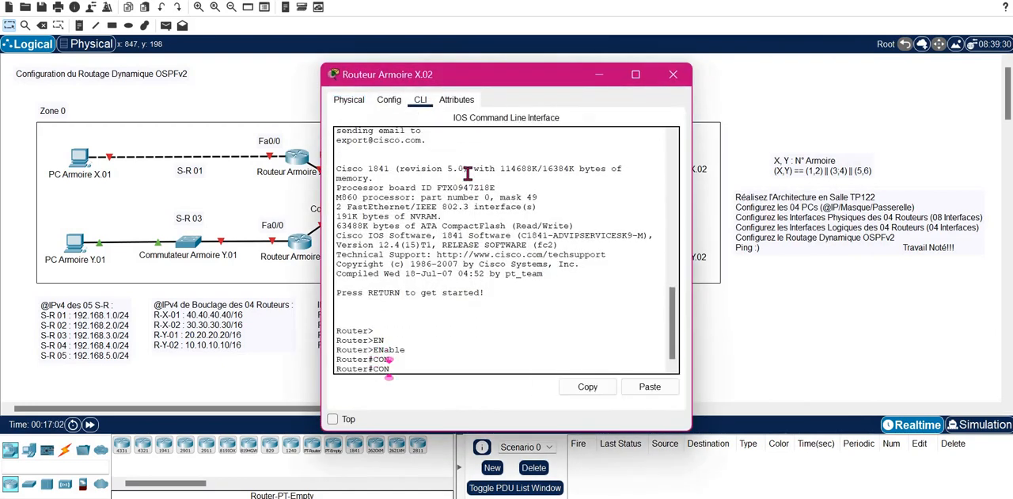
{"action": "type", "text": "F"}
{"action": "key", "text": "Tab"}
{"action": "key", "text": "Tab"}
{"action": "key", "text": "Return"}
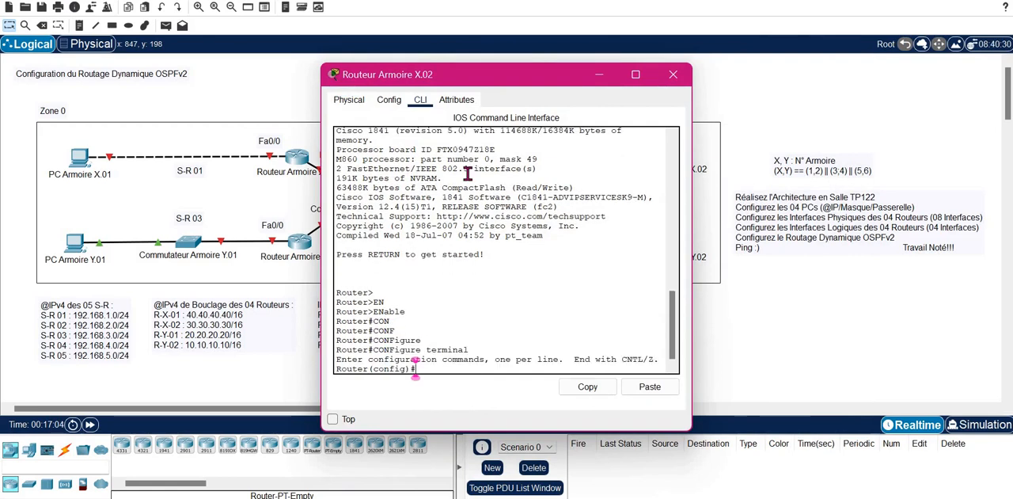
- Check the allowed loopback numbers with the CLI help and create interface loopback 0 on Routeur Armoire X.02
{"action": "type", "text": "in"}
{"action": "key", "text": "Tab"}
{"action": "type", "text": "l"}
{"action": "key", "text": "Tab"}
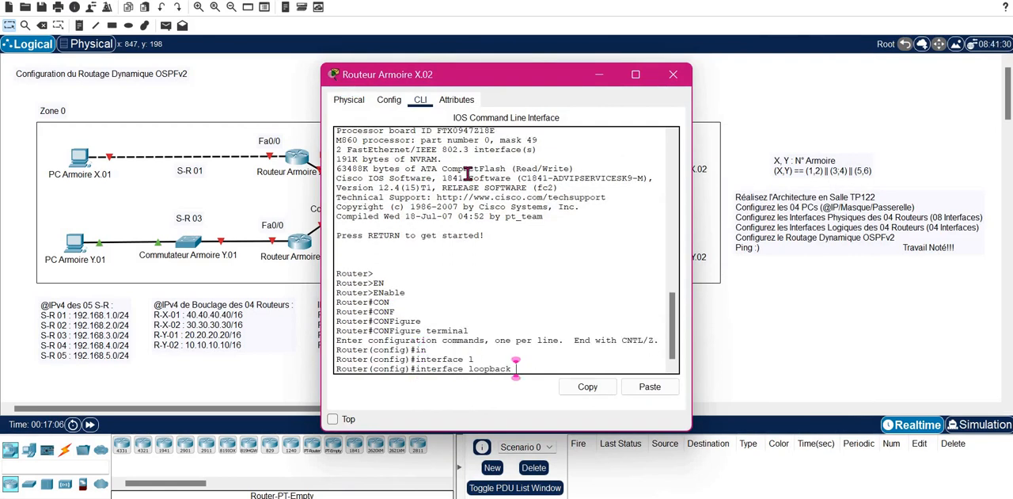
{"action": "type", "text": "?"}
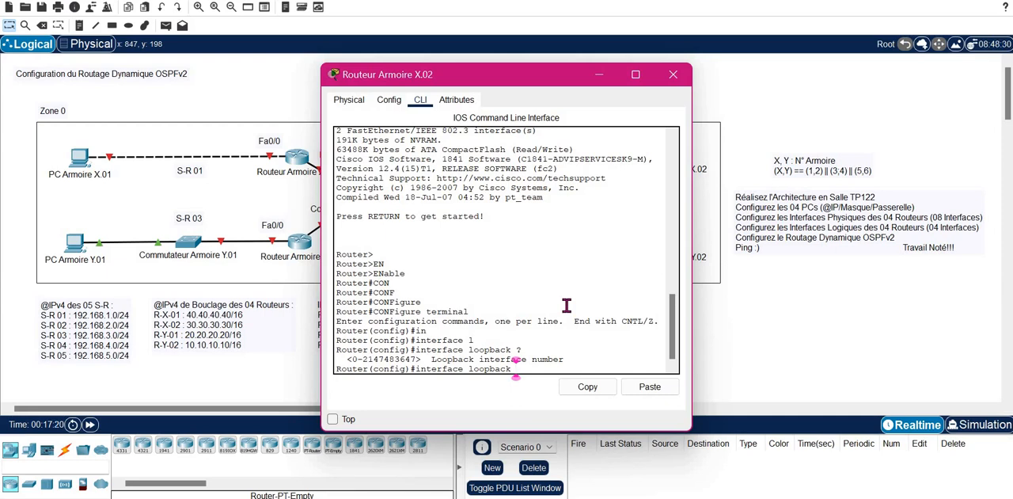
{"action": "type", "text": "0"}
{"action": "key", "text": "Return"}
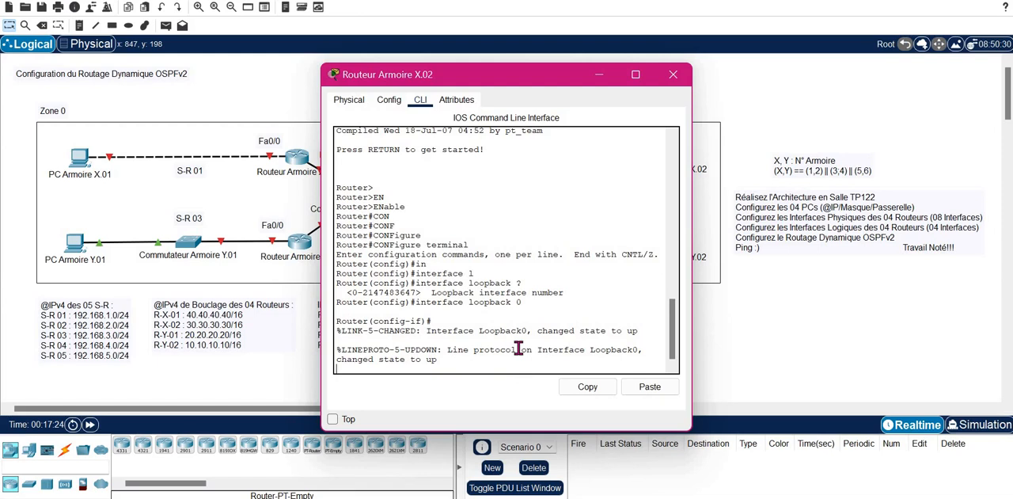
{"action": "key", "text": "Return"}
- Assign IP address 30.30.30.30 with mask 255.255.0.0 to Routeur Armoire X.02's loopback 0 interface
{"action": "type", "text": "ip"}
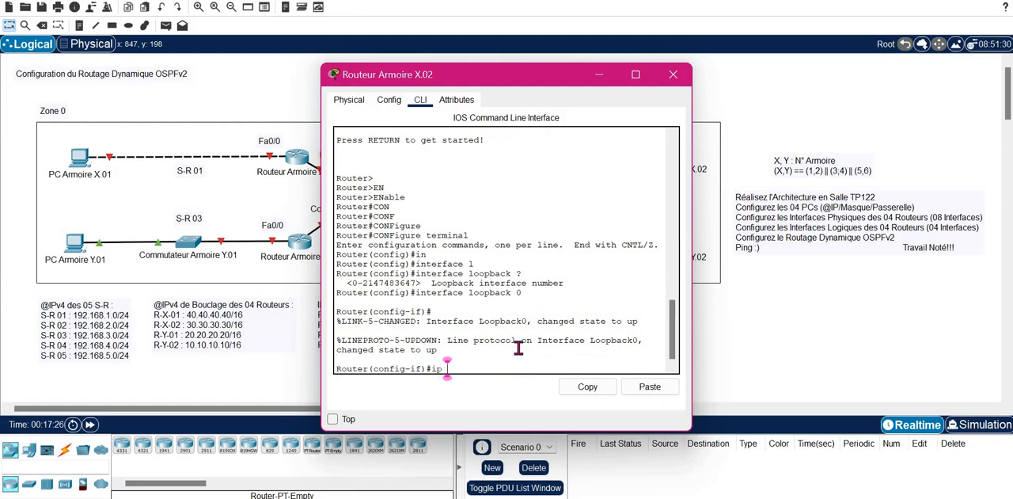
{"action": "type", "text": " ad"}
{"action": "key", "text": "Tab"}
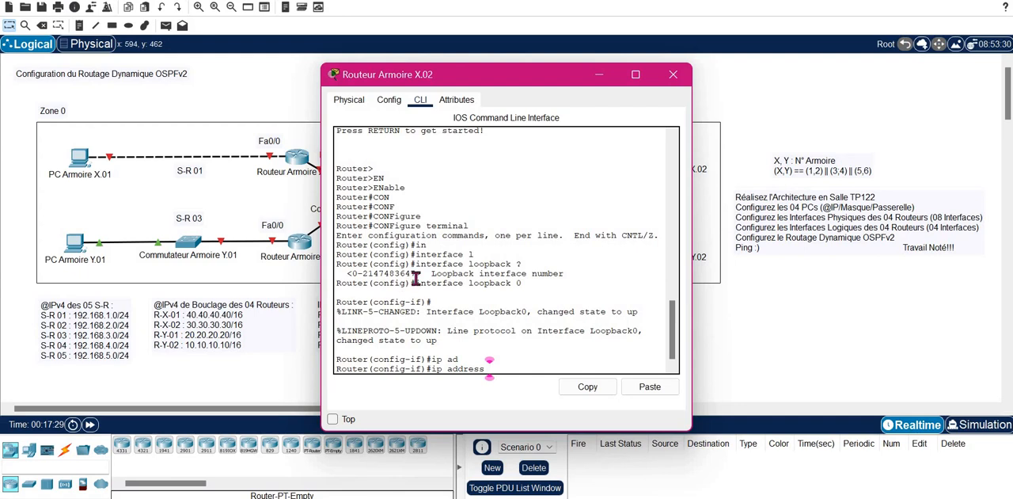
{"action": "type", "text": "30.30.30."}
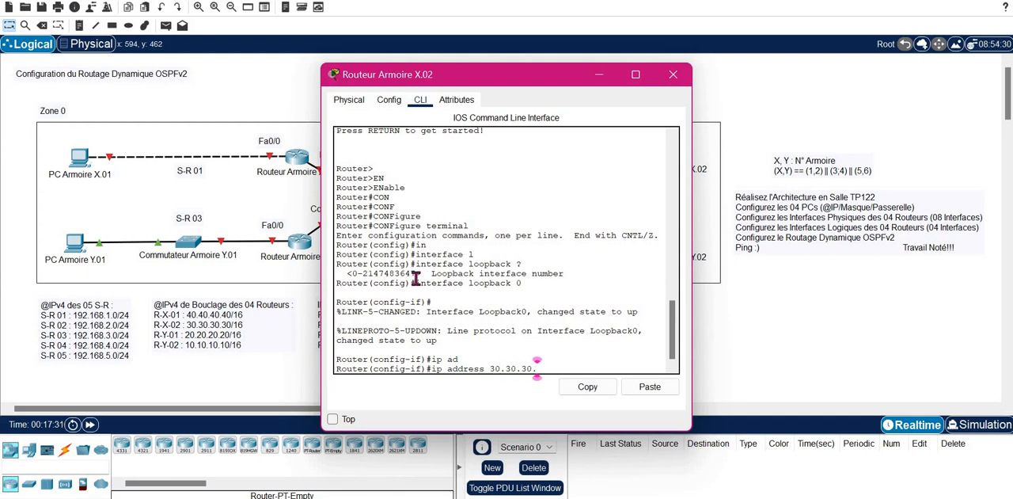
{"action": "type", "text": "30 255.255.0.0"}
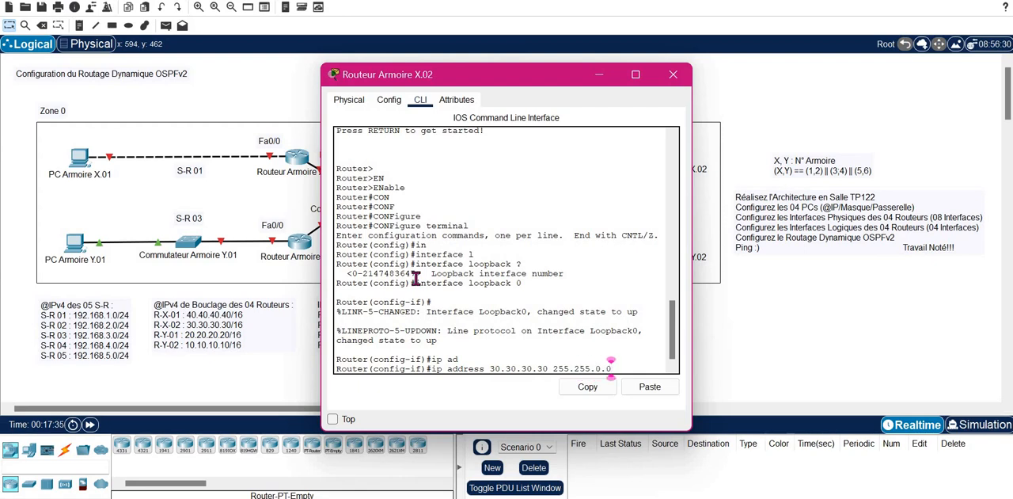
{"action": "key", "text": "Return"}
- Enable Routeur Armoire X.02's loopback 0 with no shutdown, exit interface configuration, and close the router's window
{"action": "type", "text": "NO SH"}
{"action": "key", "text": "Tab"}
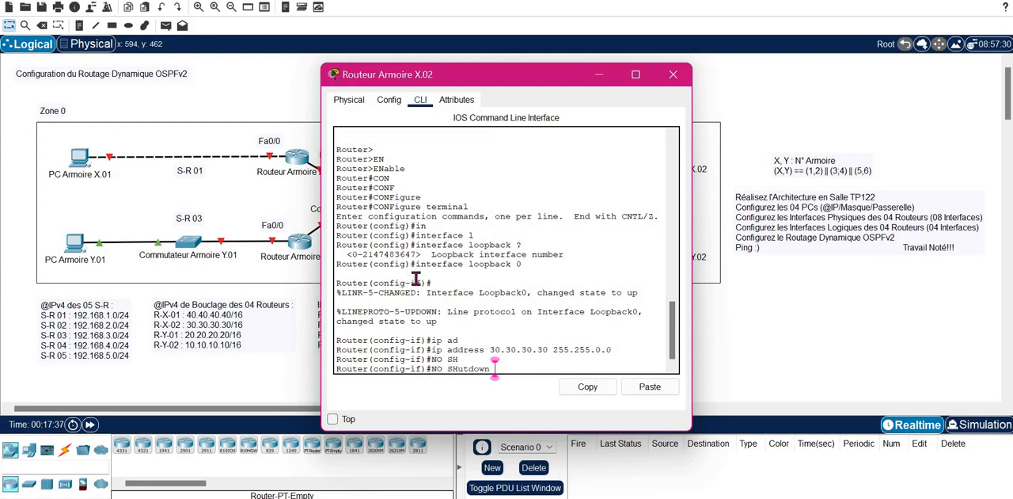
{"action": "key", "text": "Return"}
{"action": "key", "text": "Return"}
{"action": "key", "text": "Return"}
{"action": "type", "text": "EXIT"}
{"action": "key", "text": "Return"}
{"action": "key", "text": "Return"}
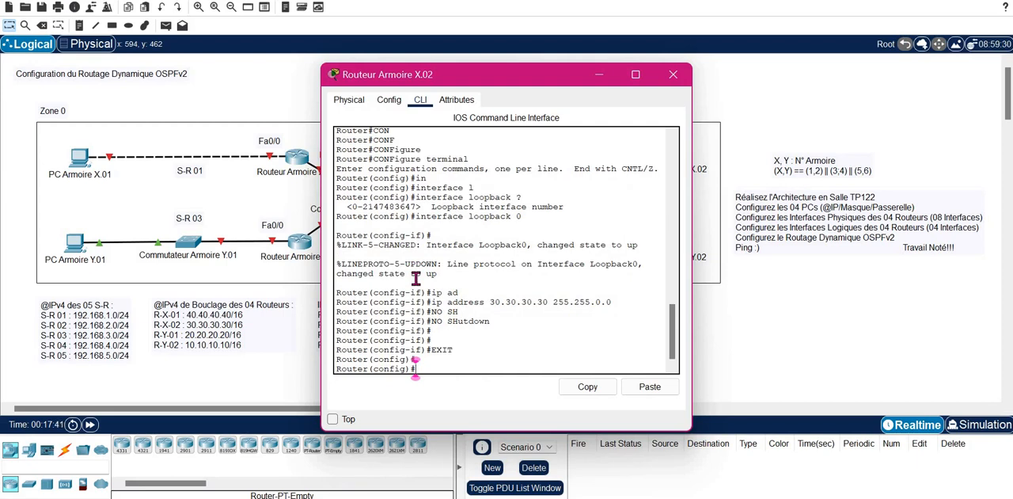
{"action": "left_click", "coordinate": [673, 77]}
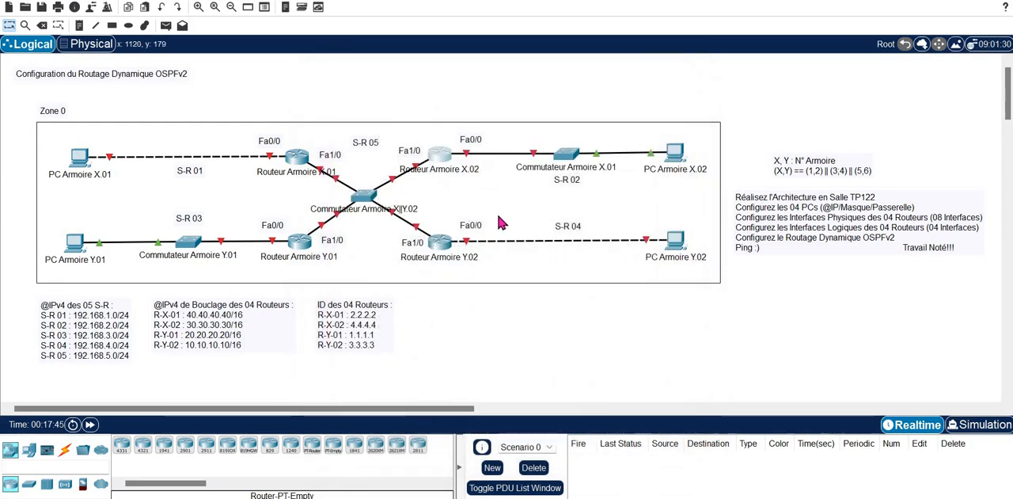
- Open the command line of Routeur Armoire Y.01, uncover the addressing notes, and enter privileged mode with enable
{"action": "left_click", "coordinate": [297, 245]}
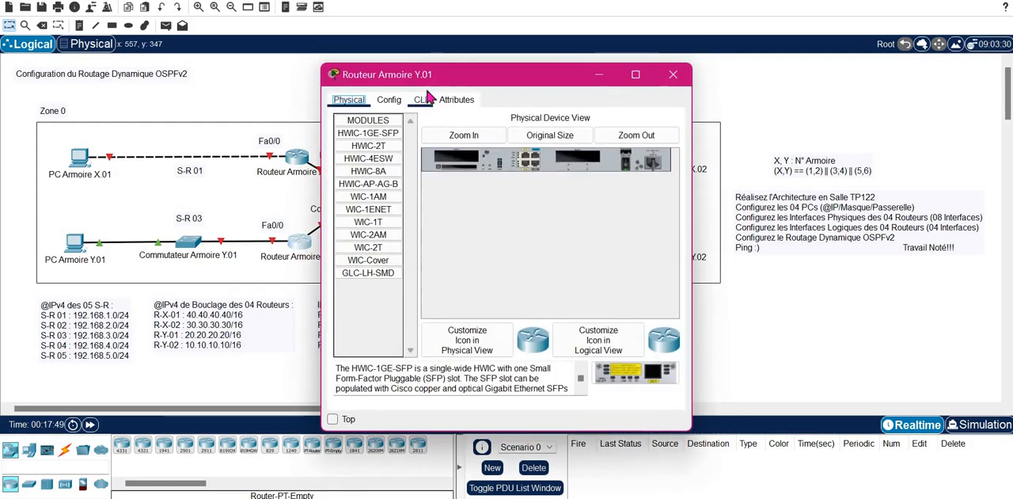
{"action": "left_click", "coordinate": [420, 100]}
{"action": "left_click_drag", "start_coordinate": [464, 81], "coordinate": [606, 69]}
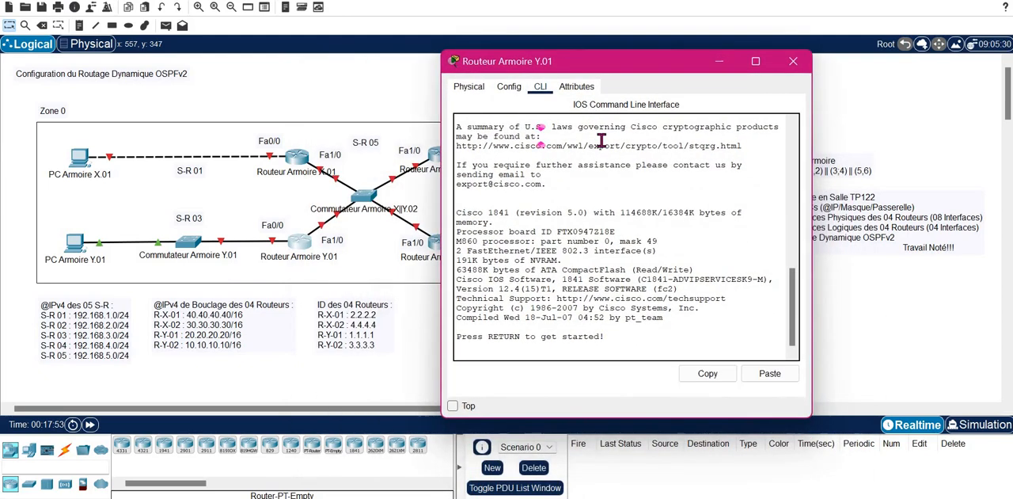
{"action": "key", "text": "Return"}
{"action": "type", "text": "EN"}
{"action": "key", "text": "Tab"}
{"action": "key", "text": "Return"}
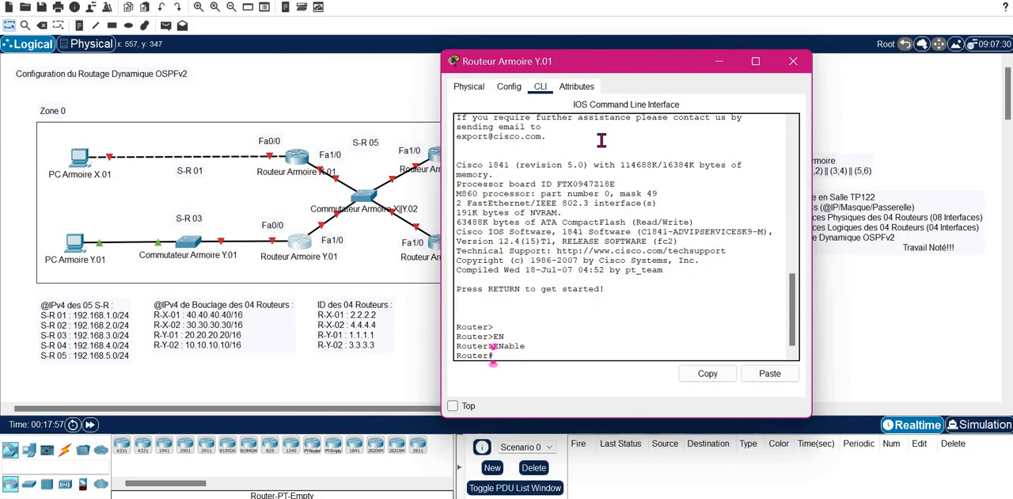
- Enter global configuration mode on Routeur Armoire Y.01 with configure terminal
{"action": "type", "text": "CONF"}
{"action": "key", "text": "Tab"}
{"action": "type", "text": "T"}
{"action": "key", "text": "Tab"}
{"action": "key", "text": "Return"}
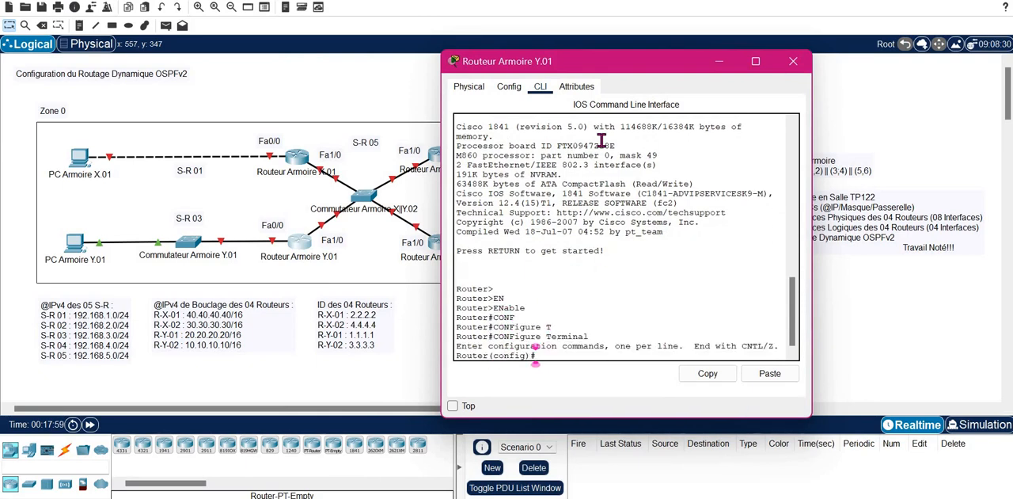
- Create the interface loopback 0 on Routeur Armoire Y.01
{"action": "type", "text": "INT"}
{"action": "key", "text": "Tab"}
{"action": "type", "text": "L"}
{"action": "key", "text": "Tab"}
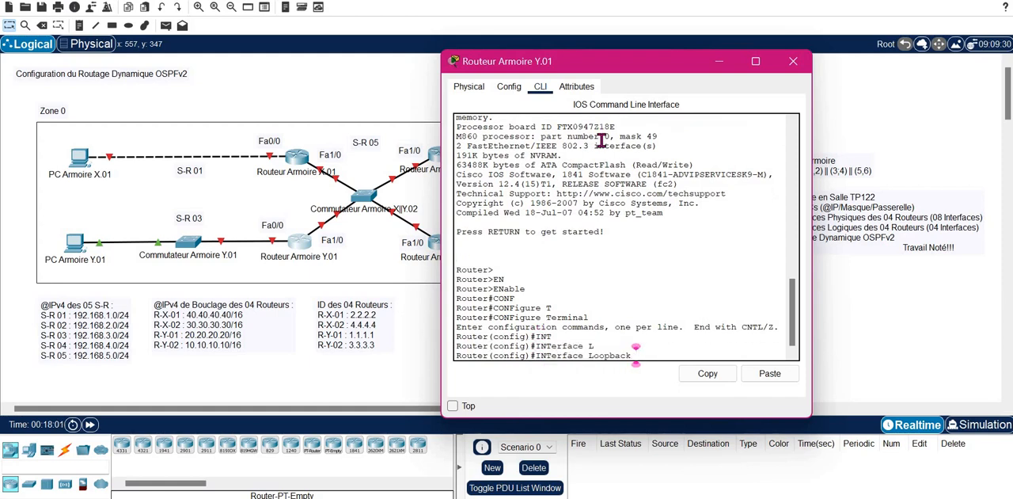
{"action": "type", "text": "0"}
{"action": "key", "text": "Return"}
- Assign IP address 20.20.20.20 with mask 255.255.0.0 to loopback 0 on Routeur Armoire Y.01
{"action": "type", "text": "IP"}
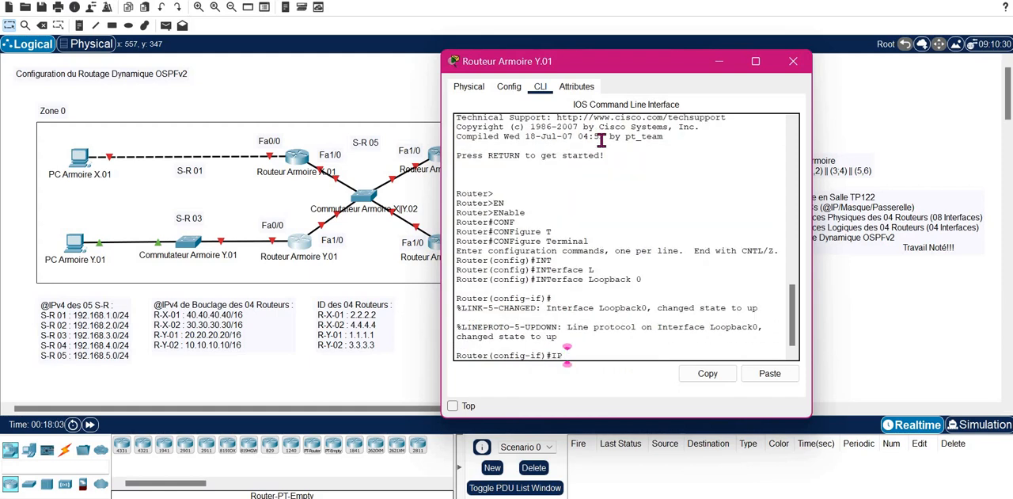
{"action": "type", "text": " AD"}
{"action": "key", "text": "Tab"}
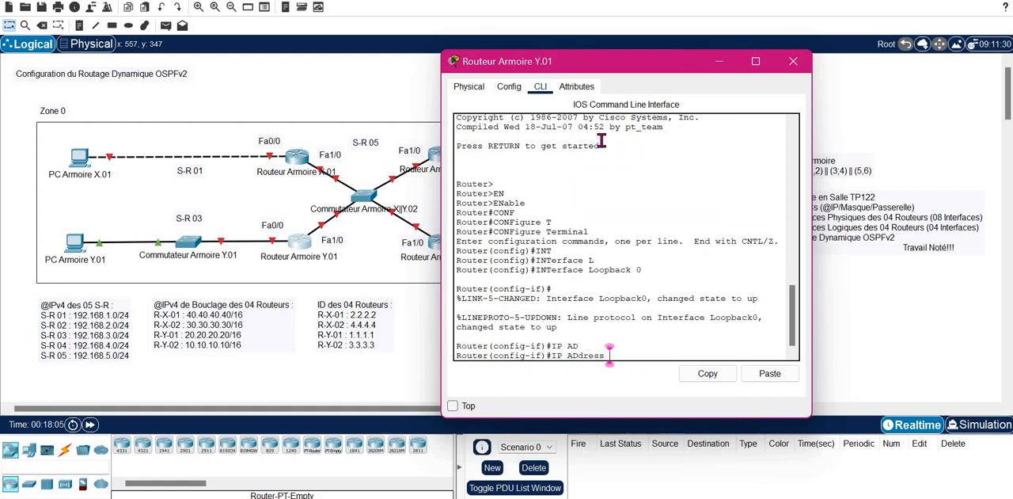
{"action": "type", "text": "20.20.20."}
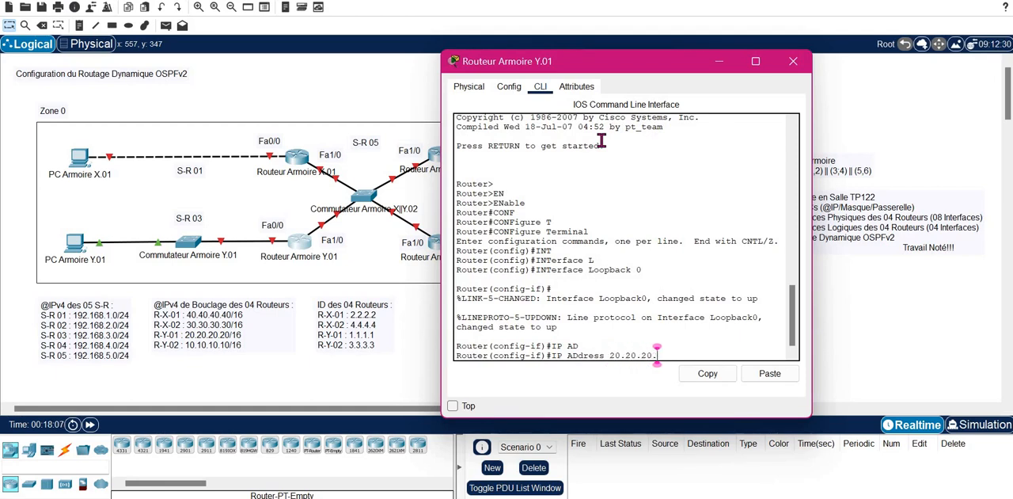
{"action": "type", "text": "20 255.2"}
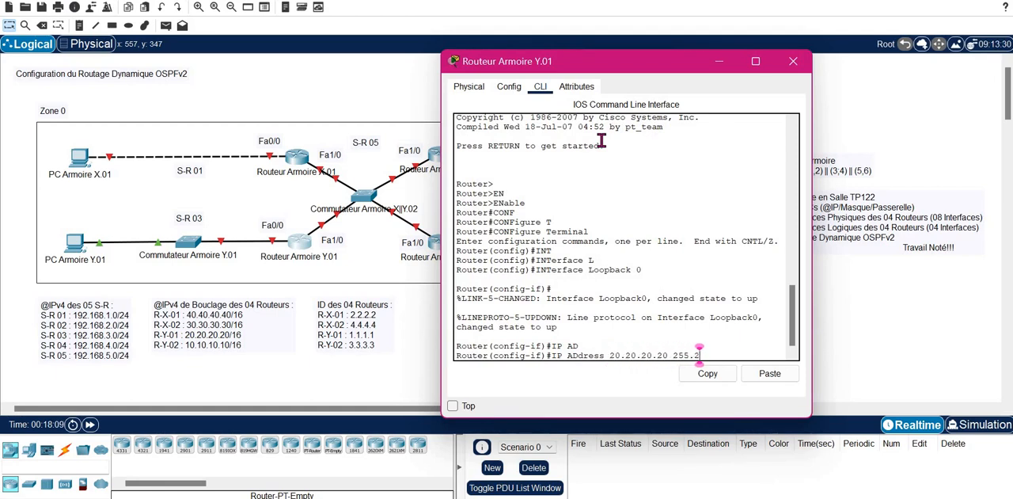
{"action": "type", "text": "55."}
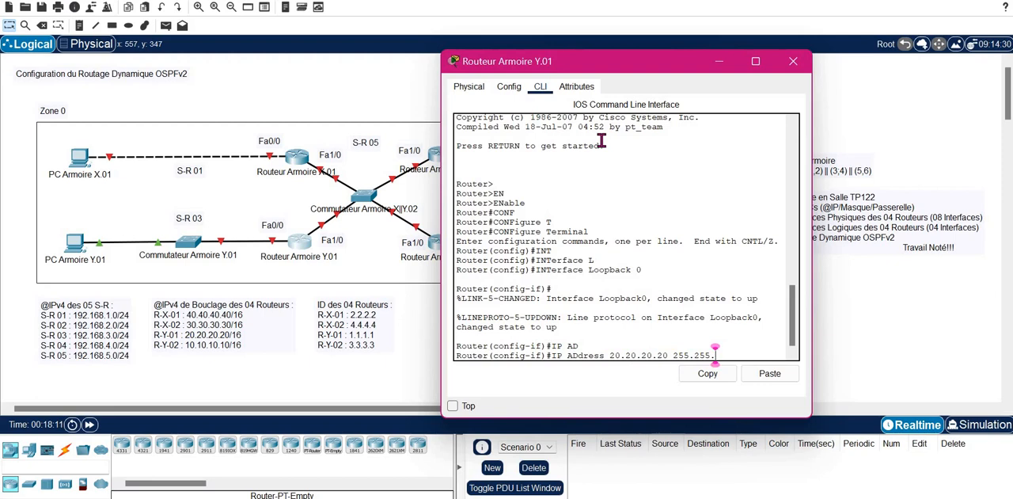
{"action": "type", "text": "0.0"}
{"action": "key", "text": "Return"}
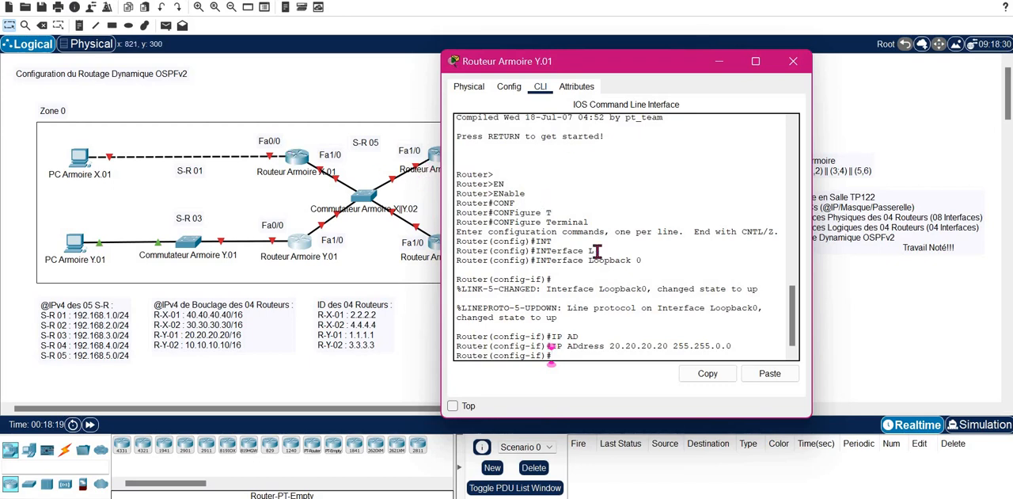
- Exit interface configuration on Routeur Armoire Y.01 and close the router's window
{"action": "type", "text": "EXIT"}
{"action": "key", "text": "Return"}
{"action": "key", "text": "Return"}
{"action": "key", "text": "Return"}
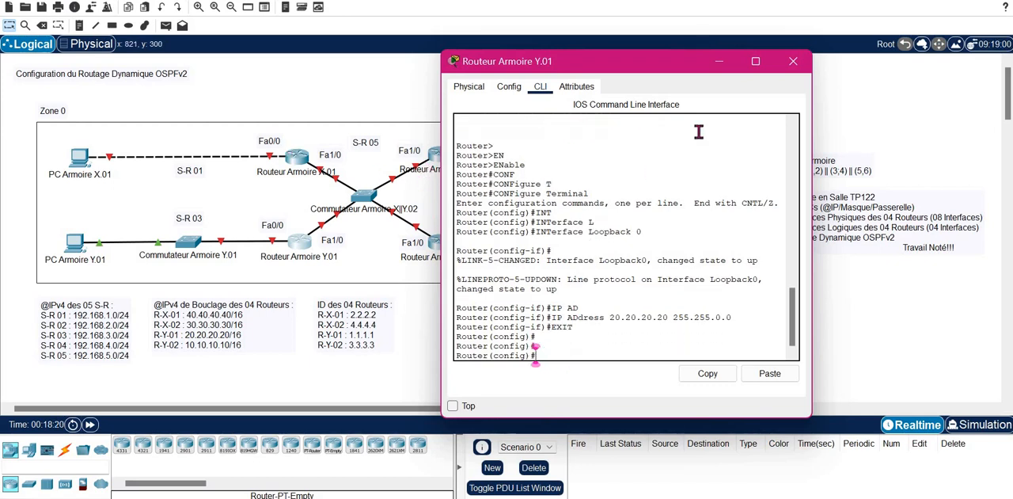
{"action": "left_click", "coordinate": [793, 61]}
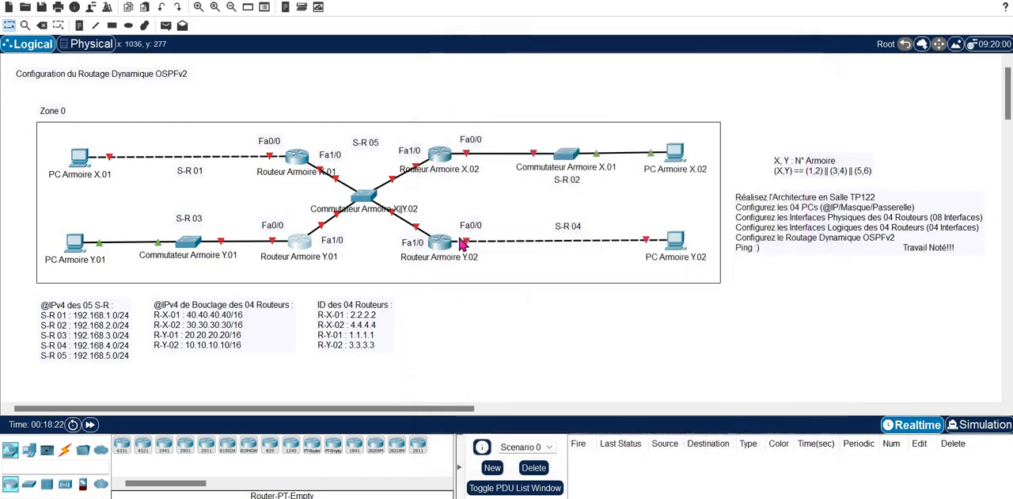
- Open the command line of Routeur Armoire Y.02 and enter privileged mode with enable
{"action": "left_click", "coordinate": [440, 248]}
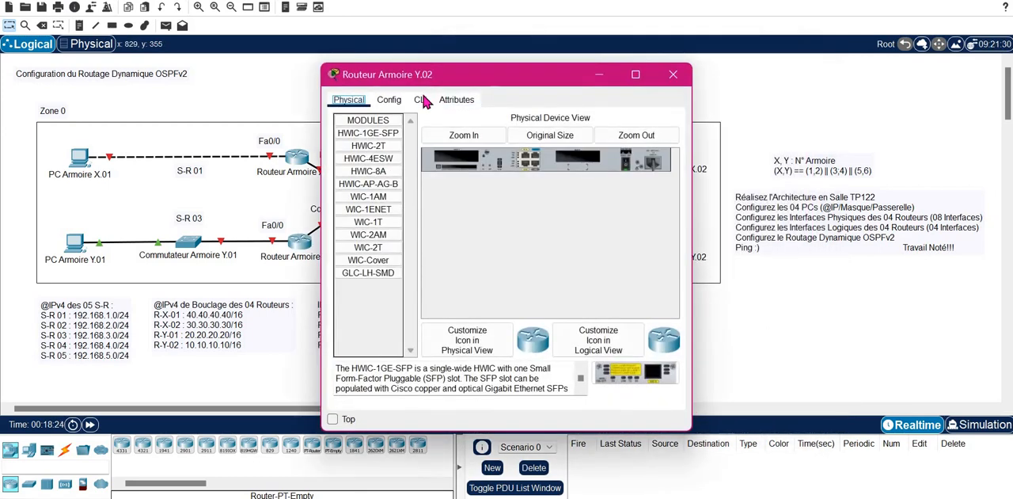
{"action": "left_click", "coordinate": [420, 100]}
{"action": "key", "text": "Return"}
{"action": "key", "text": "Return"}
{"action": "key", "text": "Return"}
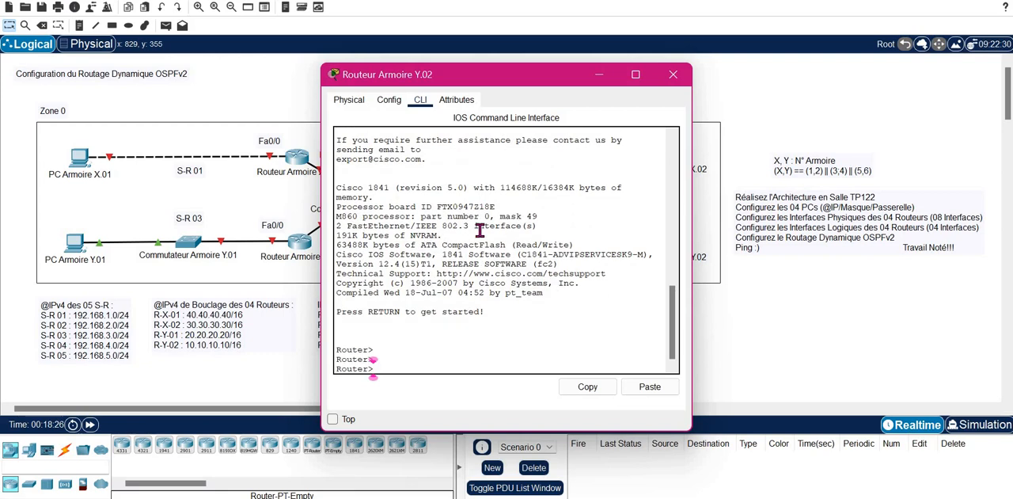
{"action": "type", "text": "en"}
{"action": "key", "text": "Tab"}
{"action": "key", "text": "Return"}
- Enter global configuration mode on Routeur Armoire Y.02 with configure terminal
{"action": "type", "text": "co"}
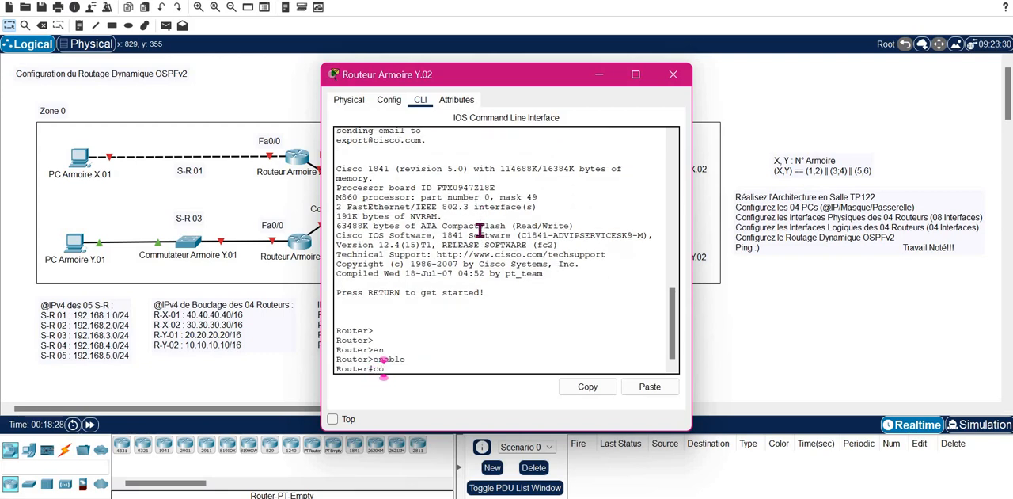
{"action": "type", "text": "nf"}
{"action": "key", "text": "Tab"}
{"action": "type", "text": "t"}
{"action": "key", "text": "Tab"}
{"action": "key", "text": "Return"}
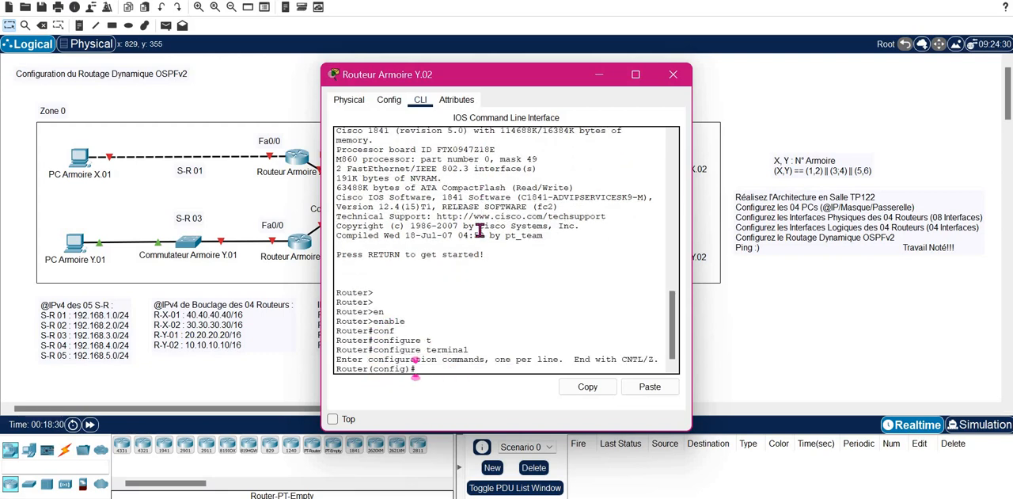
- Create the interface loopback 0 on Routeur Armoire Y.02
{"action": "key", "text": "Return"}
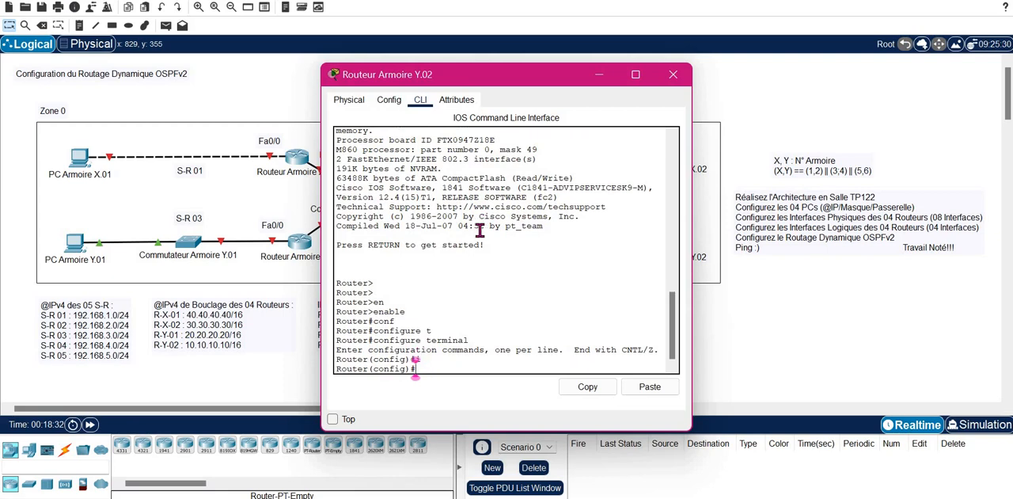
{"action": "type", "text": "n"}
{"action": "key", "text": "Tab"}
{"action": "type", "text": "l"}
{"action": "key", "text": "Tab"}
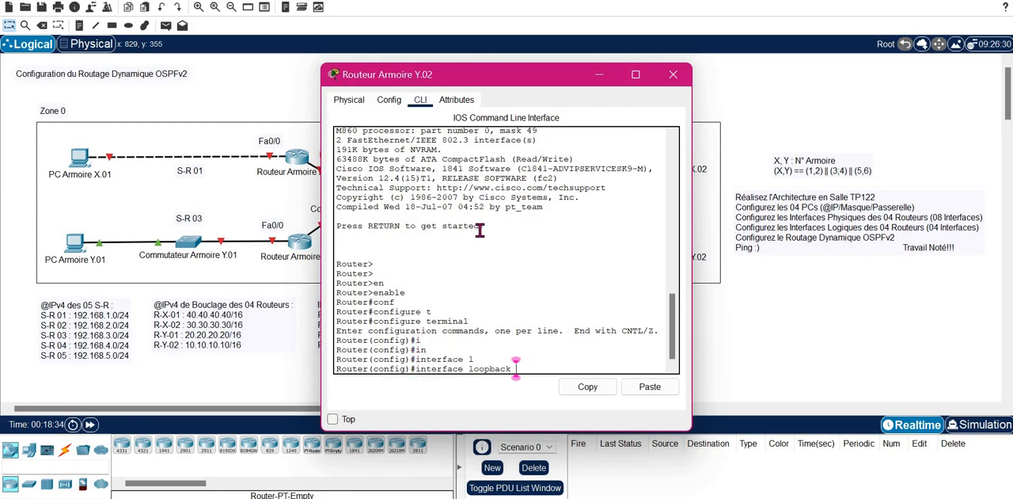
{"action": "type", "text": "0"}
{"action": "key", "text": "Return"}
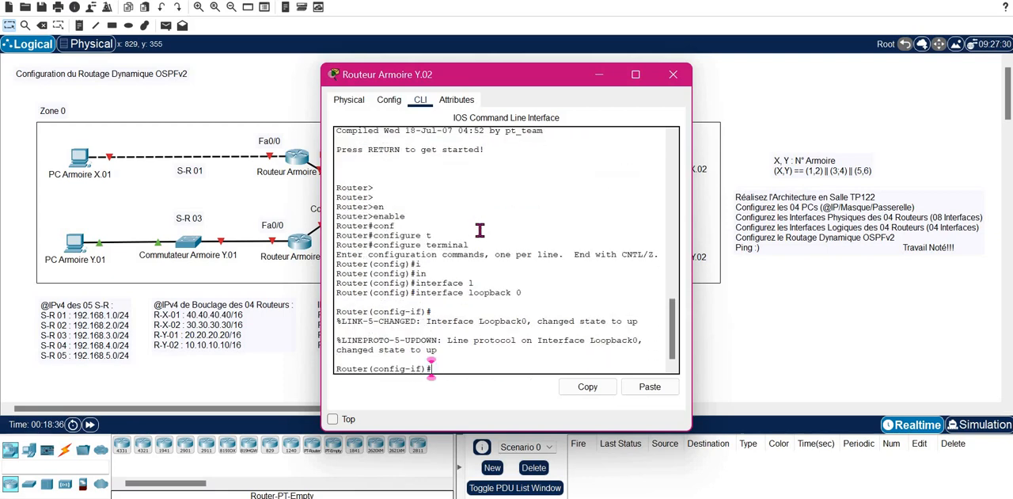
- Assign IP address 10.10.10.10 with mask 255.255.0.0 to loopback 0 on Routeur Armoire Y.02
{"action": "type", "text": "ip ad"}
{"action": "key", "text": "Tab"}
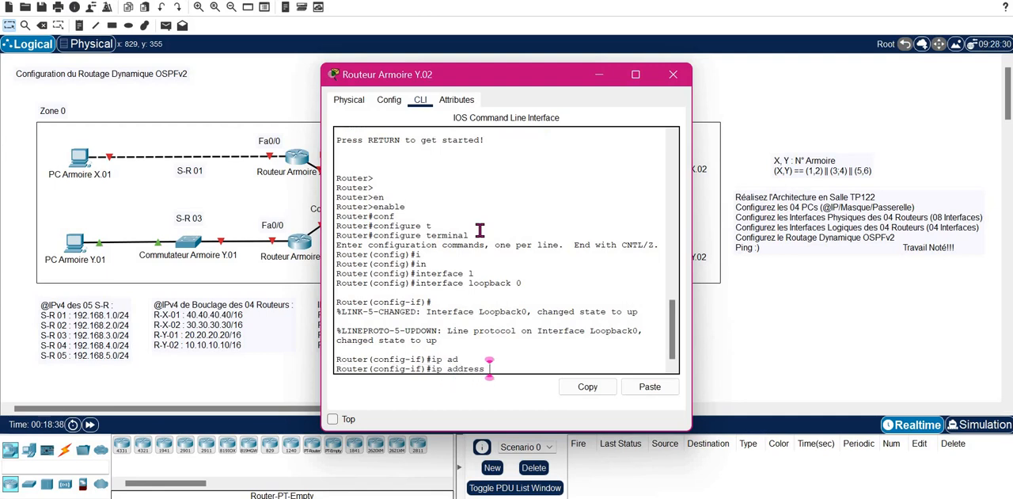
{"action": "type", "text": "10.10.10.10 255.25"}
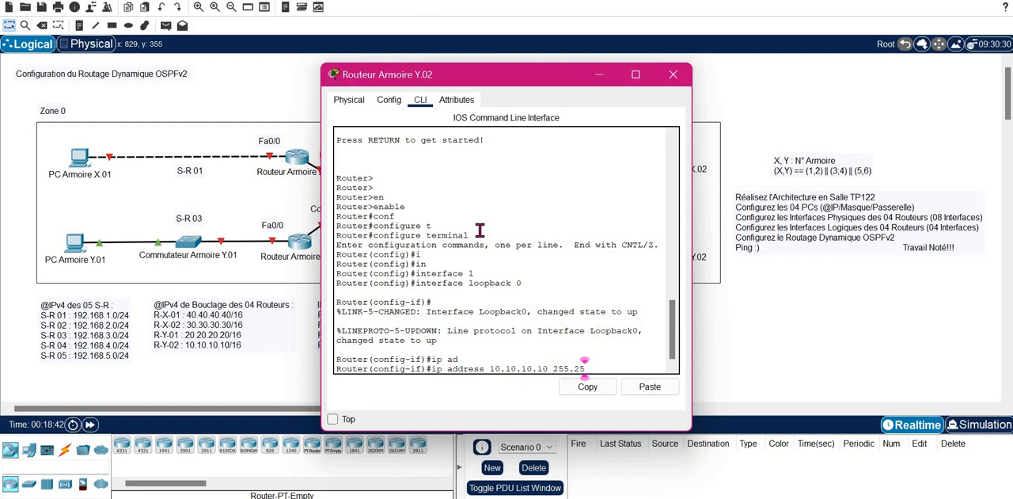
{"action": "type", "text": "5.0.0"}
{"action": "key", "text": "Return"}
- Enable Routeur Armoire Y.02's loopback 0 with no shutdown, exit interface configuration, and close the router's window
{"action": "type", "text": "N"}
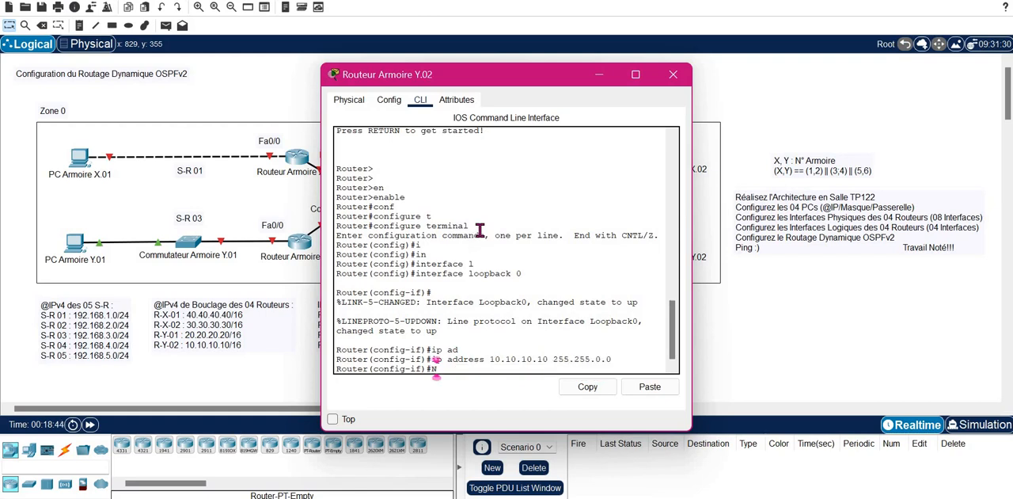
{"action": "type", "text": "O SH"}
{"action": "key", "text": "Tab"}
{"action": "key", "text": "Return"}
{"action": "key", "text": "Return"}
{"action": "type", "text": "EXIT"}
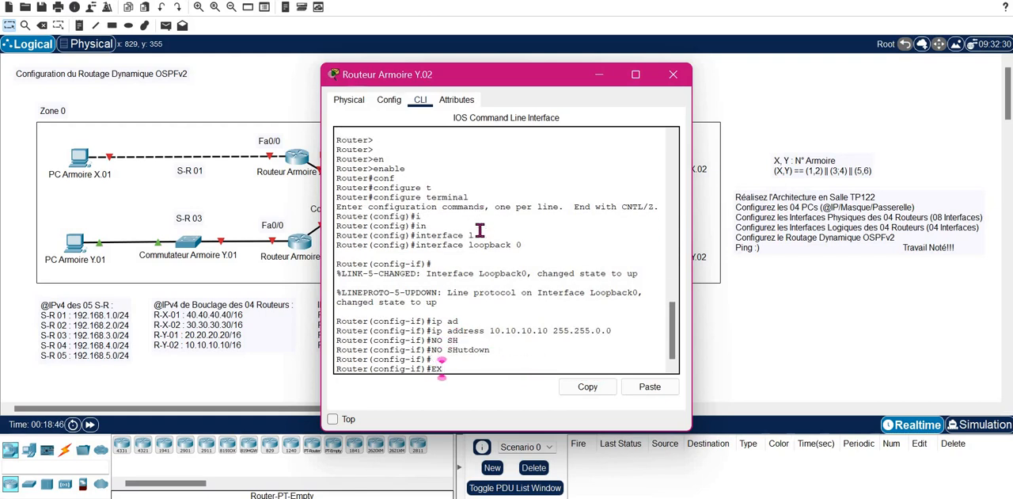
{"action": "key", "text": "Return"}
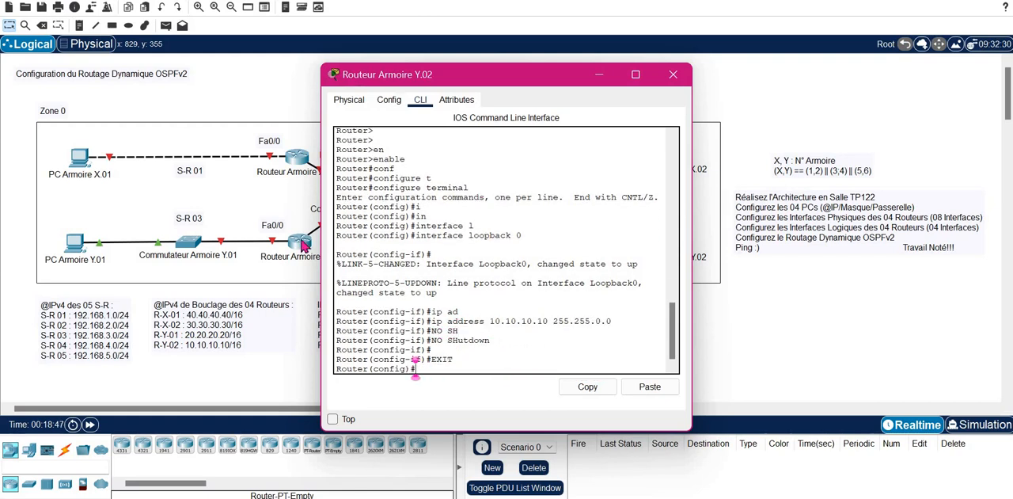
{"action": "left_click", "coordinate": [672, 75]}
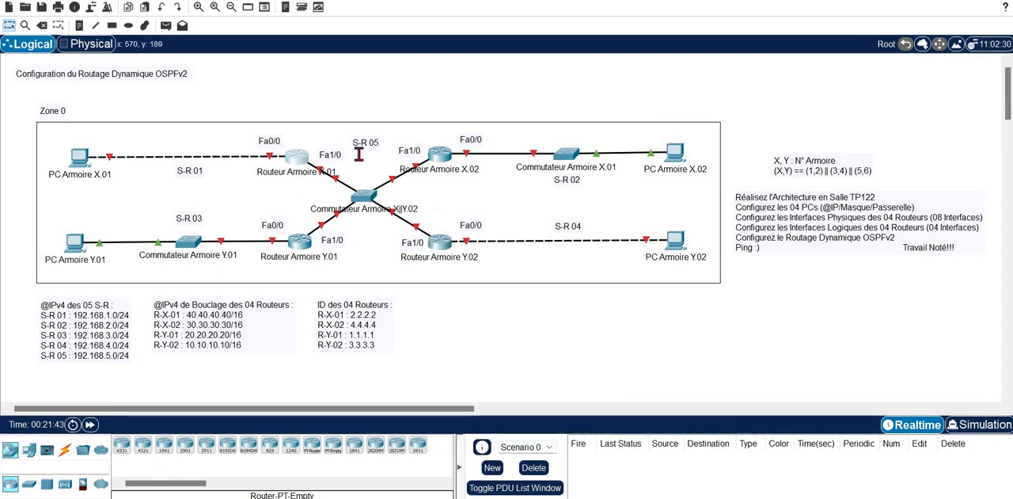
- Open the command line of Routeur Armoire X.01 and enter configuration of interface FastEthernet 0/0
{"action": "left_click", "coordinate": [303, 159]}
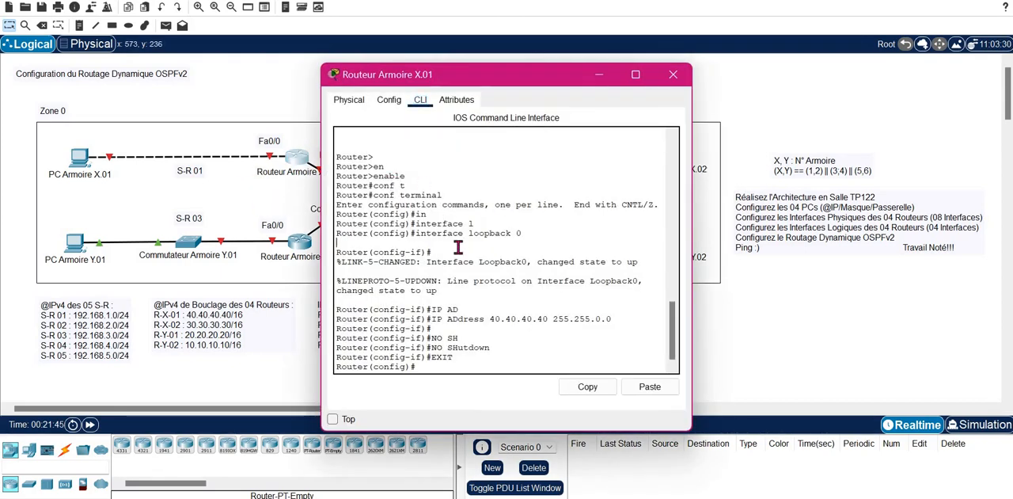
{"action": "key", "text": "Return"}
{"action": "type", "text": "IN"}
{"action": "key", "text": "Tab"}
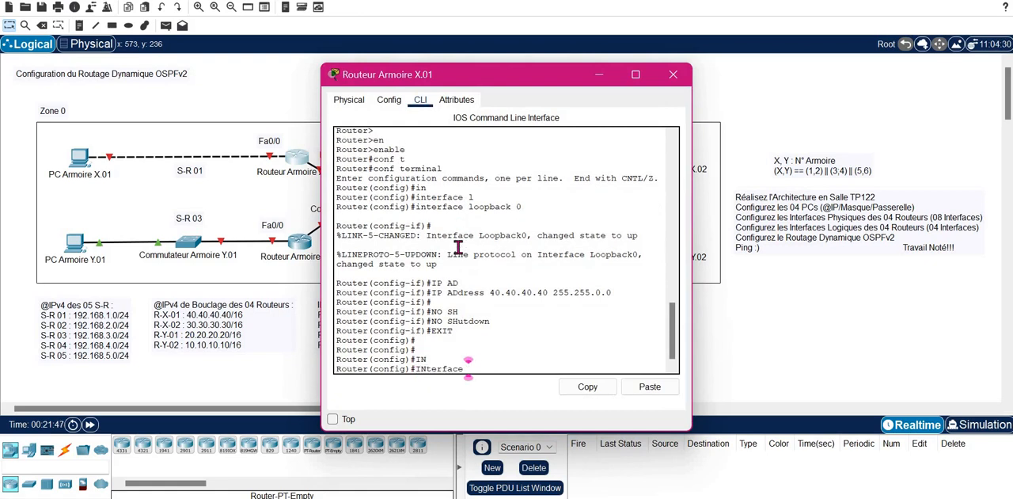
{"action": "type", "text": "F"}
{"action": "key", "text": "Tab"}
{"action": "type", "text": "0/0"}
{"action": "key", "text": "Return"}
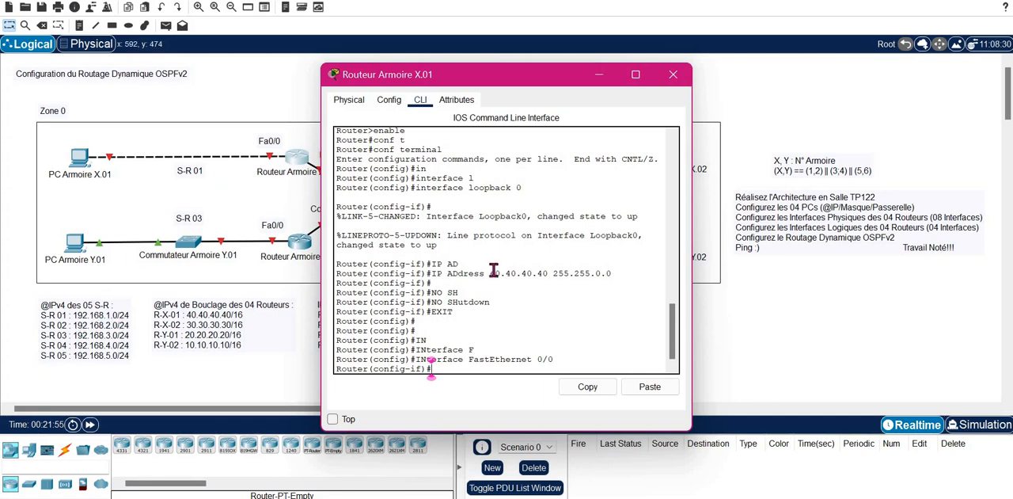
{"action": "type", "text": "192.168."}
{"action": "key", "text": "BackSpace"}
{"action": "key", "text": "BackSpace"}
{"action": "key", "text": "BackSpace"}
{"action": "key", "text": "BackSpace"}
{"action": "key", "text": "BackSpace"}
{"action": "key", "text": "BackSpace"}
{"action": "key", "text": "BackSpace"}
- Assign IP address 192.168.1.1 with mask 255.255.255.0 to FastEthernet 0/0 on Routeur Armoire X.01
{"action": "type", "text": "IP AD"}
{"action": "key", "text": "Tab"}
{"action": "type", "text": "192.168.1.1 25"}
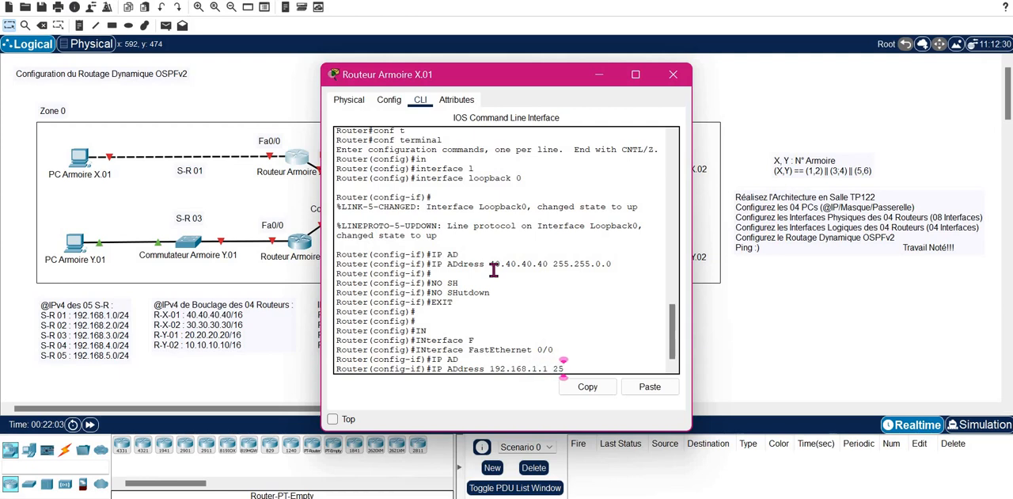
{"action": "type", "text": "5.255.255.0"}
{"action": "key", "text": "Return"}
- Enable FastEthernet 0/0 on Routeur Armoire X.01 with no shutdown and exit interface configuration
{"action": "type", "text": "NO SH"}
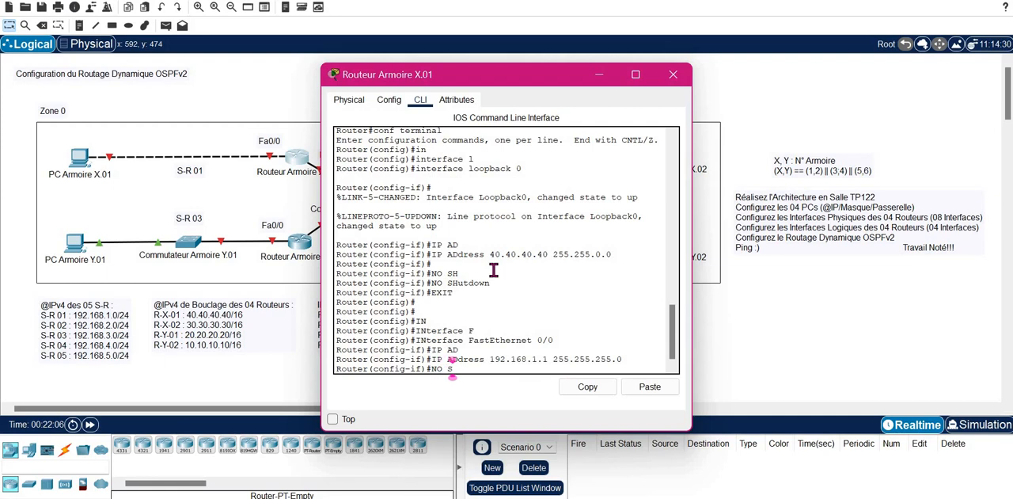
{"action": "key", "text": "Tab"}
{"action": "key", "text": "Return"}
{"action": "key", "text": "Return"}
{"action": "type", "text": "EXIT"}
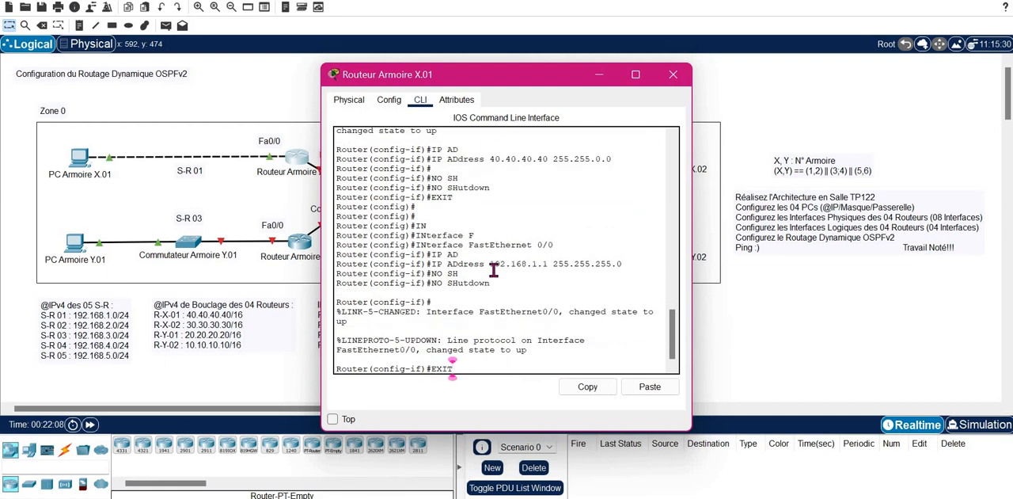
{"action": "key", "text": "Return"}
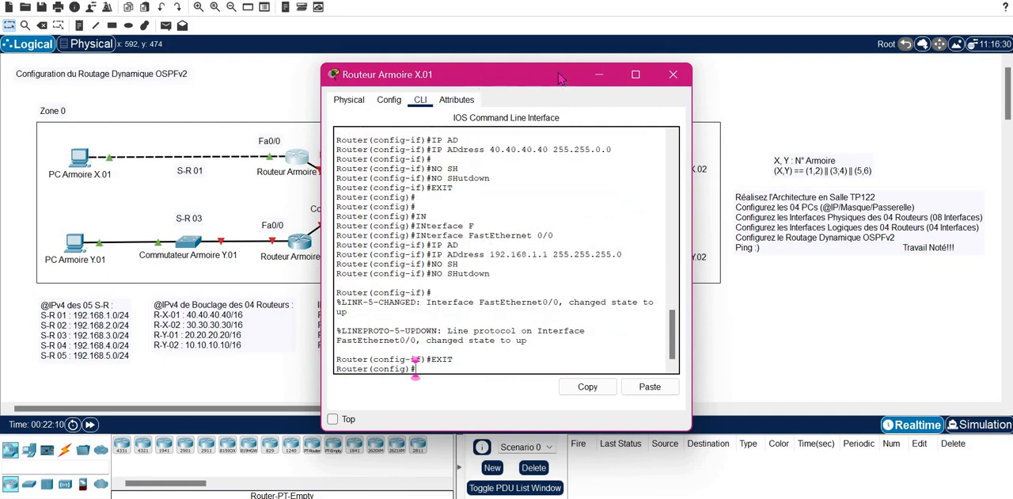
- Uncover the addressing notes behind the router's window and enter configuration of interface FastEthernet 0/1 on Routeur Armoire X.01
{"action": "left_click_drag", "start_coordinate": [560, 76], "coordinate": [684, 77]}
{"action": "type", "text": "I"}
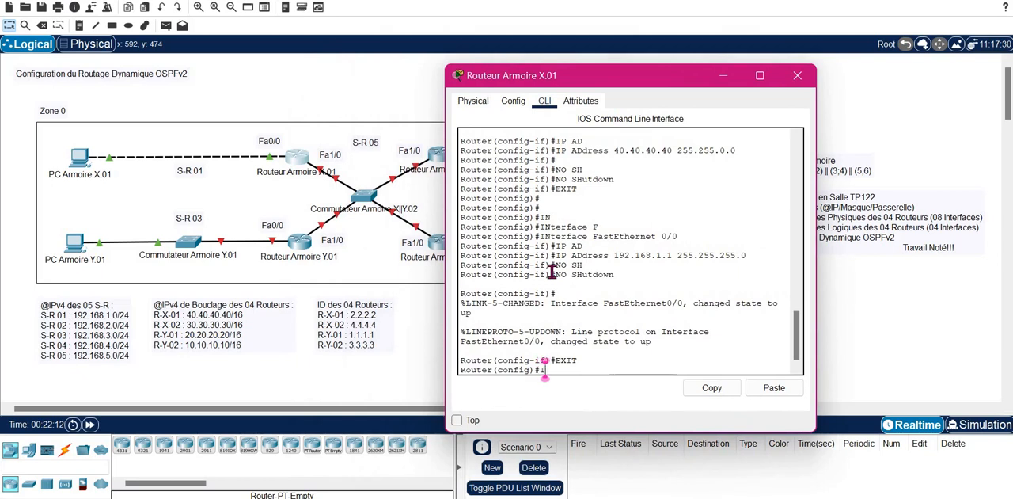
{"action": "type", "text": "NT"}
{"action": "key", "text": "Tab"}
{"action": "type", "text": "F"}
{"action": "key", "text": "Tab"}
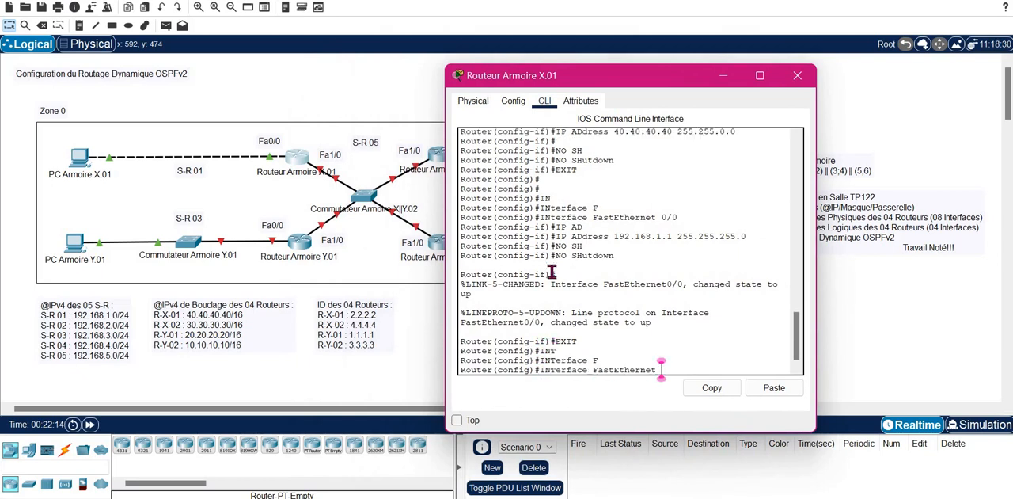
{"action": "type", "text": "0/1"}
{"action": "key", "text": "Return"}
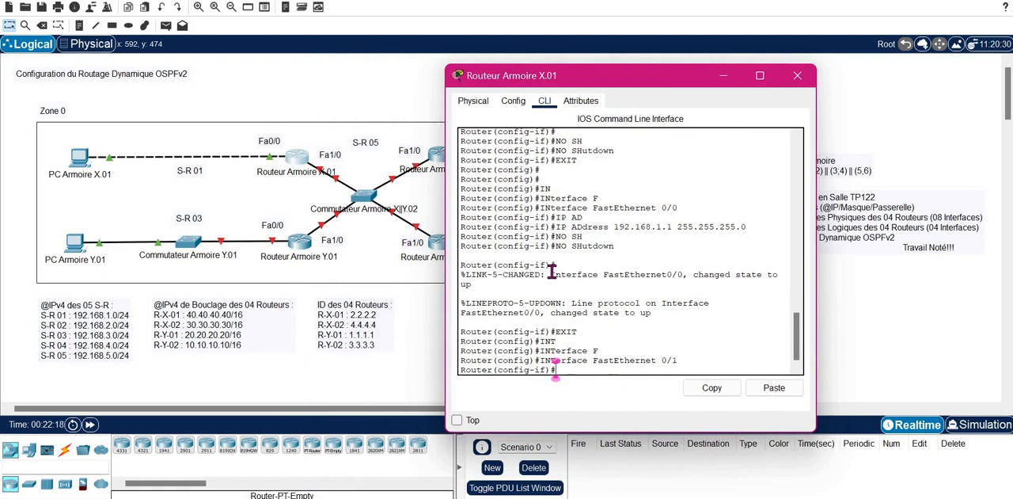
- Assign IP address 192.168.5.1 with mask 255.255.255.0 to FastEthernet 0/1 on Routeur Armoire X.01
{"action": "type", "text": "IP AD"}
{"action": "key", "text": "Tab"}
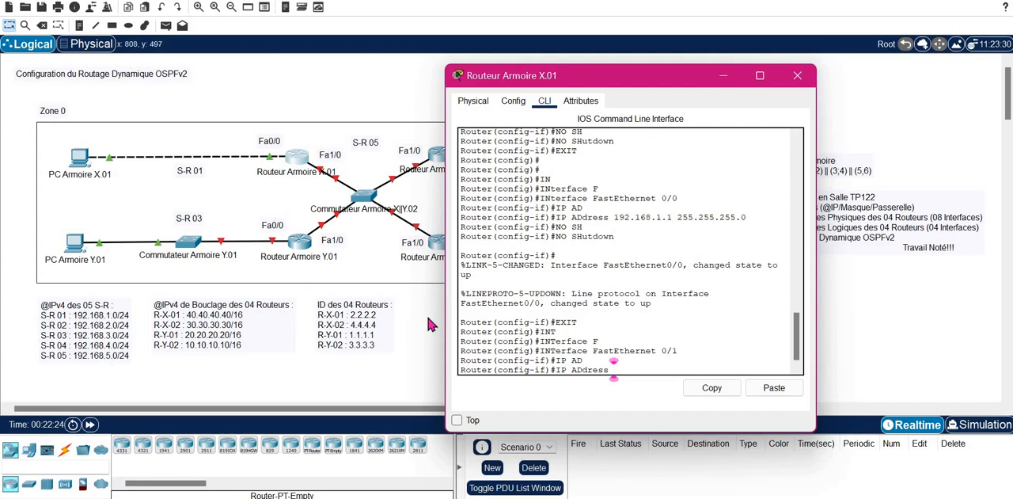
{"action": "type", "text": "192.168.5.1 2"}
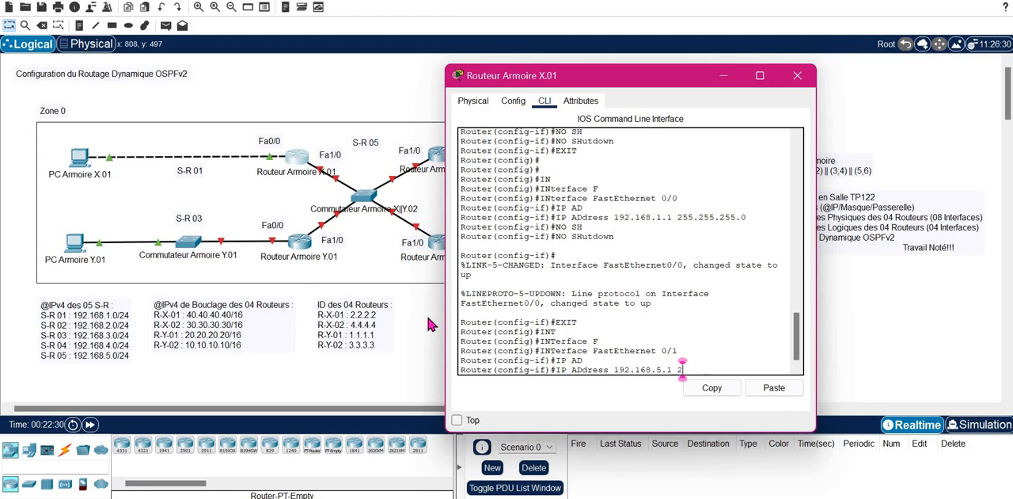
{"action": "type", "text": "55.255.255."}
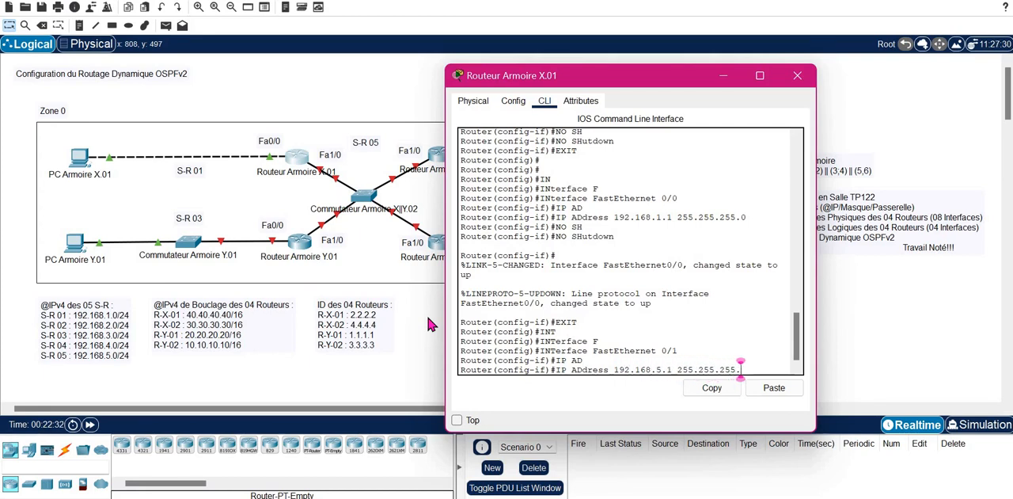
{"action": "type", "text": "0"}
{"action": "key", "text": "Return"}
- Enable FastEthernet 0/1 on Routeur Armoire X.01 with no shutdown, exit interface configuration and close the router's window
{"action": "type", "text": "NO SH"}
{"action": "key", "text": "Tab"}
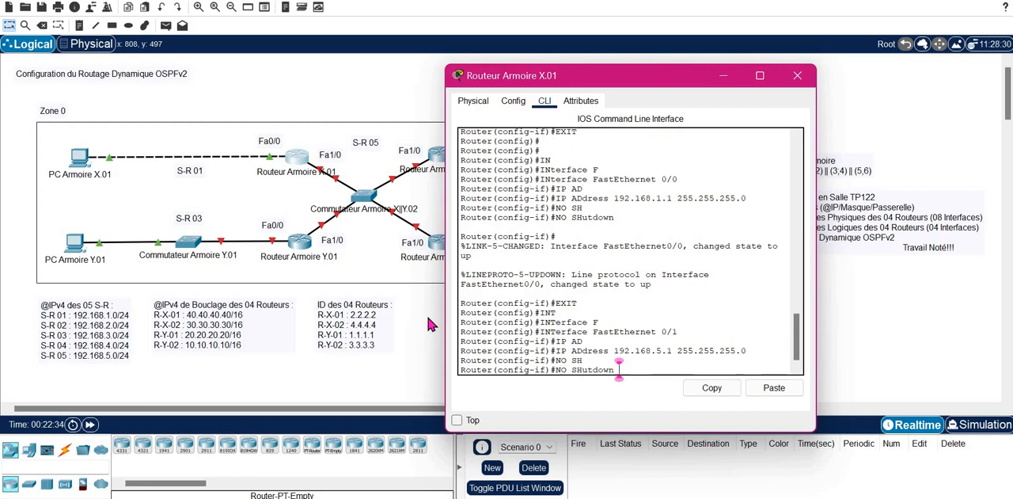
{"action": "key", "text": "Return"}
{"action": "type", "text": "EXIT"}
{"action": "key", "text": "Return"}
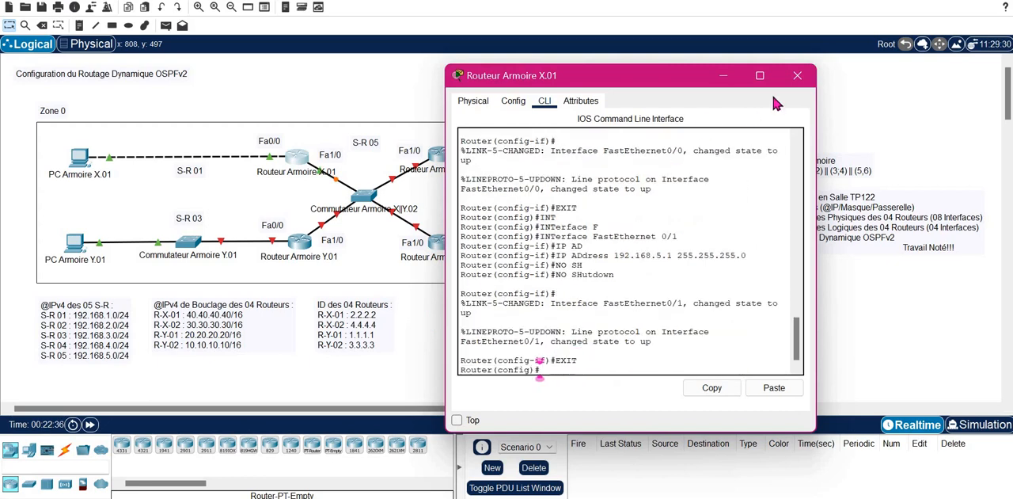
{"action": "left_click", "coordinate": [797, 75]}
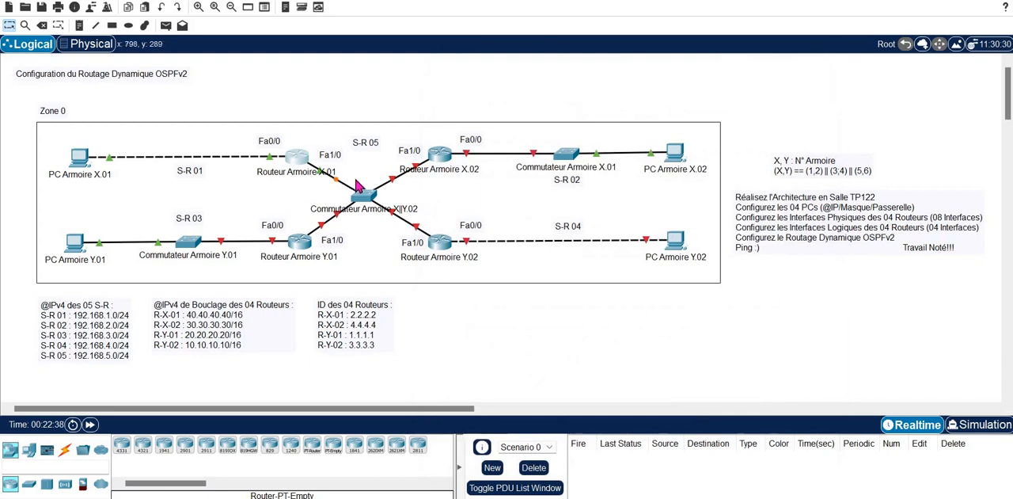
- Open the command line of Routeur Armoire X.02 and enter configuration of interface FastEthernet 0/0
{"action": "left_click", "coordinate": [441, 157]}
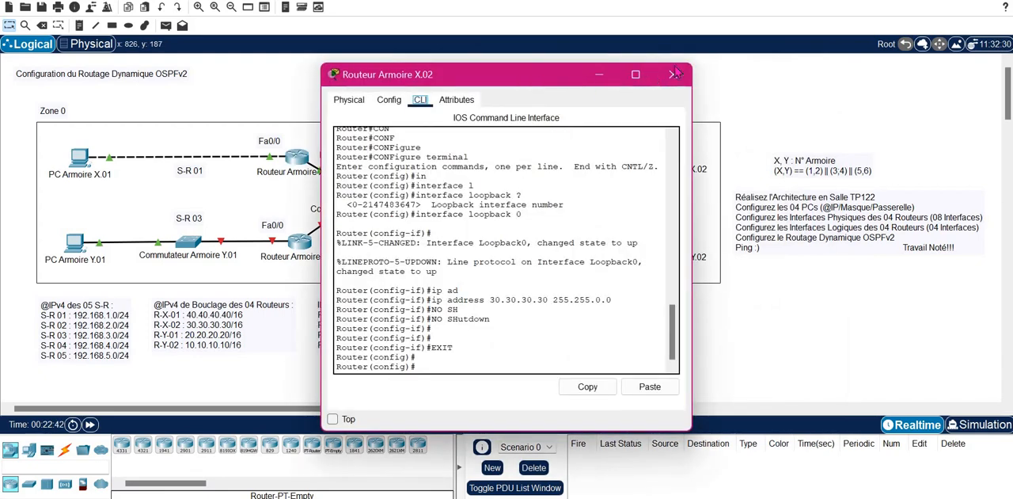
{"action": "left_click_drag", "start_coordinate": [520, 82], "coordinate": [687, 72]}
{"action": "key", "text": "Return"}
{"action": "key", "text": "Return"}
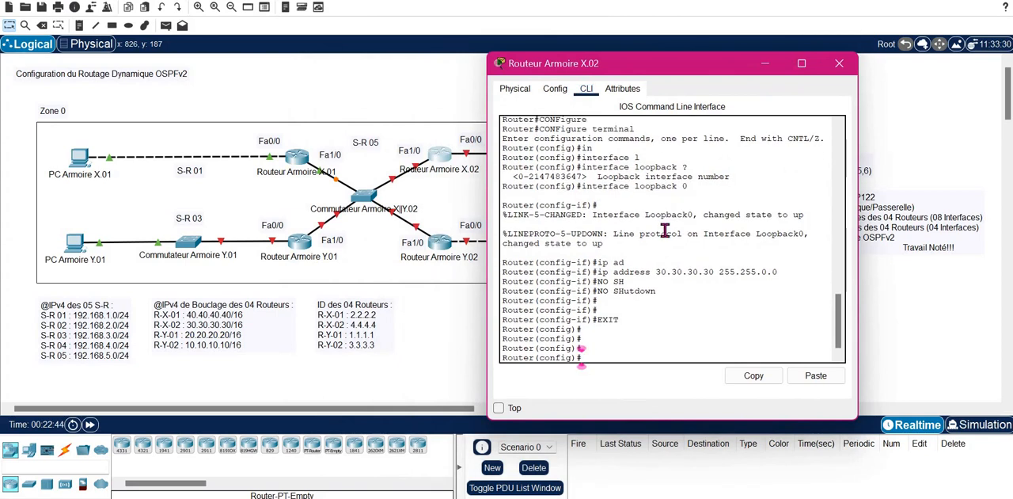
{"action": "type", "text": "INT"}
{"action": "key", "text": "Tab"}
{"action": "type", "text": "F"}
{"action": "key", "text": "Tab"}
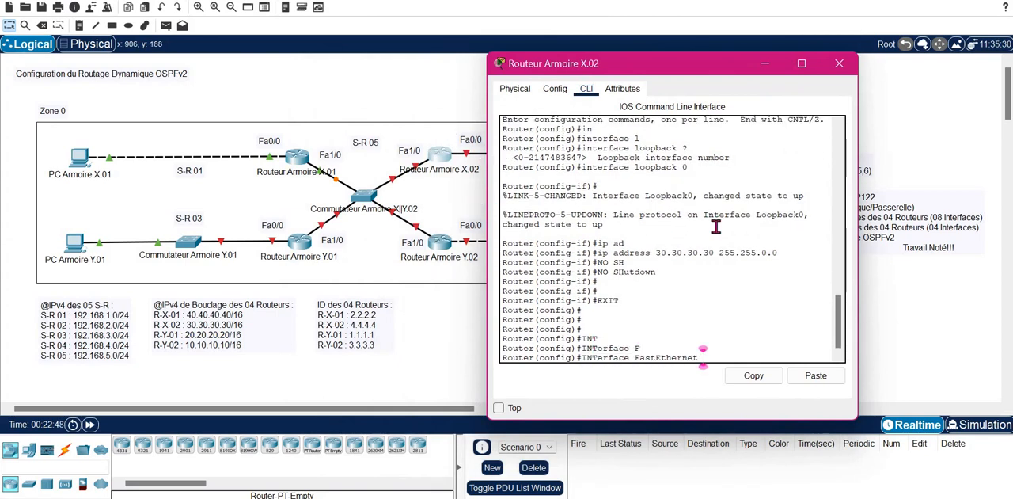
{"action": "type", "text": "0/0"}
{"action": "key", "text": "Return"}
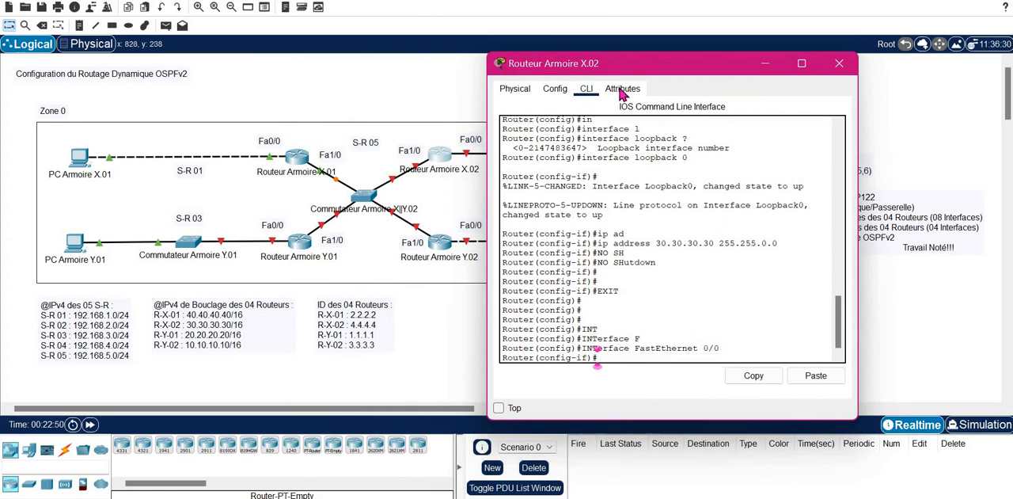
- Assign IP address 192.168.2.1 with mask 255.255.255.0 to FastEthernet 0/0 on Routeur Armoire X.02
{"action": "left_click_drag", "start_coordinate": [680, 70], "coordinate": [235, 61]}
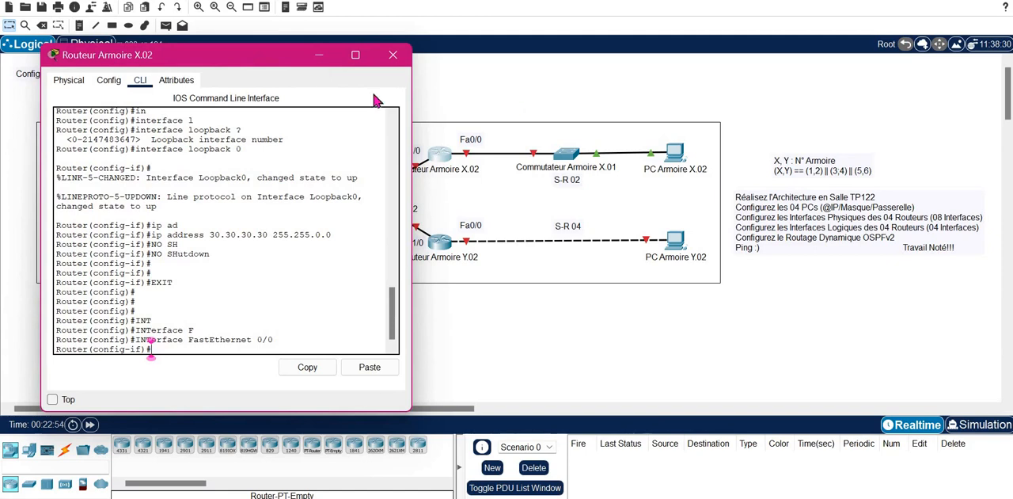
{"action": "left_click_drag", "start_coordinate": [219, 54], "coordinate": [677, 52]}
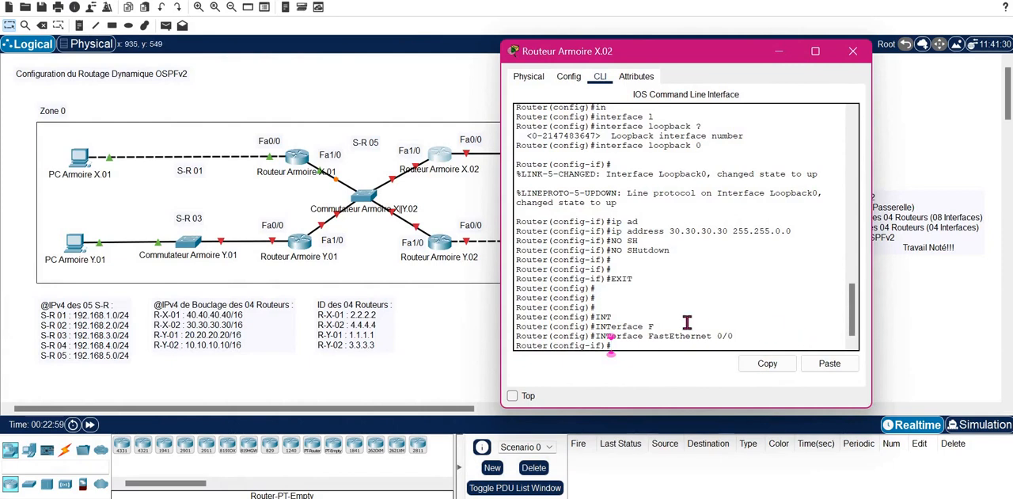
{"action": "type", "text": "IP AD"}
{"action": "key", "text": "Tab"}
{"action": "type", "text": "192.168"}
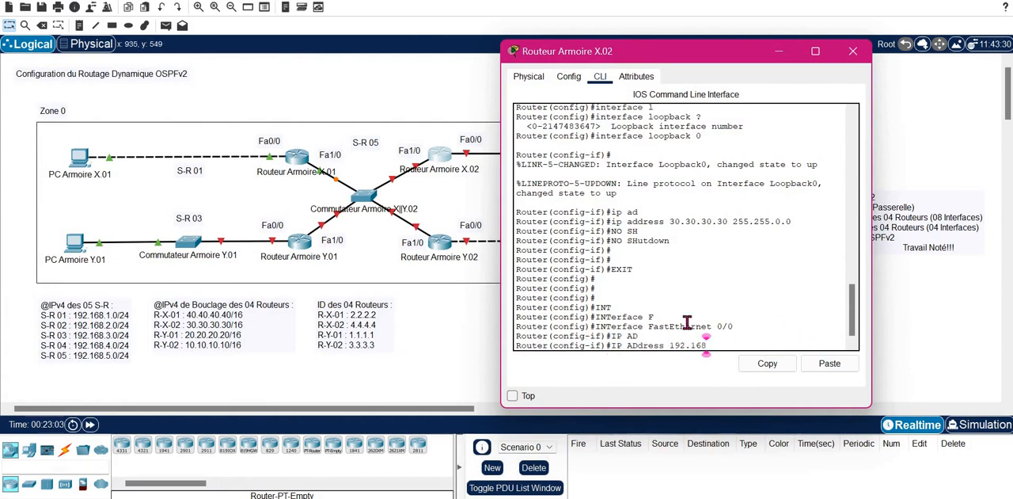
{"action": "type", "text": ".2.1 255.255"}
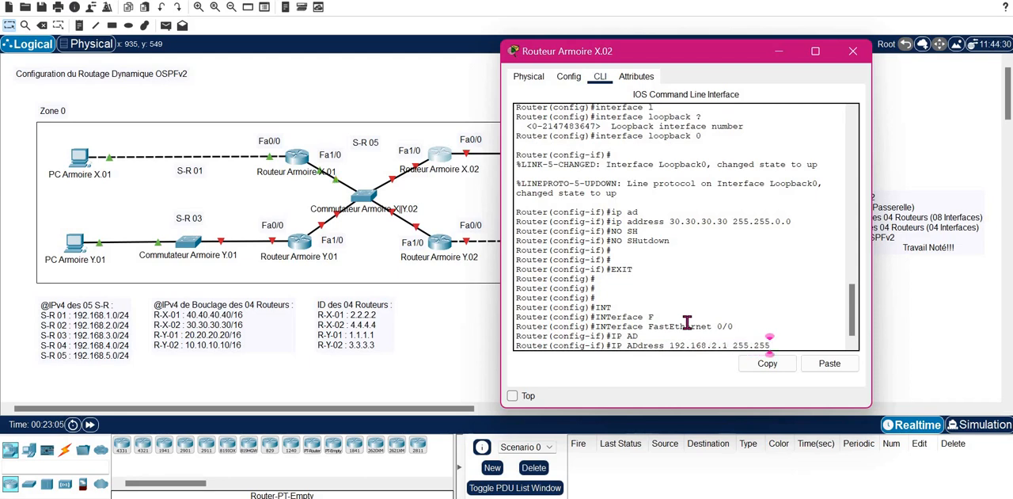
{"action": "type", "text": ".255.0"}
{"action": "key", "text": "Return"}
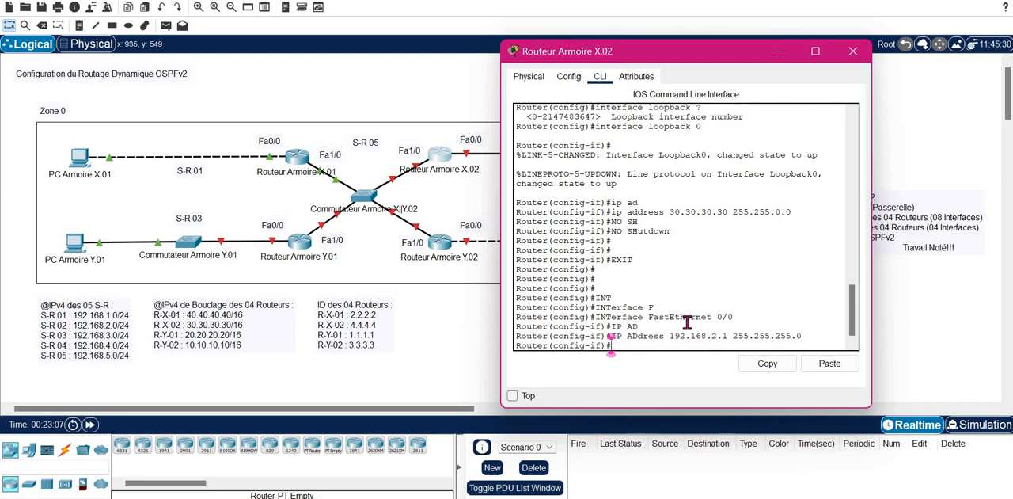
- Enable FastEthernet 0/0 on Routeur Armoire X.02 with no shutdown and exit interface configuration
{"action": "type", "text": "NO SH"}
{"action": "key", "text": "Tab"}
{"action": "key", "text": "Return"}
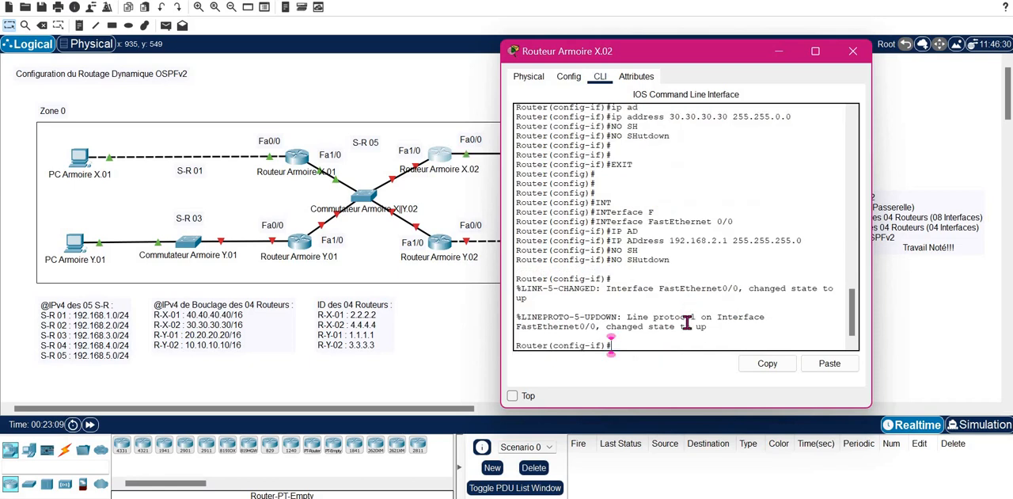
{"action": "type", "text": "EXIT"}
{"action": "key", "text": "Return"}
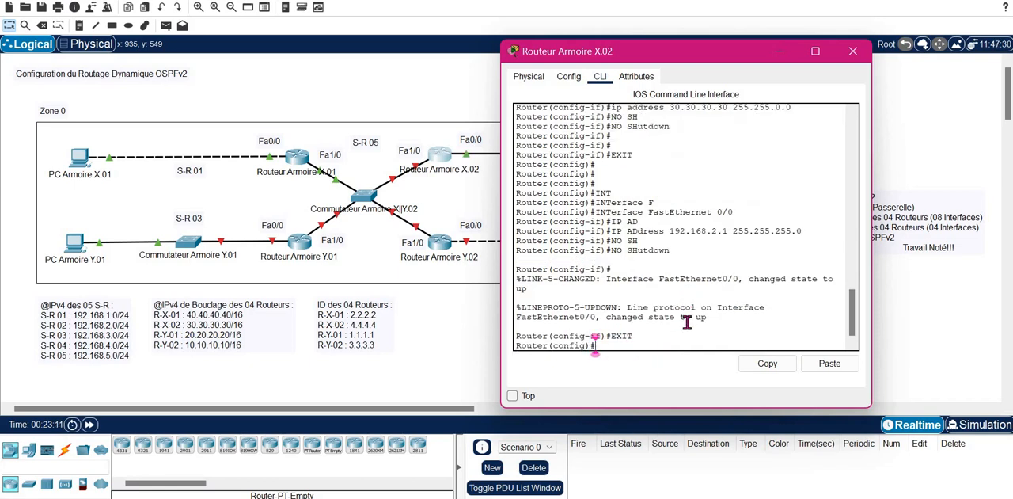
- Enter configuration of interface FastEthernet 0/1 on Routeur Armoire X.02
{"action": "type", "text": "IN"}
{"action": "key", "text": "Tab"}
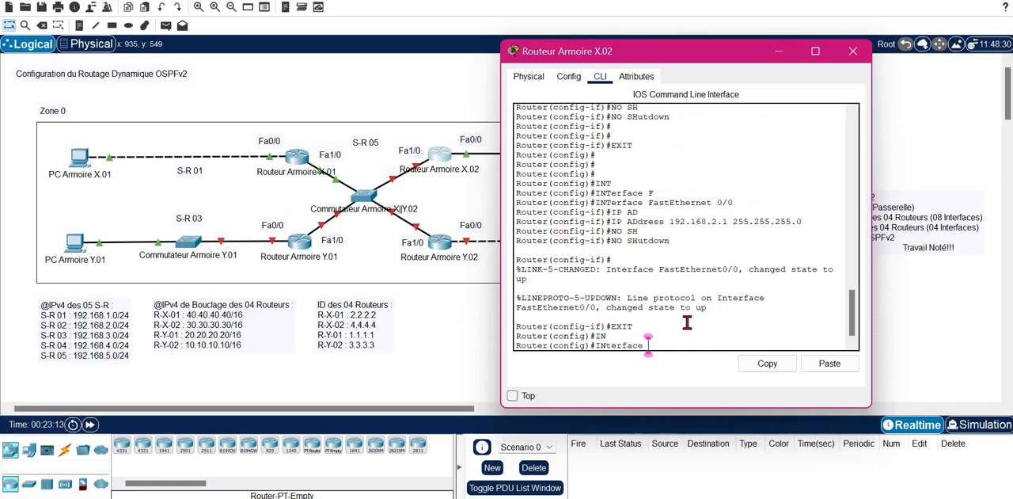
{"action": "type", "text": "F"}
{"action": "key", "text": "Tab"}
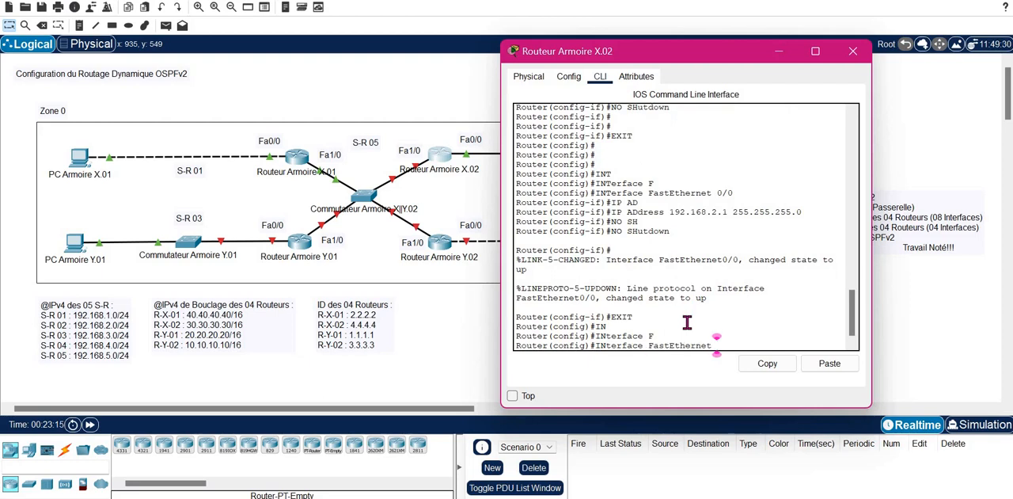
{"action": "type", "text": "0/1"}
{"action": "key", "text": "Return"}
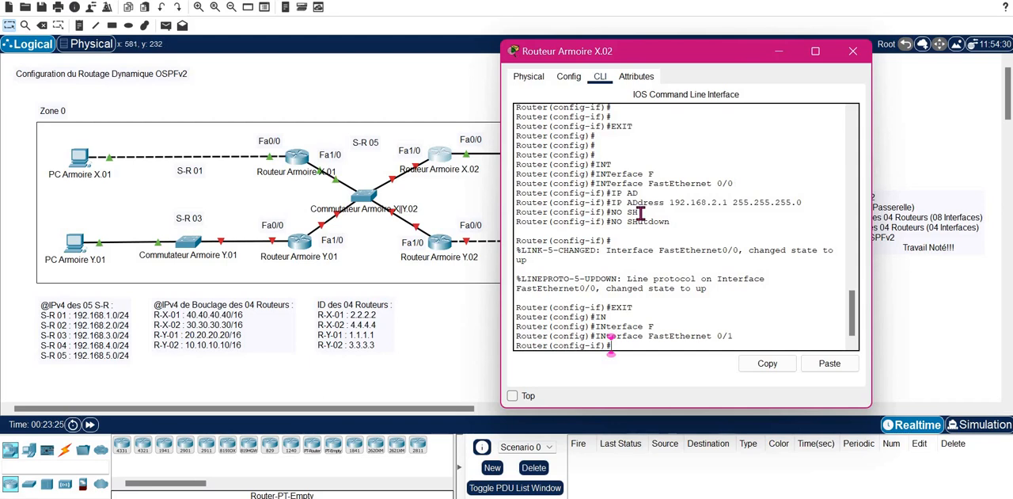
- Assign IP address 192.168.5.2 with mask 255.255.255.0 to FastEthernet 0/1 on Routeur Armoire X.02
{"action": "type", "text": "P AD"}
{"action": "key", "text": "Tab"}
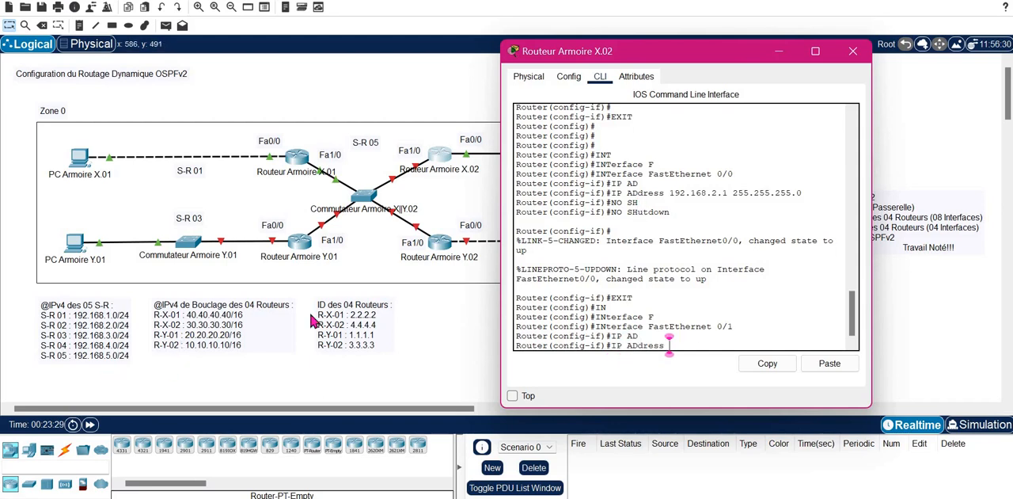
{"action": "type", "text": "192.168."}
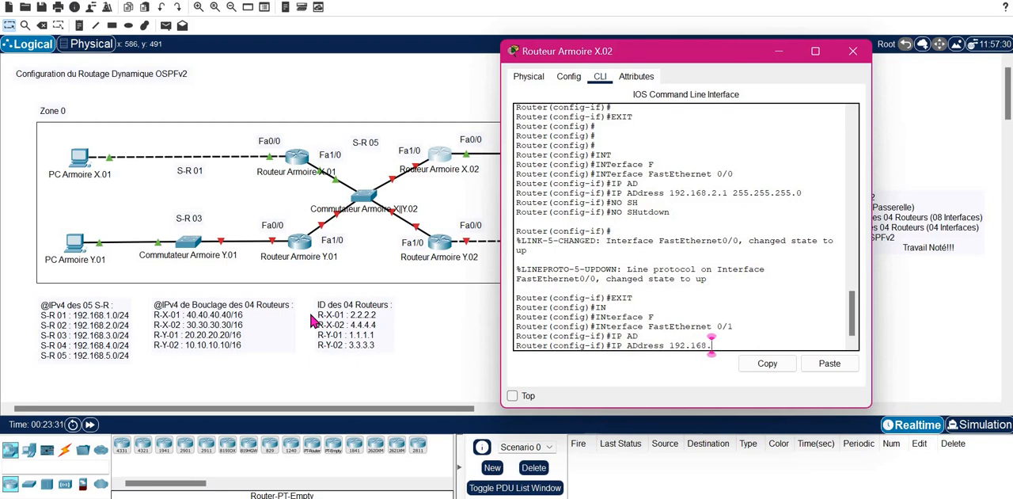
{"action": "type", "text": "5.2 255.2"}
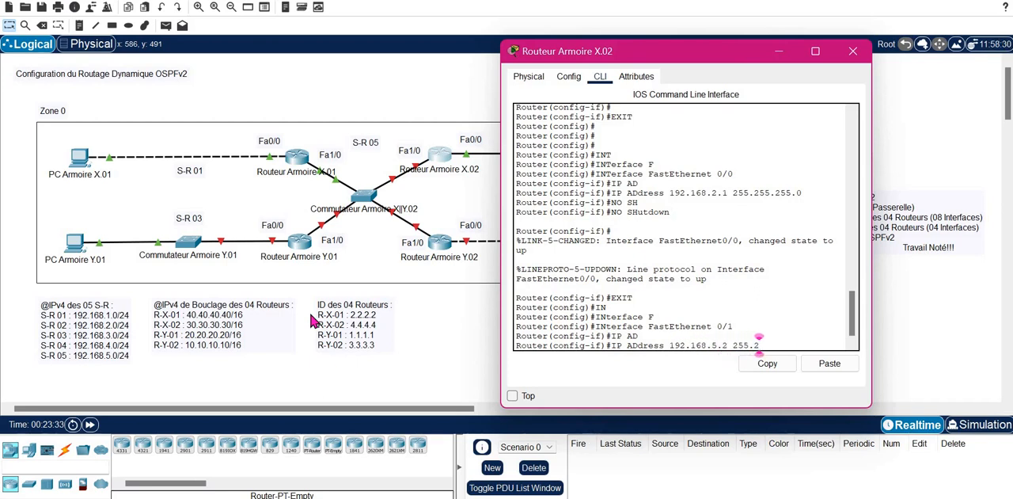
{"action": "type", "text": "55.255.0"}
{"action": "key", "text": "Return"}
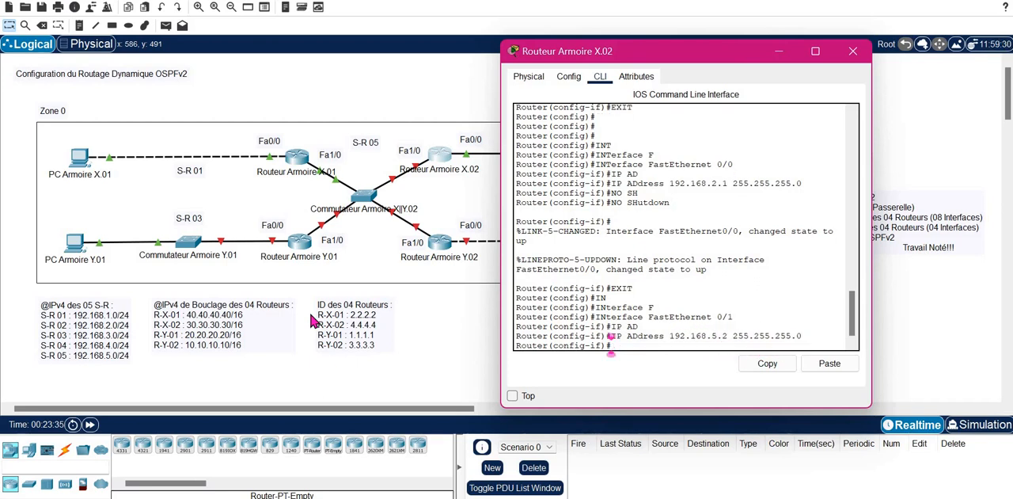
- Enable FastEthernet 0/1 on Routeur Armoire X.02 with no shutdown, exit interface configuration and close the router's window
{"action": "type", "text": "NO SH"}
{"action": "key", "text": "Tab"}
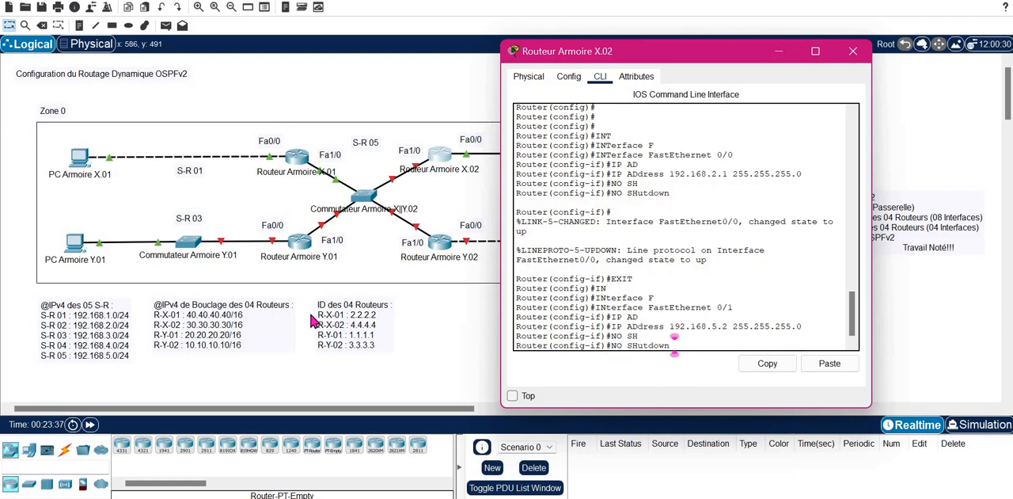
{"action": "key", "text": "Return"}
{"action": "type", "text": "EXIT"}
{"action": "key", "text": "Return"}
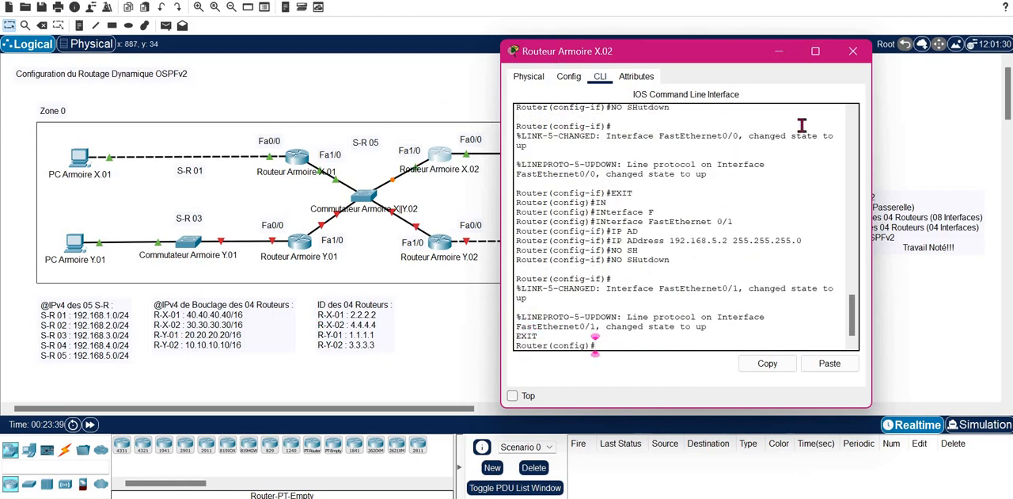
{"action": "left_click", "coordinate": [852, 51]}
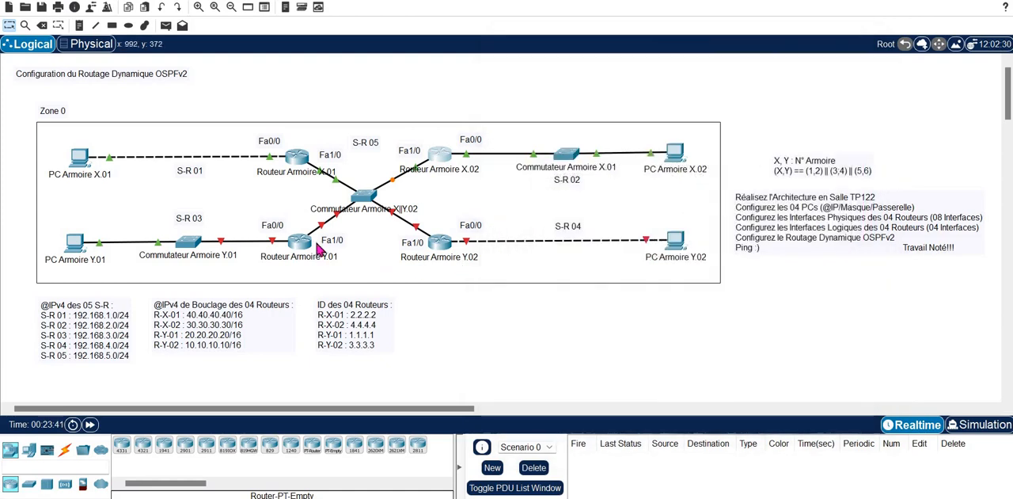
- Open the command line of Routeur Armoire Y.01 and enter configuration of interface FastEthernet 0/0
{"action": "left_click", "coordinate": [300, 247]}
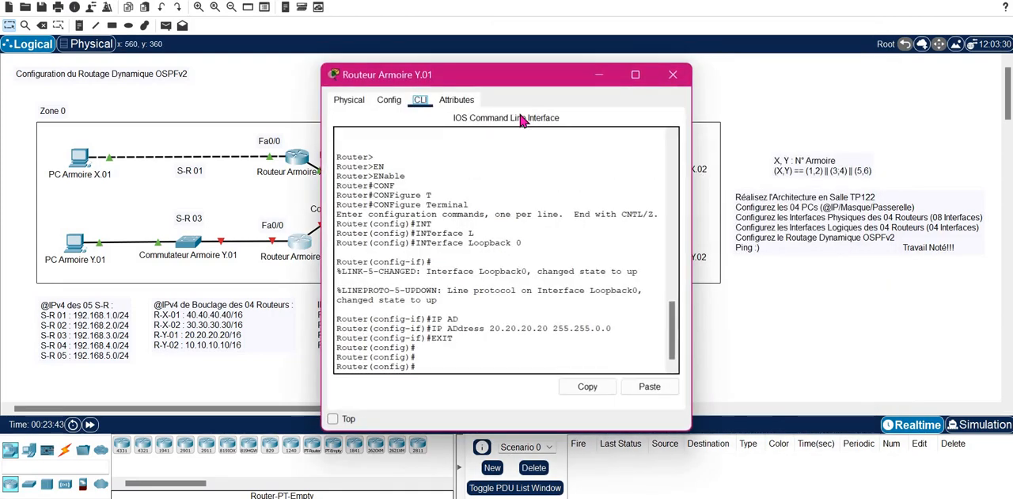
{"action": "left_click_drag", "start_coordinate": [564, 75], "coordinate": [830, 51]}
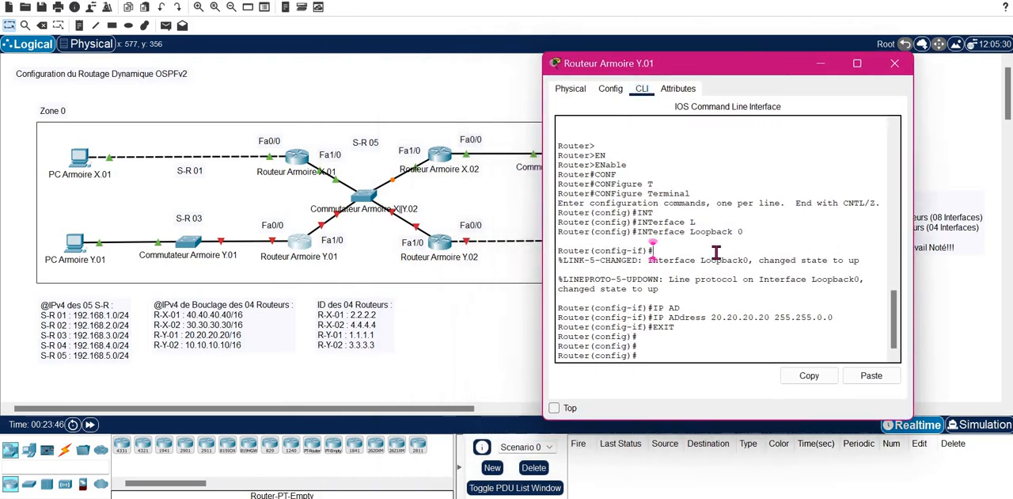
{"action": "key", "text": "Return"}
{"action": "key", "text": "Return"}
{"action": "type", "text": "INT"}
{"action": "key", "text": "Tab"}
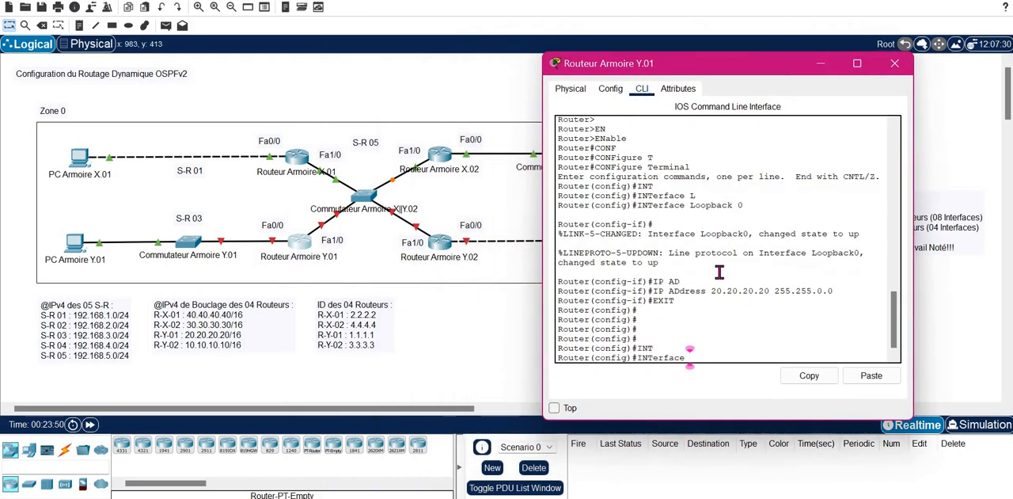
{"action": "type", "text": "F"}
{"action": "key", "text": "Tab"}
{"action": "type", "text": "0/0"}
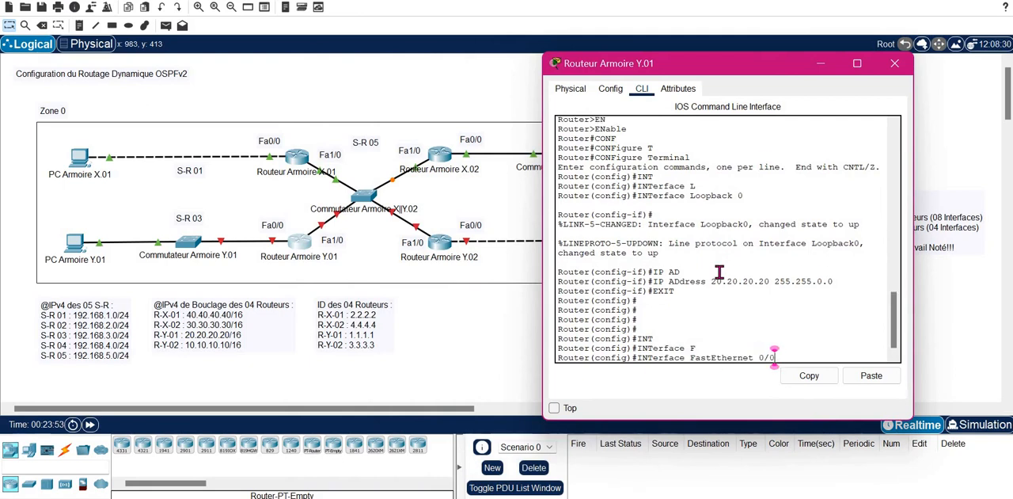
{"action": "key", "text": "Return"}
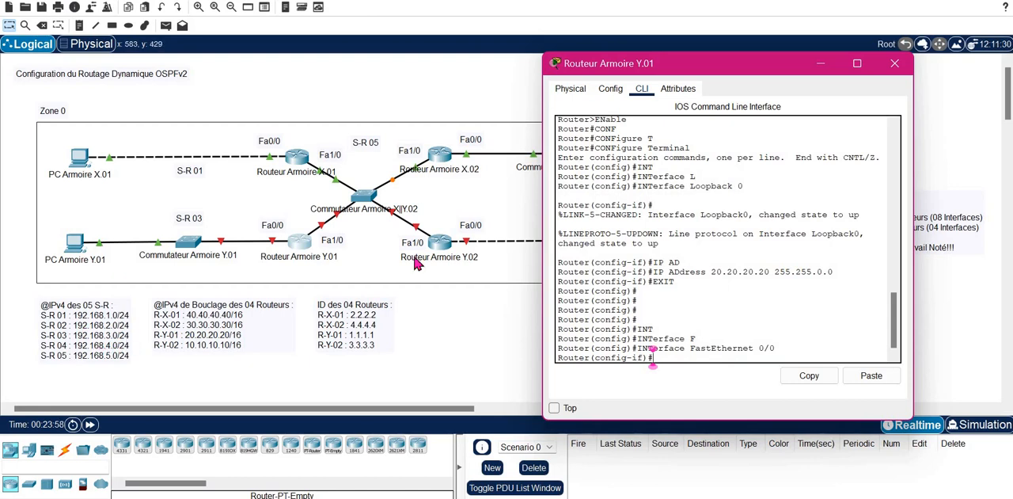
- Assign IP address 192.168.3.1 with mask 255.255.255.0 to FastEthernet 0/0 on Routeur Armoire Y.01
{"action": "type", "text": "IP AD"}
{"action": "key", "text": "Tab"}
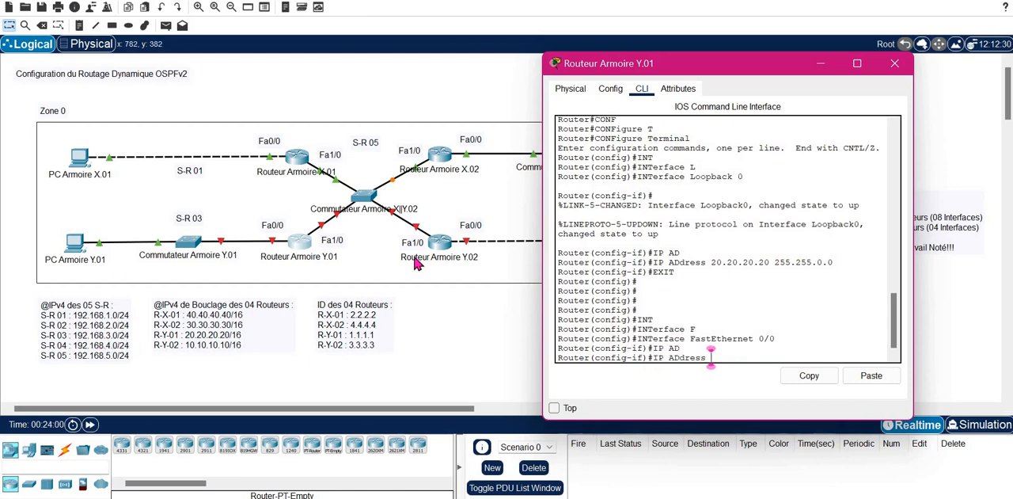
{"action": "type", "text": "192.168.3.1 255.2"}
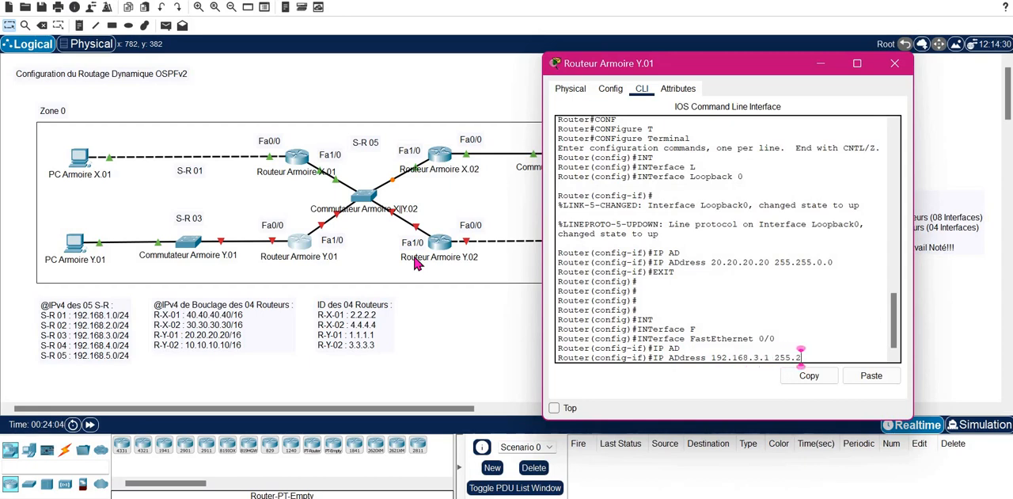
{"action": "type", "text": "55.255.0"}
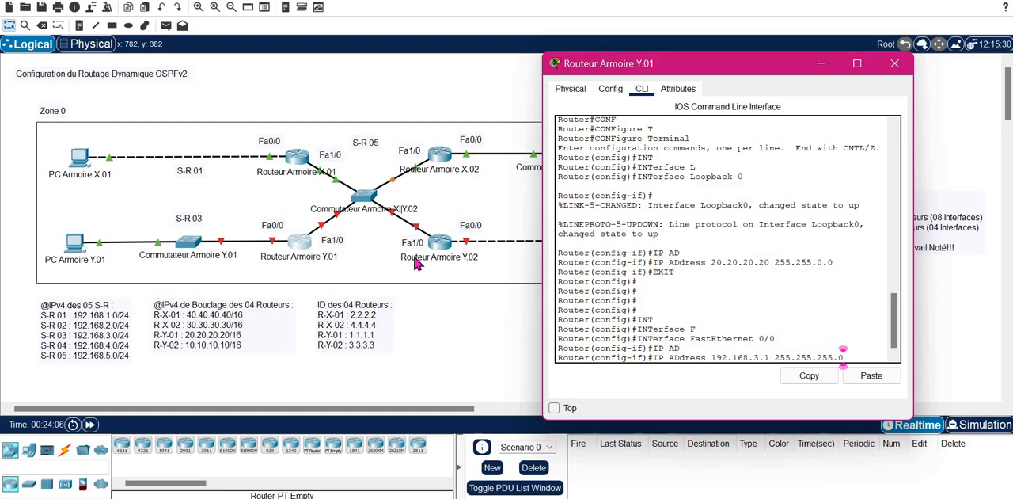
{"action": "key", "text": "Return"}
- Enable FastEthernet 0/0 on Routeur Armoire Y.01 with no shutdown and exit interface configuration
{"action": "type", "text": "NO XH"}
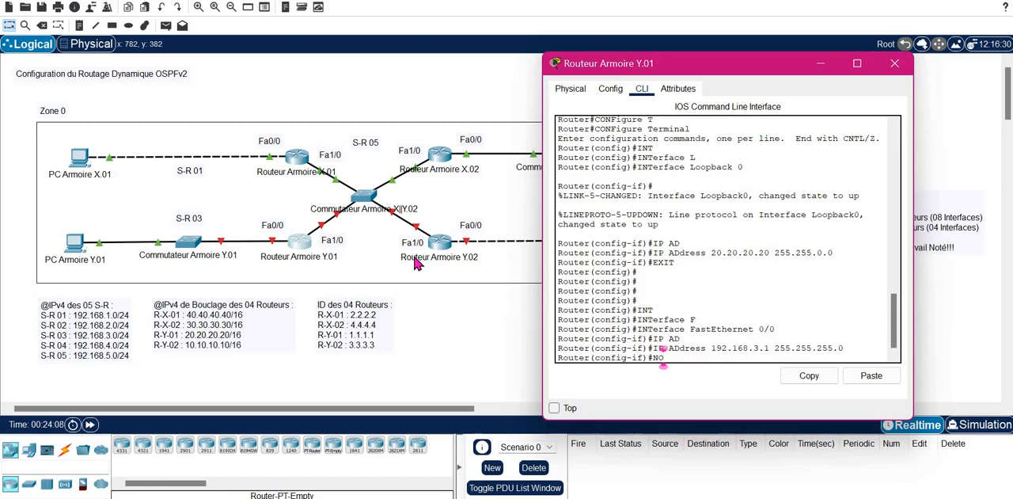
{"action": "key", "text": "Tab"}
{"action": "key", "text": "BackSpace"}
{"action": "key", "text": "BackSpace"}
{"action": "type", "text": "SH"}
{"action": "key", "text": "Tab"}
{"action": "key", "text": "Return"}
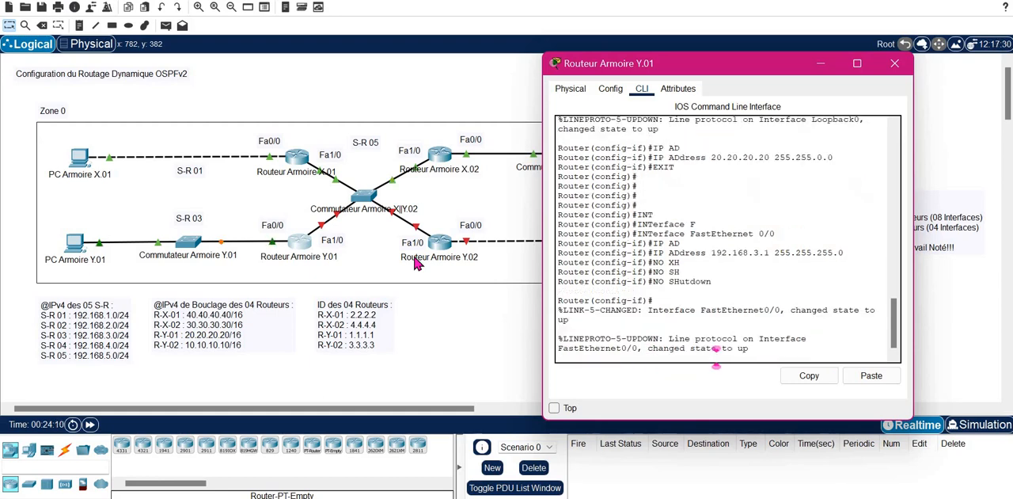
{"action": "type", "text": "EXIT"}
{"action": "key", "text": "Return"}
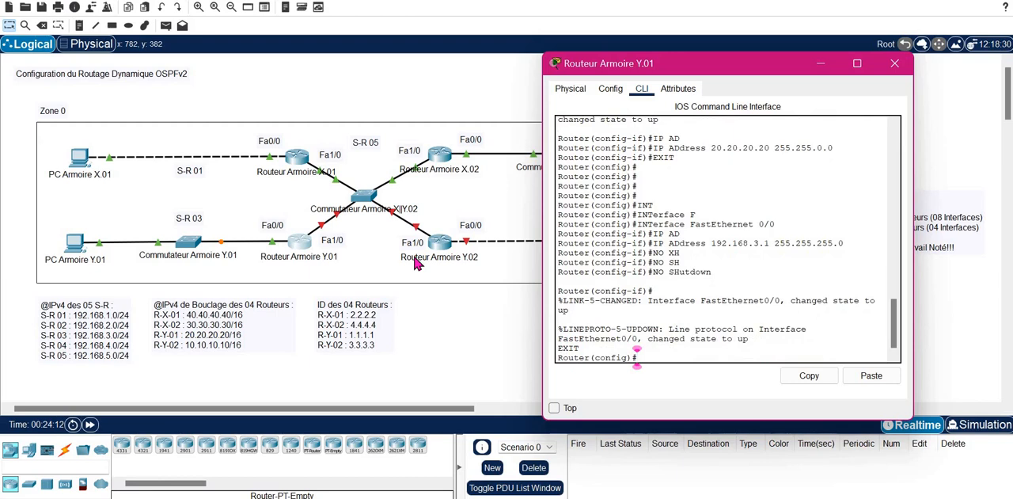
- Enter configuration of interface FastEthernet 0/1 on Routeur Armoire Y.01
{"action": "type", "text": "INT"}
{"action": "key", "text": "Tab"}
{"action": "type", "text": "F"}
{"action": "key", "text": "Tab"}
{"action": "type", "text": "0/1"}
{"action": "key", "text": "Return"}
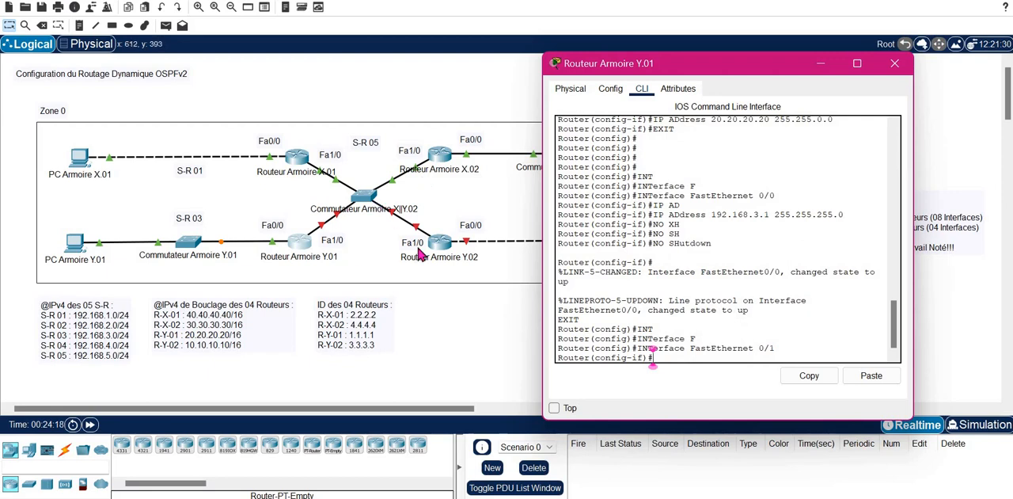
- Assign IP address 192.168.5.3 with mask 255.255.255.0 to FastEthernet 0/1 on Routeur Armoire Y.01
{"action": "type", "text": "ip ad"}
{"action": "key", "text": "Tab"}
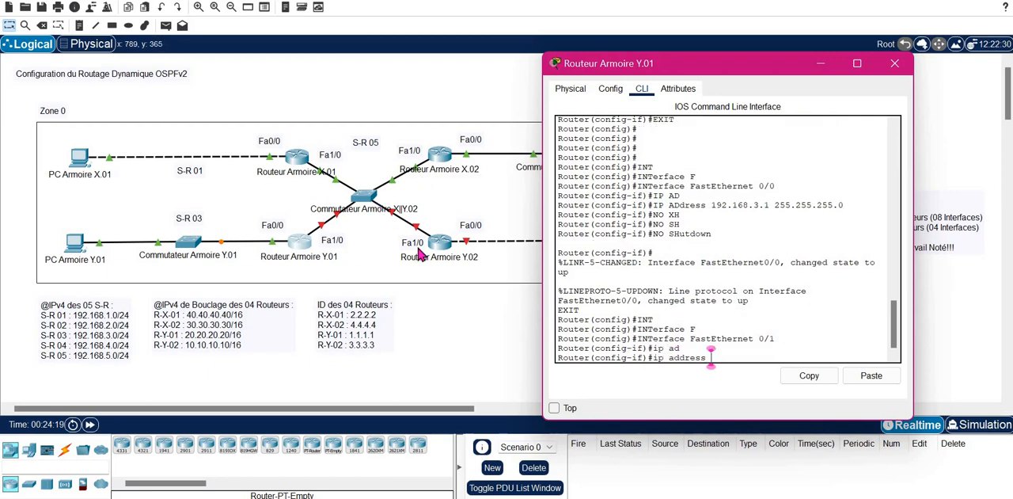
{"action": "type", "text": "192.168.5."}
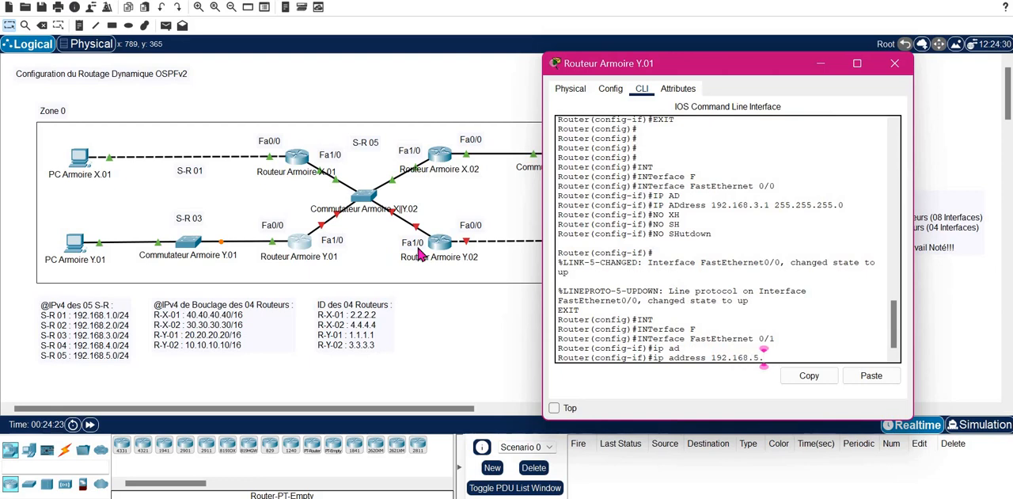
{"action": "type", "text": "3 255.255.255.0"}
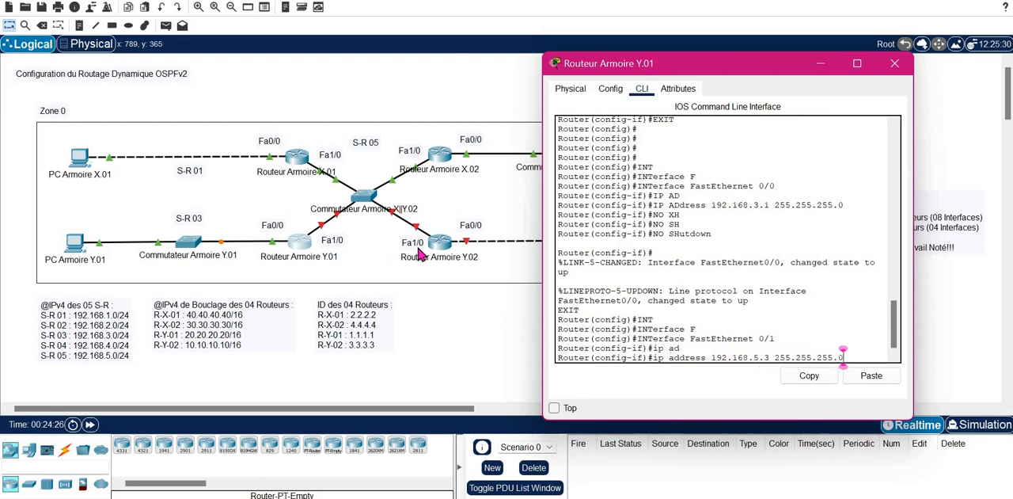
{"action": "key", "text": "Return"}
- Enable FastEthernet 0/1 on Routeur Armoire Y.01 with no shutdown, exit interface configuration and close the router's window
{"action": "type", "text": "NO SH"}
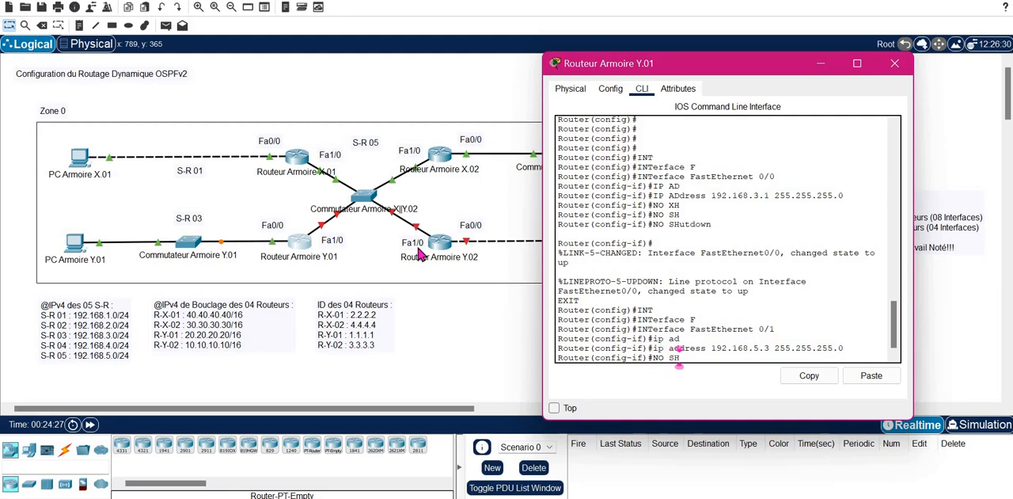
{"action": "key", "text": "Tab"}
{"action": "key", "text": "Return"}
{"action": "type", "text": "EXIT"}
{"action": "key", "text": "Return"}
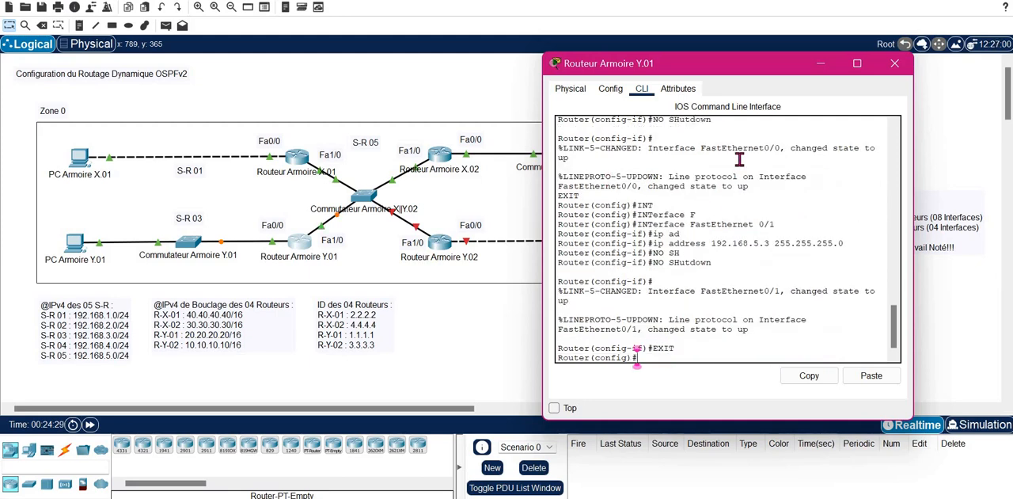
{"action": "left_click", "coordinate": [892, 67]}
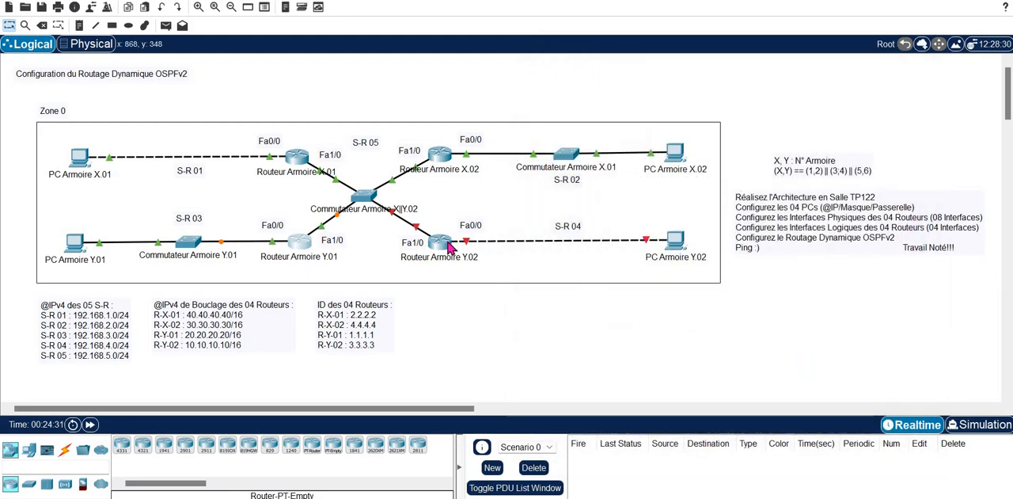
- Open the command line of Routeur Armoire Y.02 and enter configuration of interface FastEthernet 0/0
{"action": "left_click", "coordinate": [439, 241]}
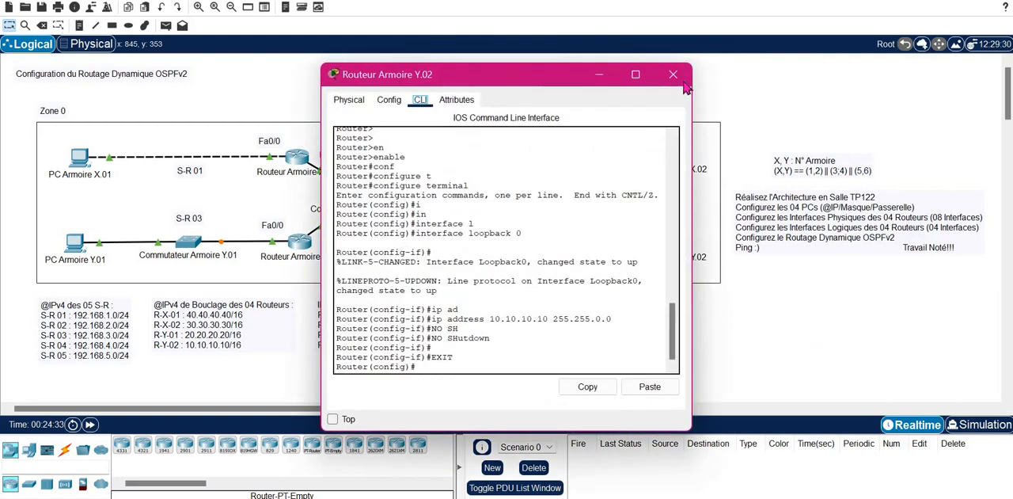
{"action": "left_click_drag", "start_coordinate": [679, 81], "coordinate": [942, 80]}
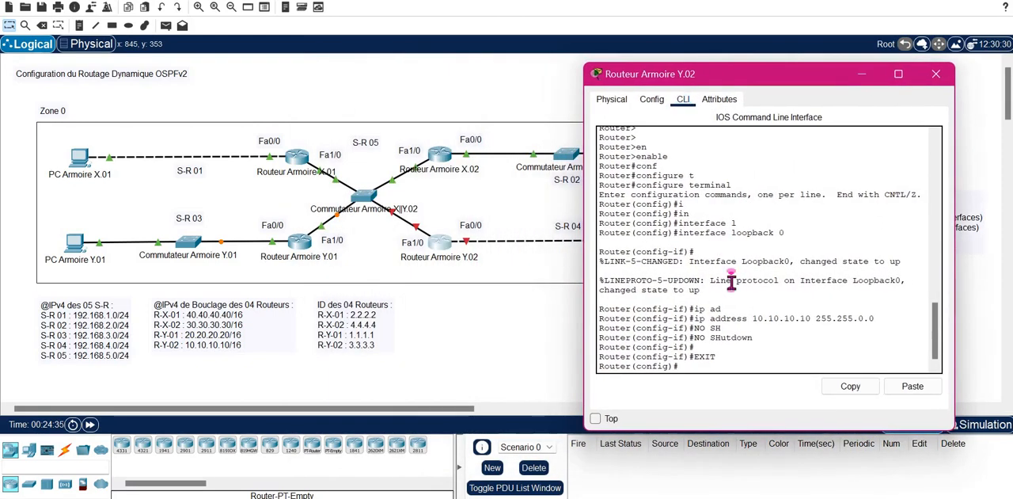
{"action": "key", "text": "Return"}
{"action": "key", "text": "Return"}
{"action": "type", "text": "INT"}
{"action": "key", "text": "Tab"}
{"action": "type", "text": "F"}
{"action": "key", "text": "Tab"}
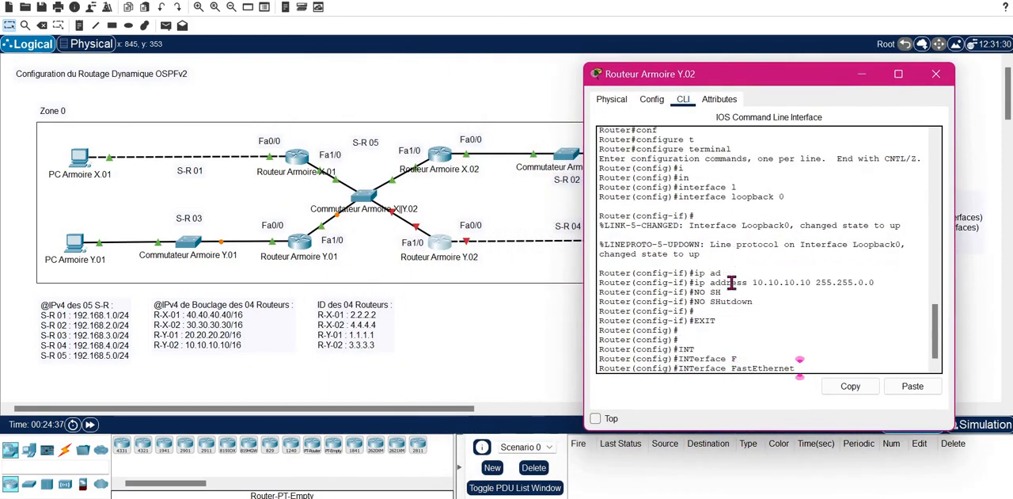
{"action": "type", "text": "0/0"}
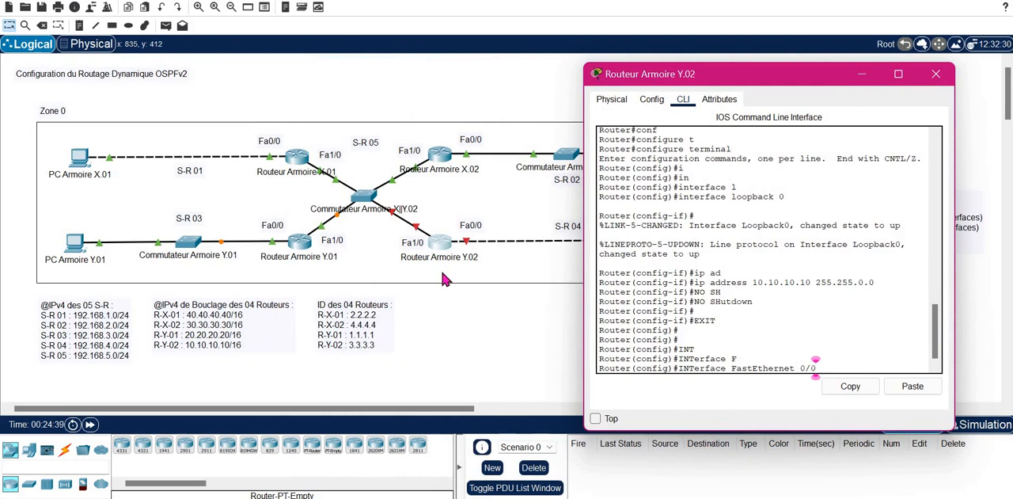
{"action": "key", "text": "Return"}
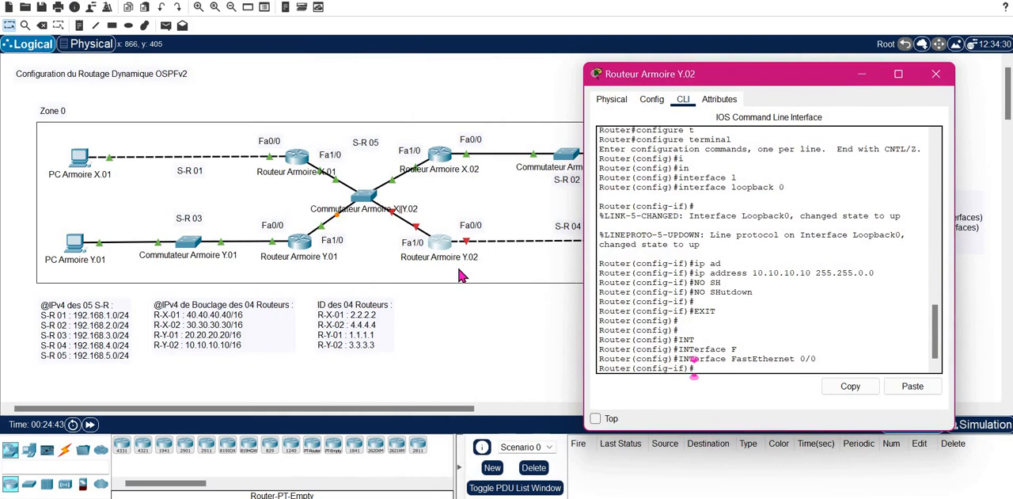
- Assign IP address 192.168.4.1 with mask 255.255.255.0 to FastEthernet 0/0 on Routeur Armoire Y.02
{"action": "type", "text": "ip ad"}
{"action": "key", "text": "Tab"}
{"action": "type", "text": "192"}
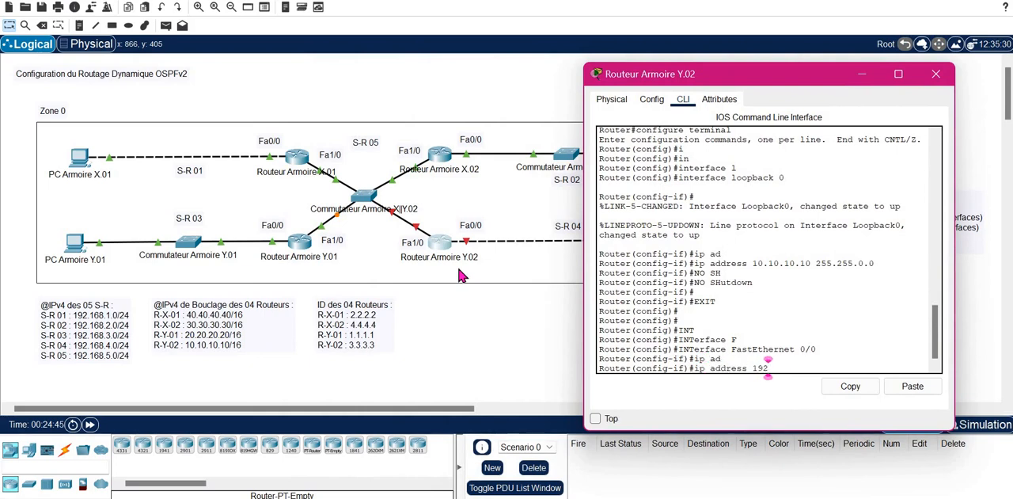
{"action": "type", "text": ".168.4.1 255.255.255.0"}
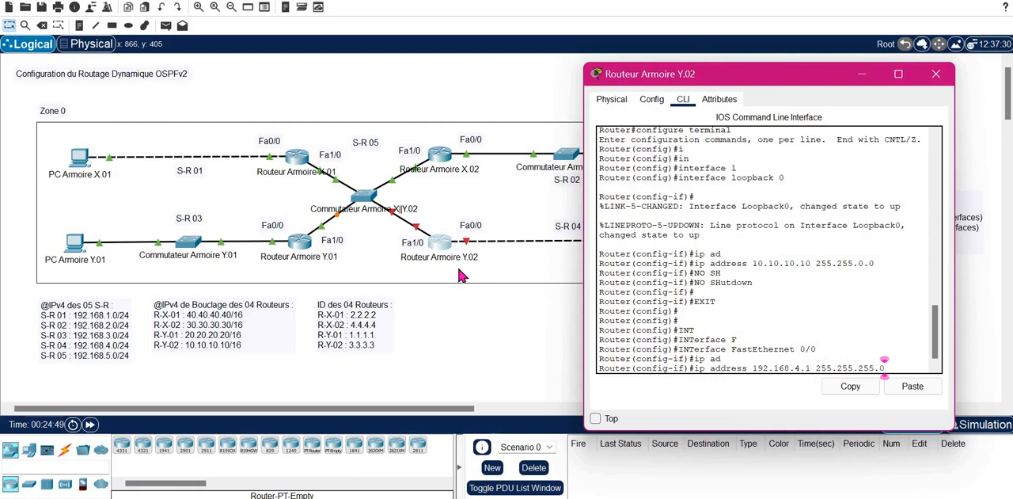
{"action": "key", "text": "Return"}
- Enable FastEthernet 0/0 on Routeur Armoire Y.02 with no shutdown and exit interface configuration
{"action": "type", "text": "NO SH"}
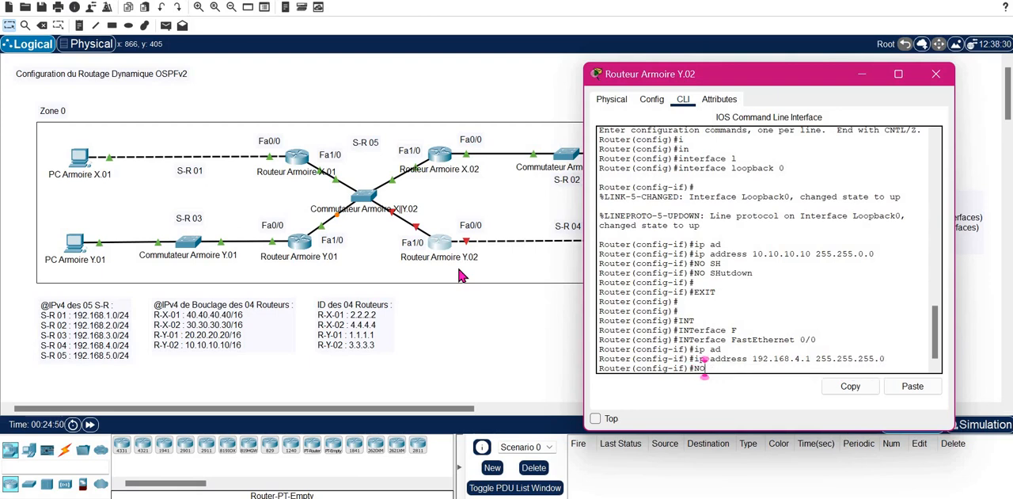
{"action": "key", "text": "Tab"}
{"action": "key", "text": "Return"}
{"action": "type", "text": "EXIT"}
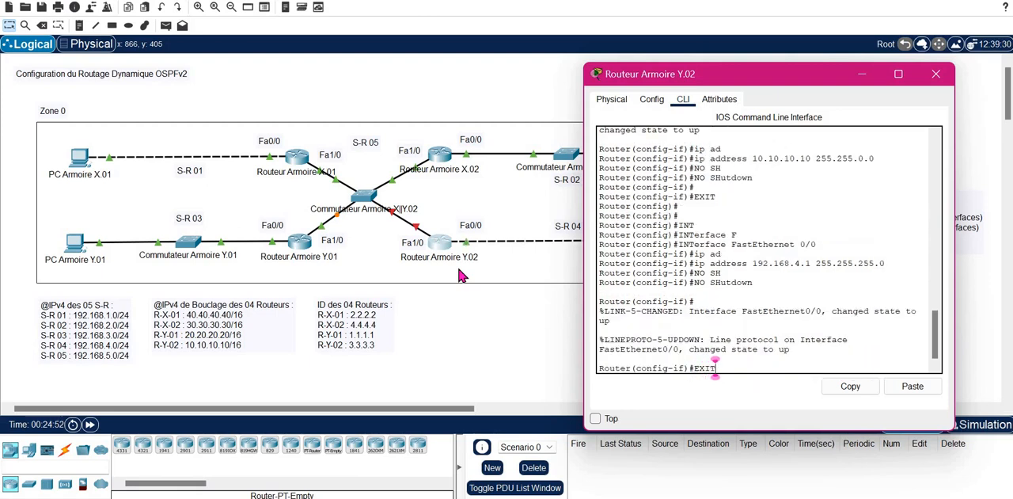
{"action": "key", "text": "Return"}
{"action": "key", "text": "Return"}
- Enter configuration of interface FastEthernet 0/1 on Routeur Armoire Y.02
{"action": "type", "text": "IT"}
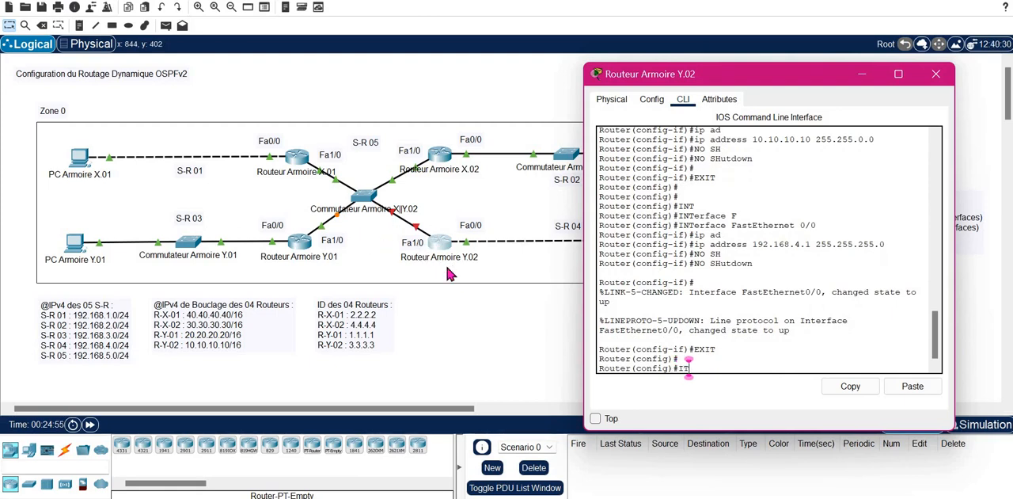
{"action": "key", "text": "Tab"}
{"action": "key", "text": "BackSpace"}
{"action": "type", "text": "N"}
{"action": "key", "text": "Tab"}
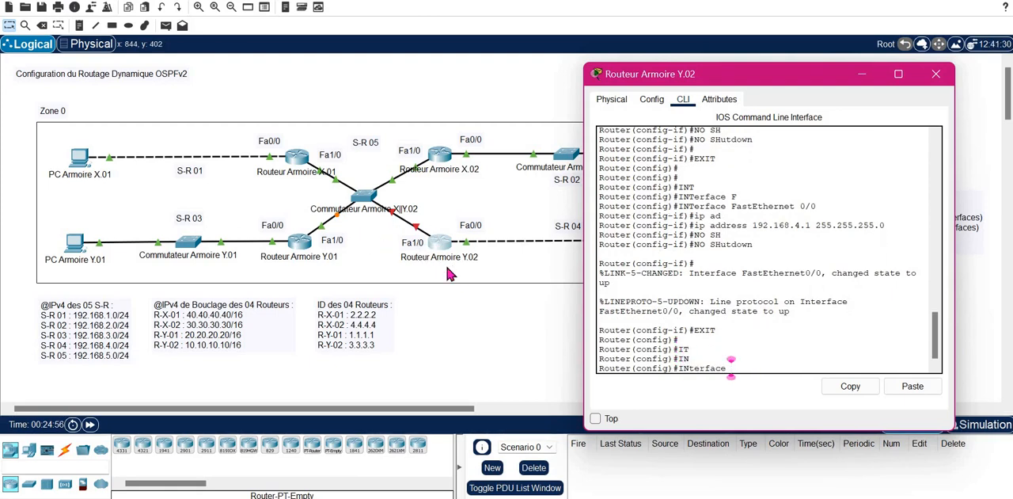
{"action": "type", "text": "F"}
{"action": "key", "text": "Tab"}
{"action": "type", "text": "0/1"}
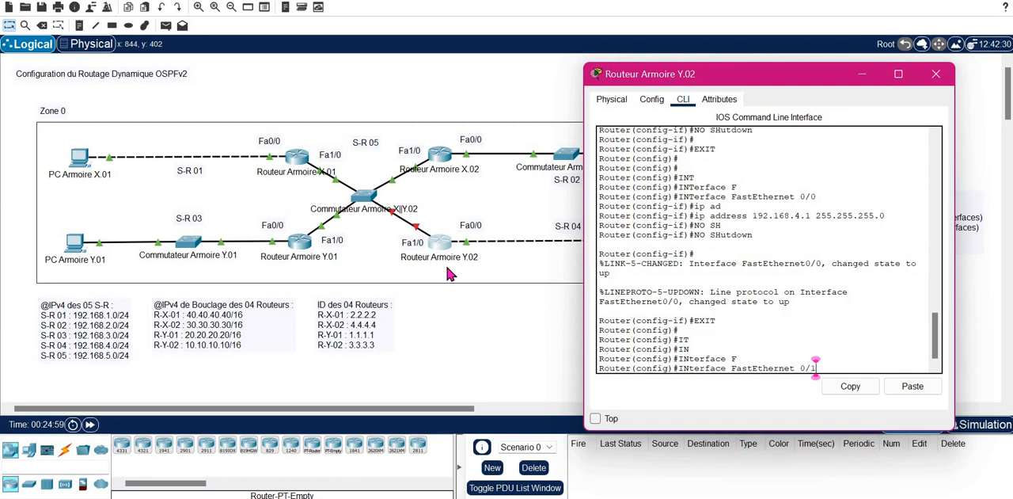
{"action": "key", "text": "Return"}
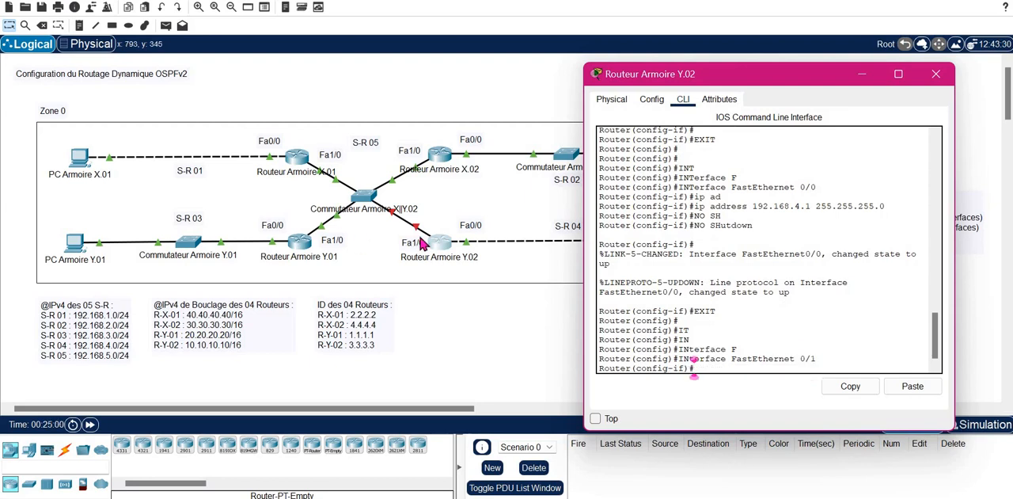
- Assign IP address 192.168.5.4 with mask 255.255.255.0 to FastEthernet 0/1 on Routeur Armoire Y.02
{"action": "type", "text": "ip ad"}
{"action": "key", "text": "Tab"}
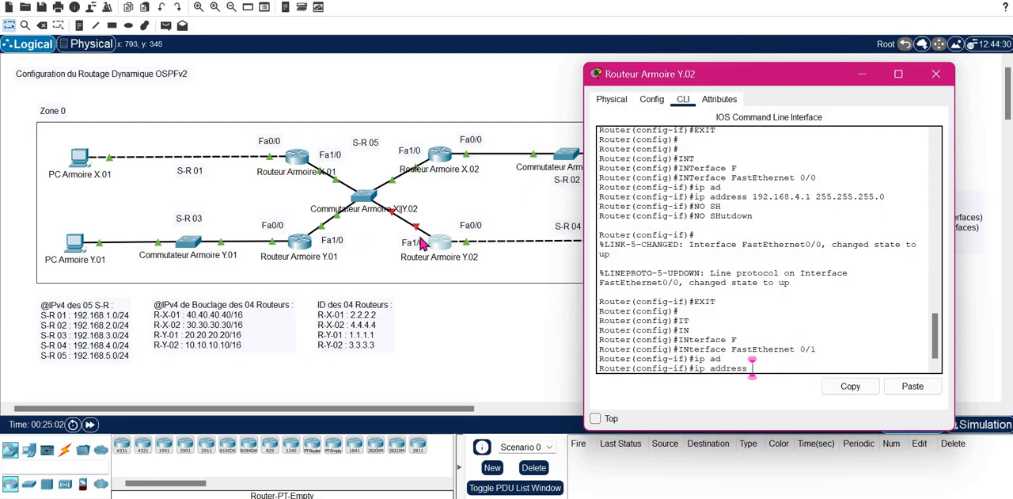
{"action": "type", "text": "192.168."}
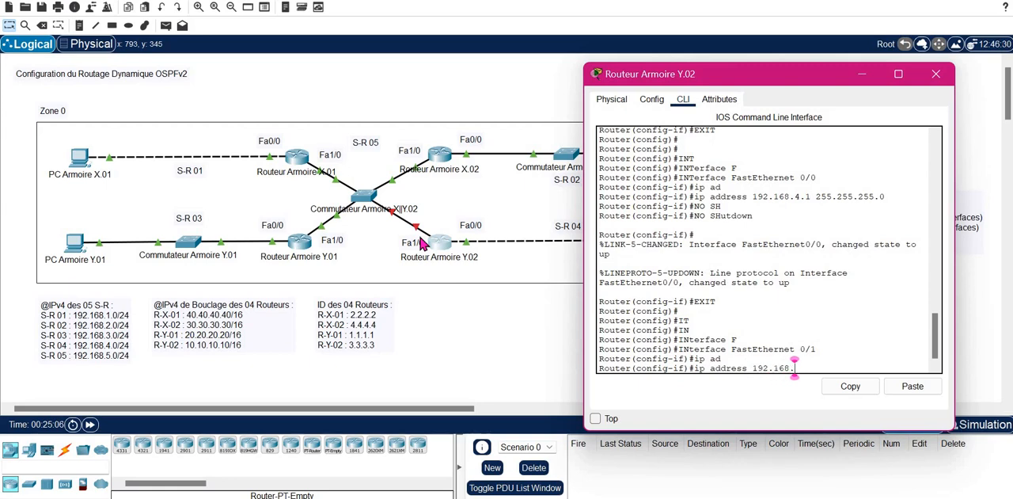
{"action": "type", "text": "5.4 255.255.255.0"}
{"action": "key", "text": "Return"}
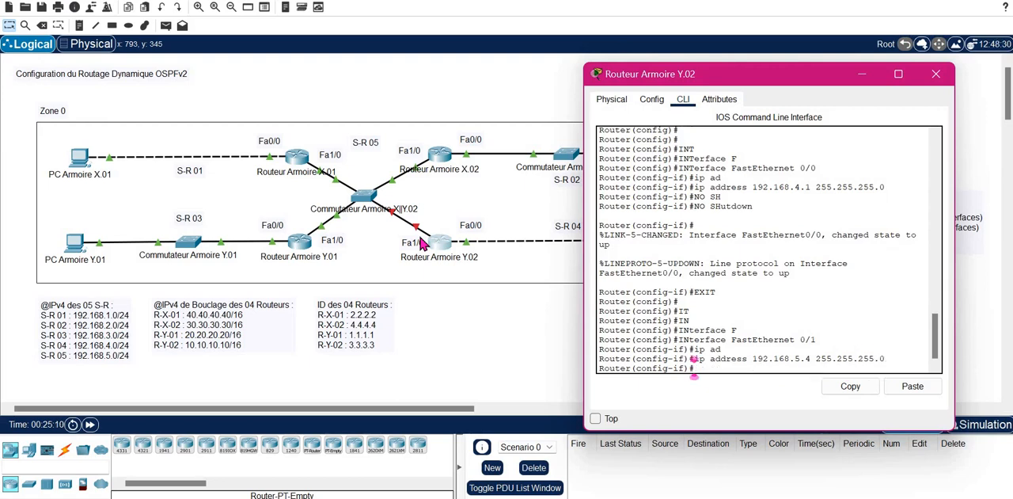
- Enable FastEthernet 0/1 on Routeur Armoire Y.02 with no shutdown, exit interface configuration and close the router's window
{"action": "type", "text": "NO SH"}
{"action": "key", "text": "Tab"}
{"action": "key", "text": "Return"}
{"action": "type", "text": "E"}
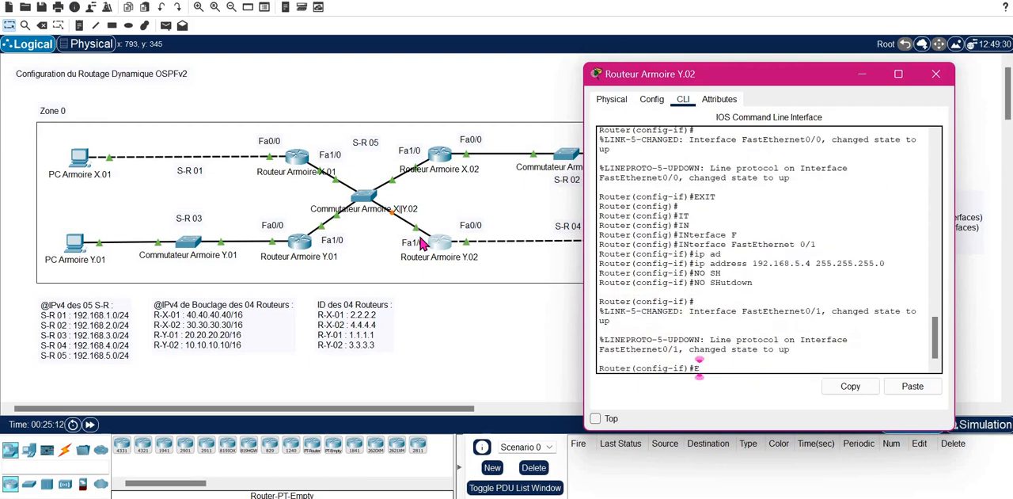
{"action": "type", "text": "XIT"}
{"action": "key", "text": "Return"}
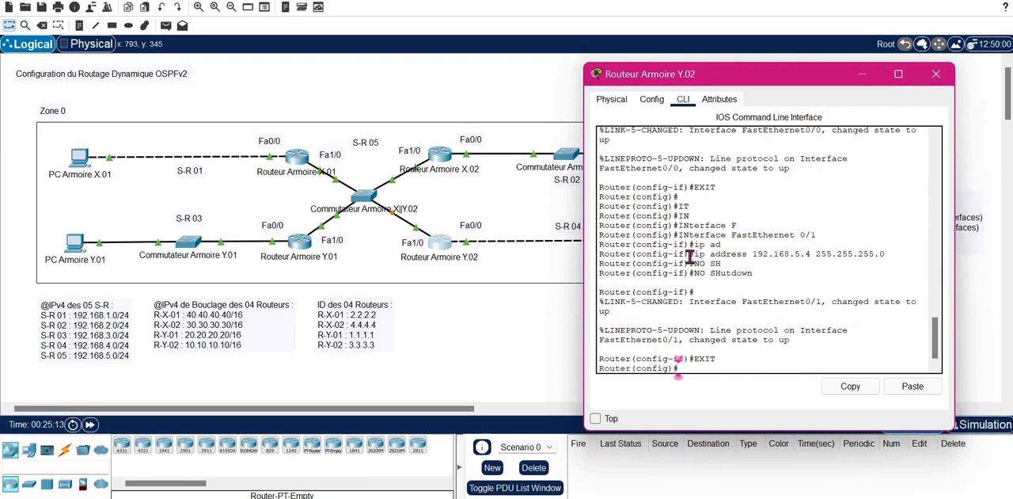
{"action": "left_click", "coordinate": [936, 75]}
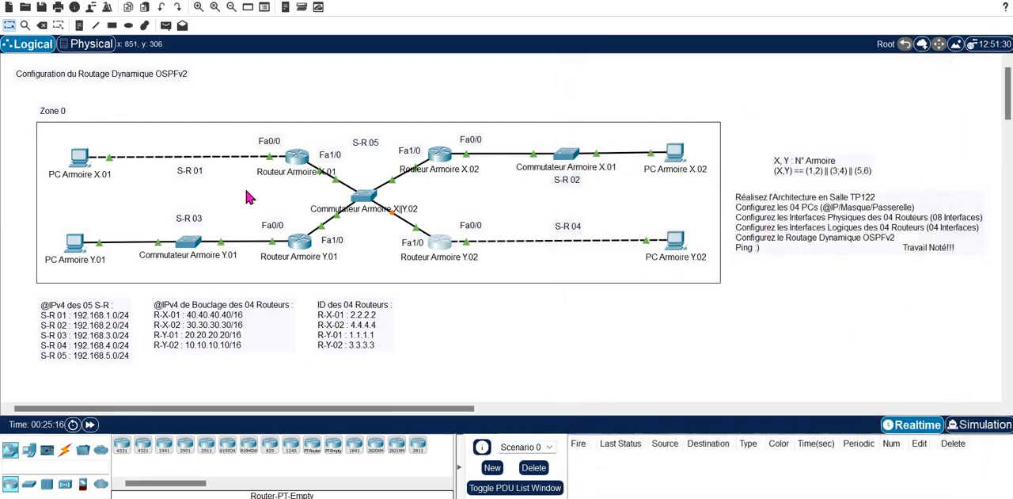
- Open the IP configuration of PC Armoire X.01 and set its IPv4 address to 192.168.1.10 with mask 255.255.255.0
{"action": "left_click", "coordinate": [81, 163]}
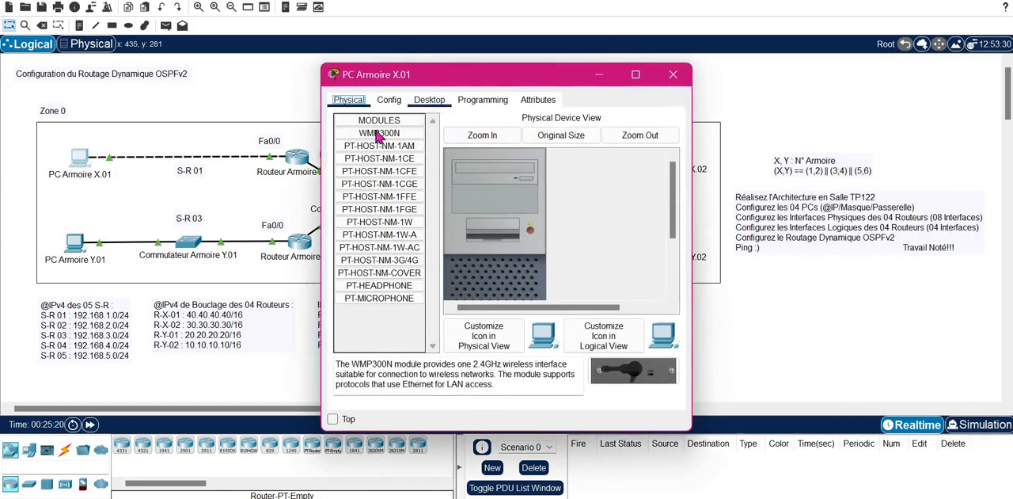
{"action": "left_click", "coordinate": [429, 100]}
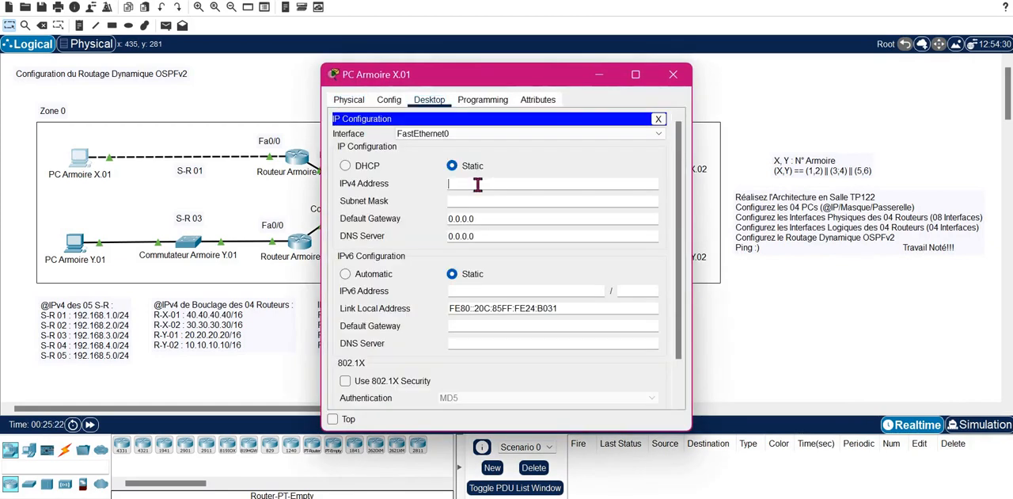
{"action": "left_click", "coordinate": [477, 185]}
{"action": "type", "text": "192.168.1.10"}
{"action": "key", "text": "Tab"}
{"action": "key", "text": "Tab"}
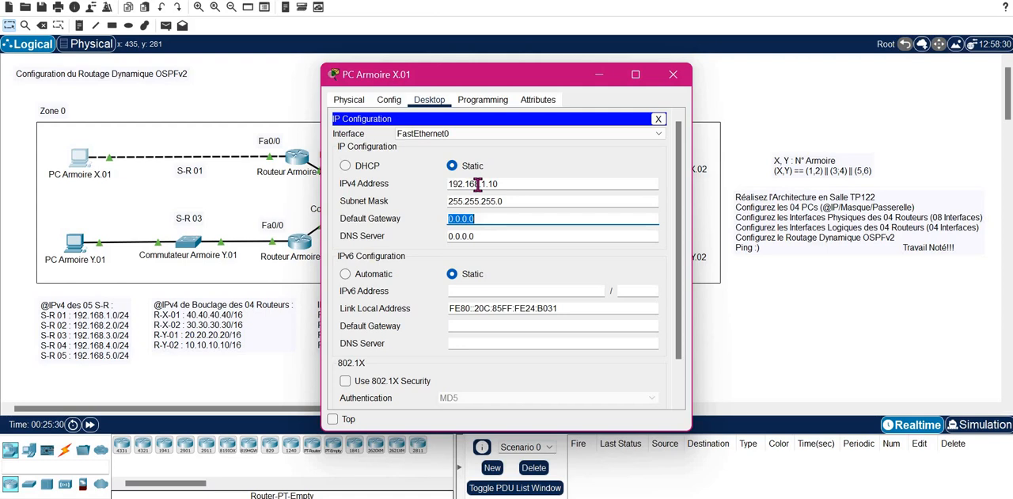
- Set the default gateway of PC Armoire X.01 to 192.168.1.1 and close the PC's window
{"action": "type", "text": "192.168.1.10"}
{"action": "key", "text": "BackSpace"}
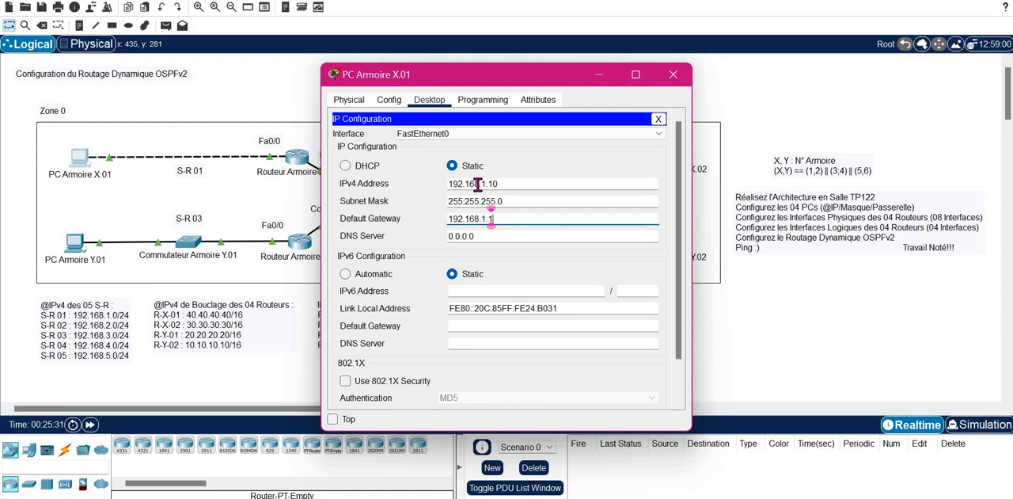
{"action": "left_click", "coordinate": [660, 119]}
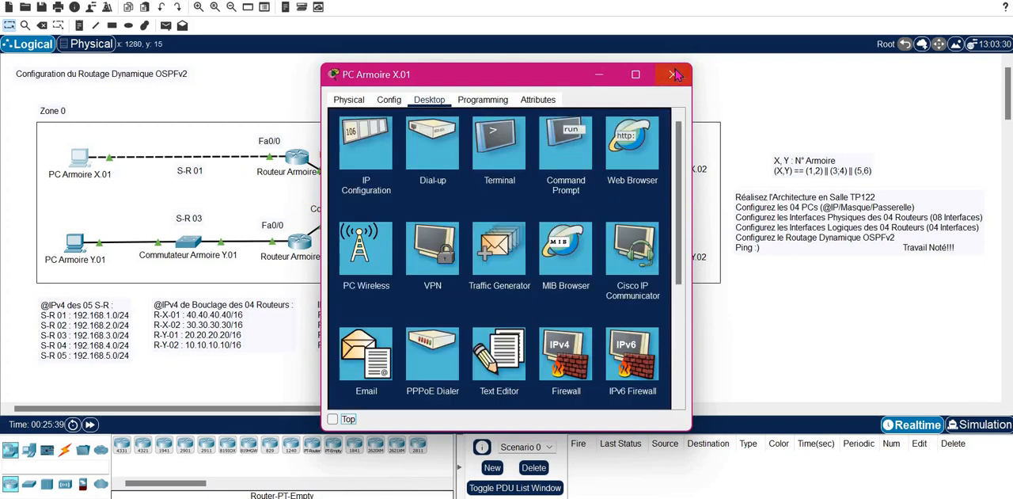
{"action": "left_click", "coordinate": [672, 74]}
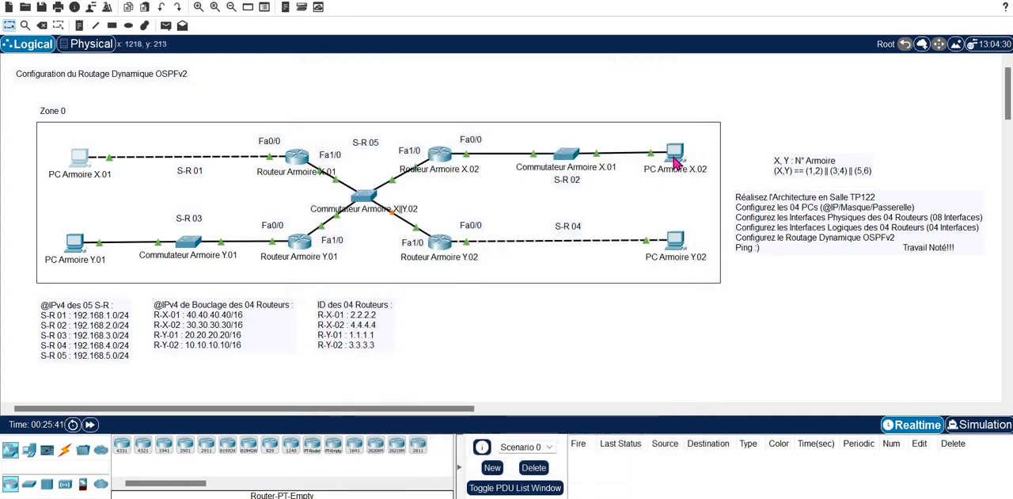
- Open the IP configuration of PC Armoire X.02 and set its IPv4 address to 192.168.2.10 with mask 255.255.255.0
{"action": "left_click", "coordinate": [675, 161]}
{"action": "left_click", "coordinate": [429, 99]}
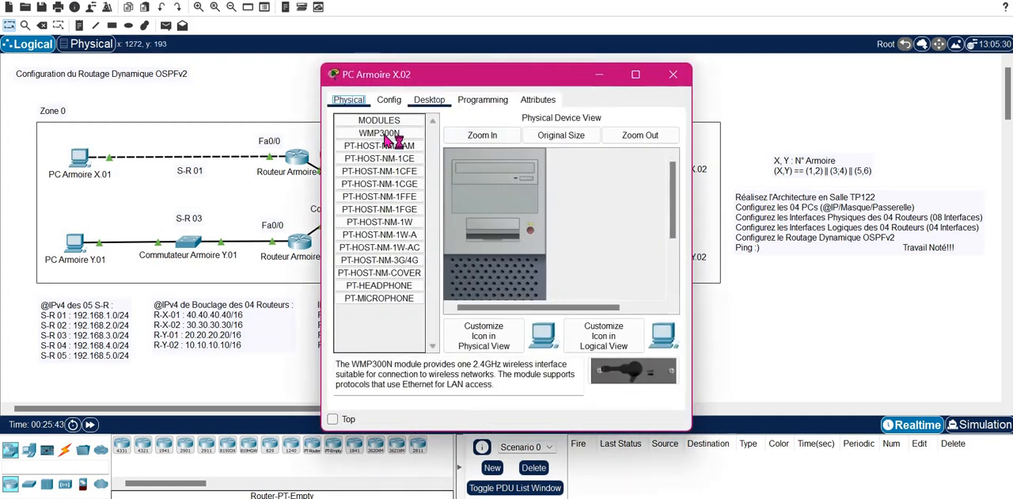
{"action": "left_click", "coordinate": [386, 141]}
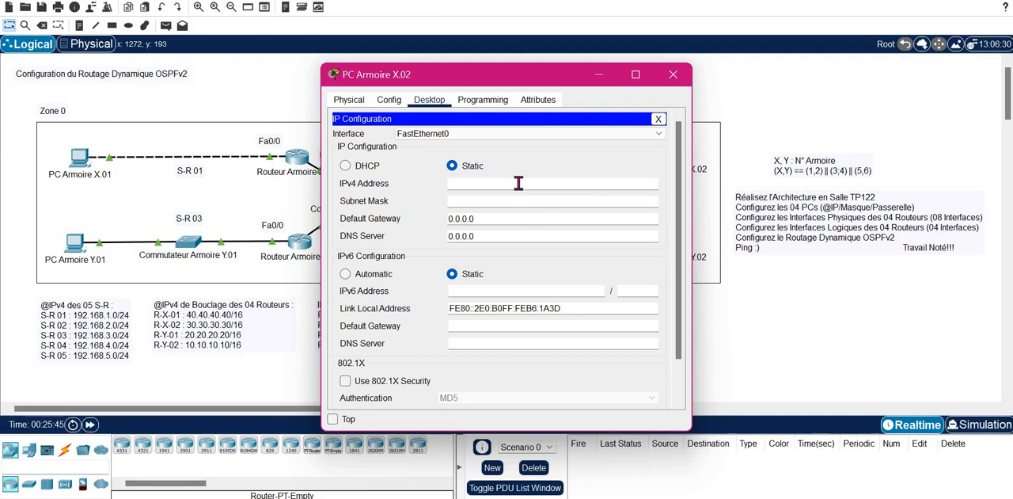
{"action": "left_click", "coordinate": [518, 183]}
{"action": "type", "text": "192.168.2.10"}
{"action": "key", "text": "Tab"}
{"action": "key", "text": "Tab"}
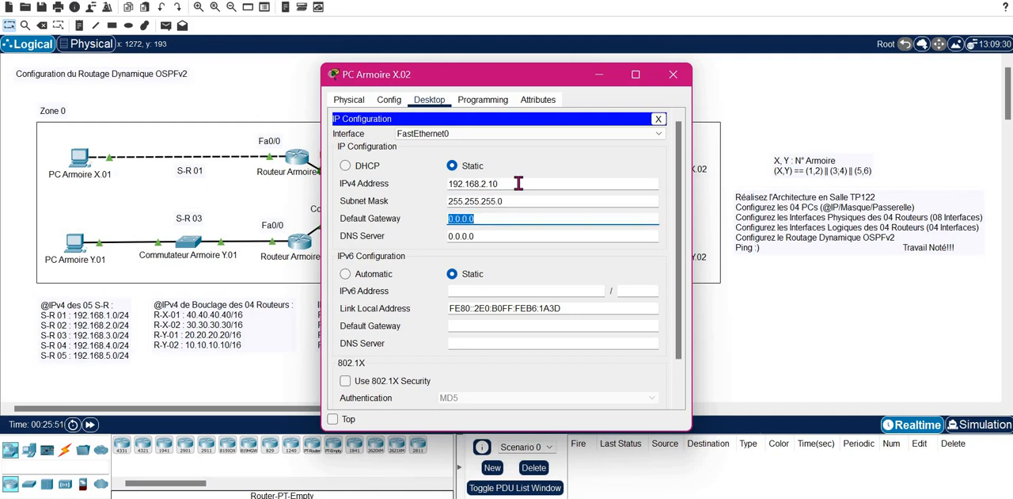
- Set the default gateway of PC Armoire X.02 to 192.168.2.1 and close the PC's window
{"action": "type", "text": "192.168.1"}
{"action": "key", "text": "BackSpace"}
{"action": "type", "text": "2.1"}
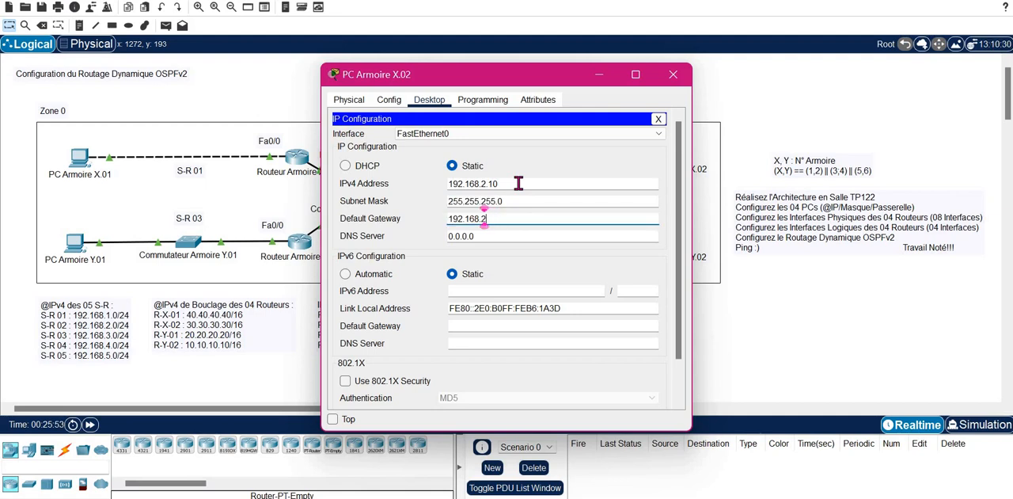
{"action": "left_click", "coordinate": [673, 73]}
- Open the IP configuration of PC Armoire Y.01 and set its IPv4 address to 192.168.3.10 with mask 255.255.255.0
{"action": "left_click", "coordinate": [75, 245]}
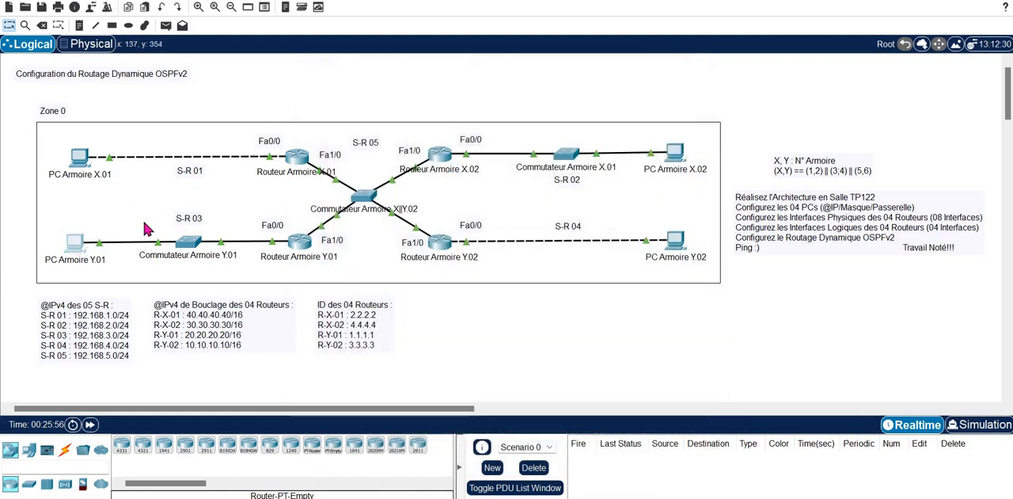
{"action": "left_click", "coordinate": [429, 99]}
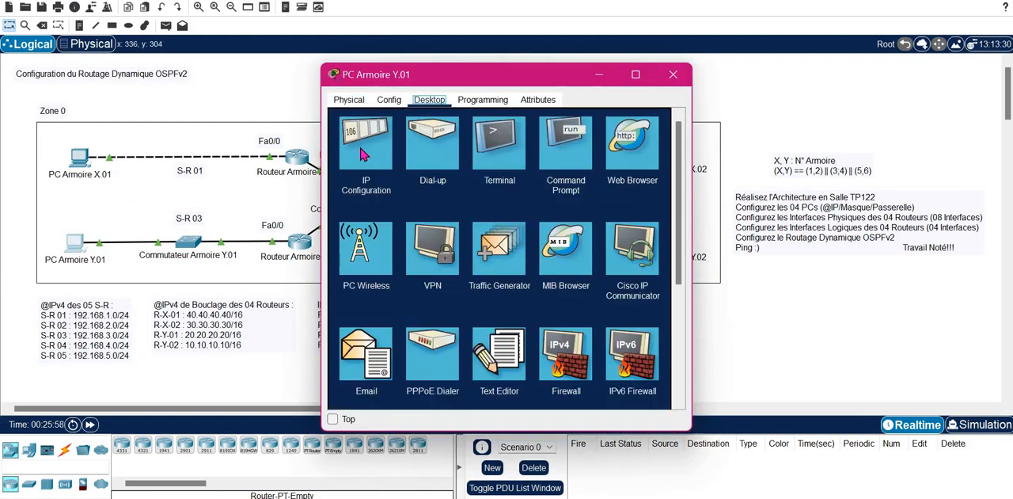
{"action": "left_click", "coordinate": [366, 146]}
{"action": "left_click", "coordinate": [491, 188]}
{"action": "type", "text": "192.168.3.10"}
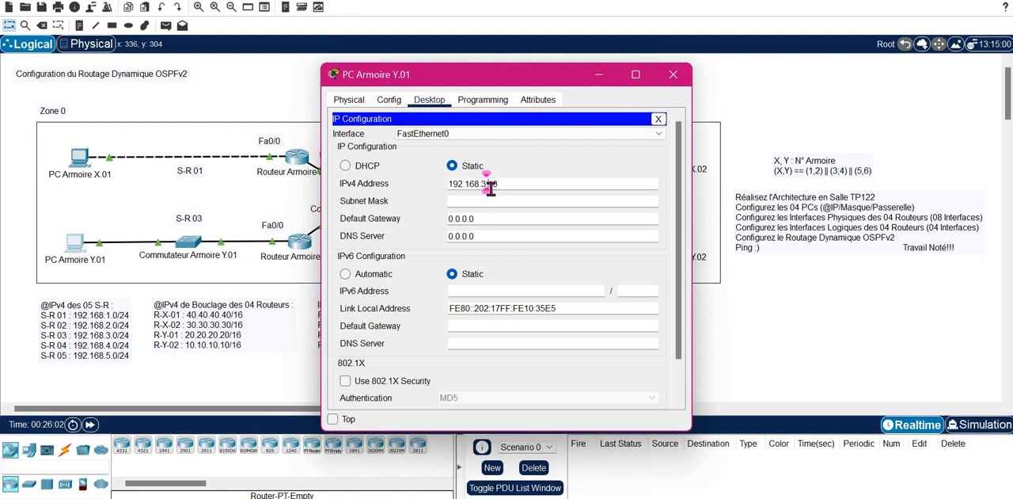
{"action": "key", "text": "Tab"}
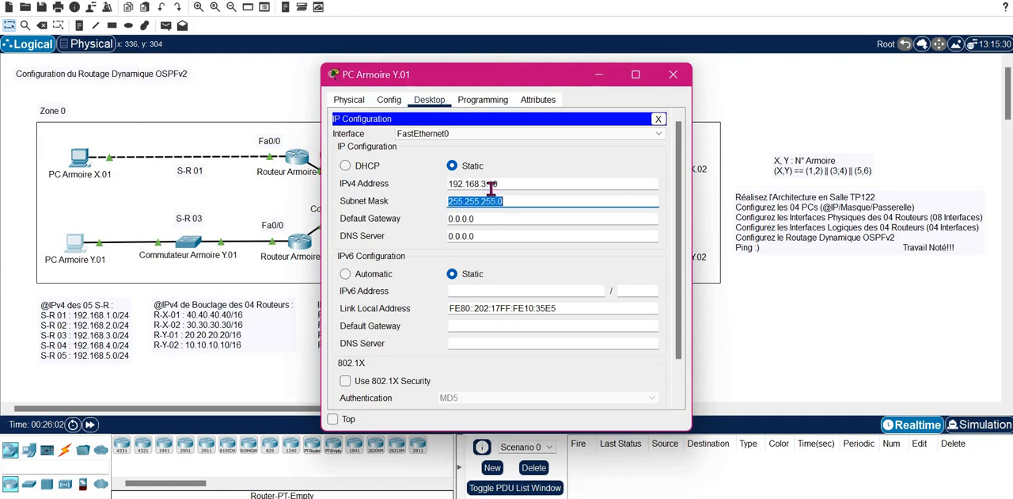
- Set the default gateway of PC Armoire Y.01 to 192.168.3.1 and close the PC's window
{"action": "key", "text": "Tab"}
{"action": "type", "text": "192.168.3.10"}
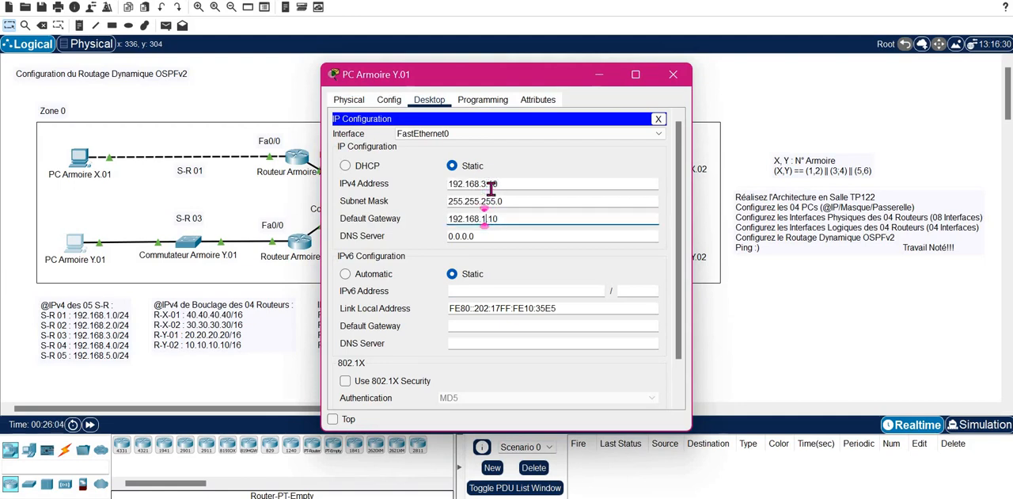
{"action": "key", "text": "BackSpace"}
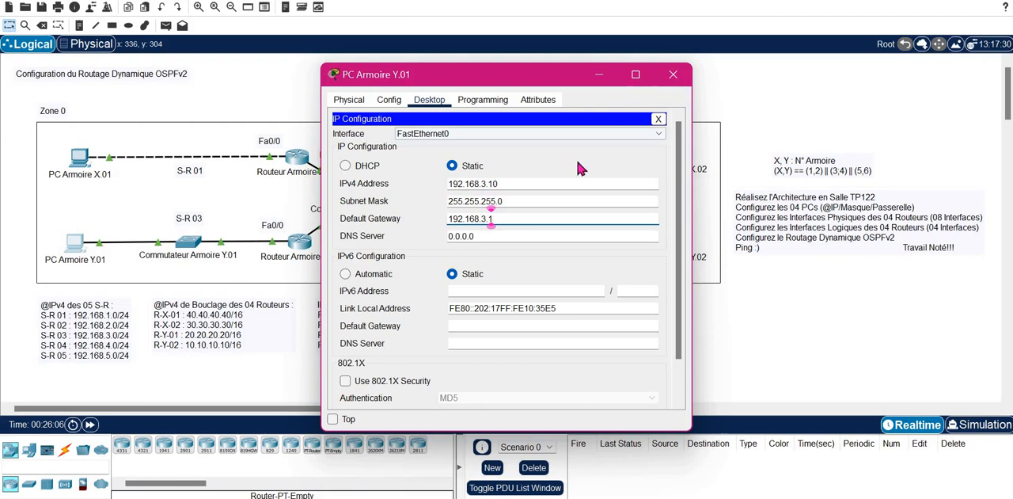
{"action": "left_click", "coordinate": [673, 75]}
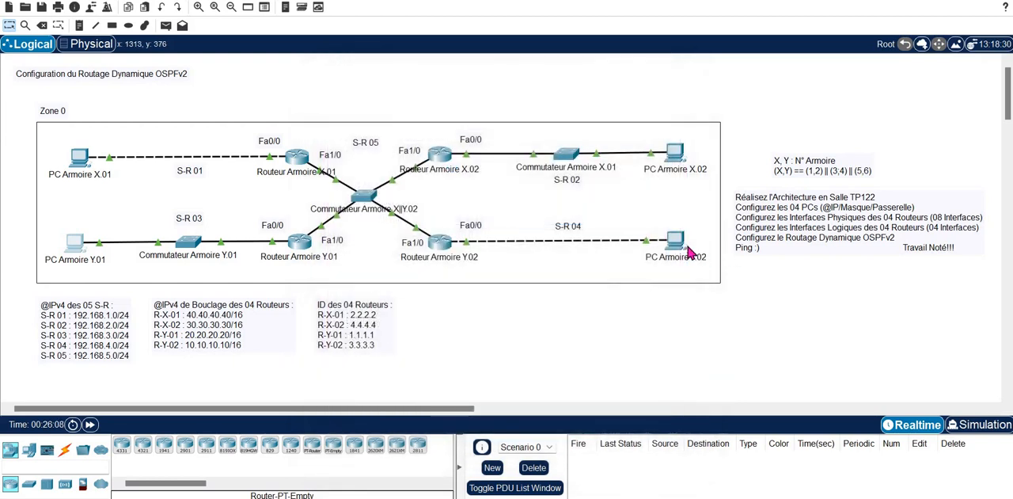
- Open the IP configuration of PC Armoire Y.02 and set its IPv4 address to 192.168.4.10 with mask 255.255.255.0
{"action": "left_click", "coordinate": [674, 239]}
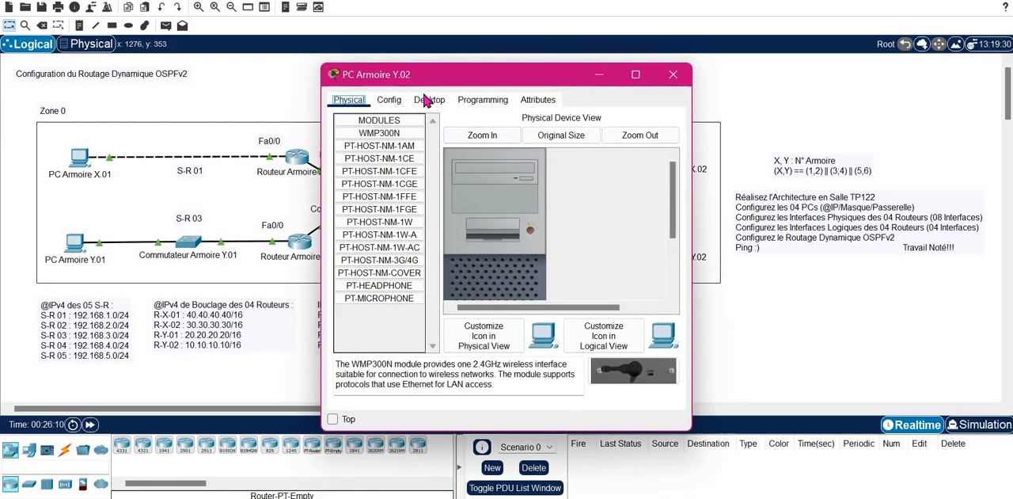
{"action": "left_click", "coordinate": [429, 99]}
{"action": "left_click", "coordinate": [355, 155]}
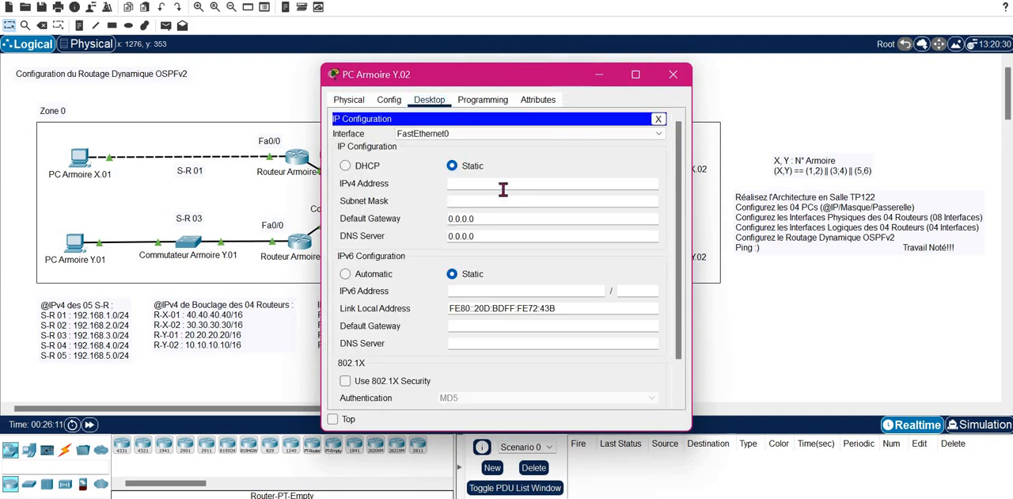
{"action": "type", "text": "192.168.4.10"}
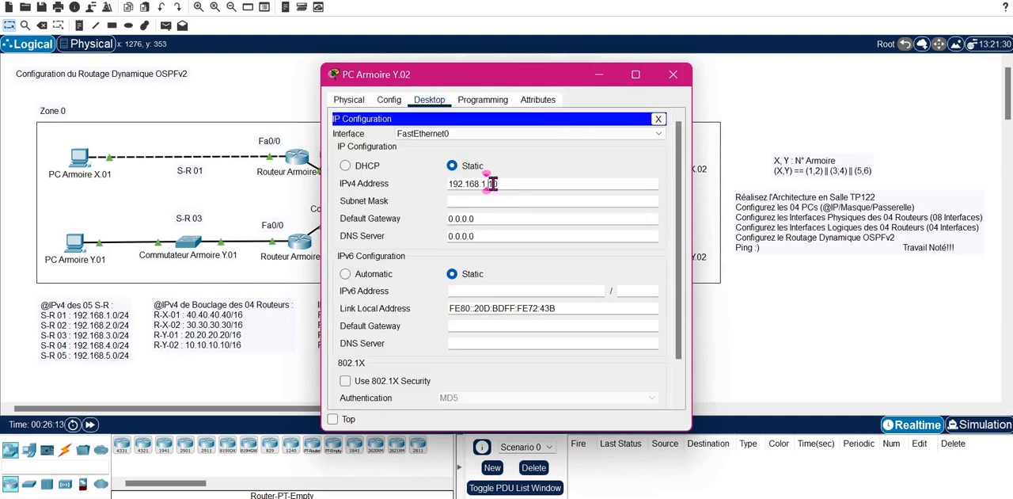
{"action": "key", "text": "Tab"}
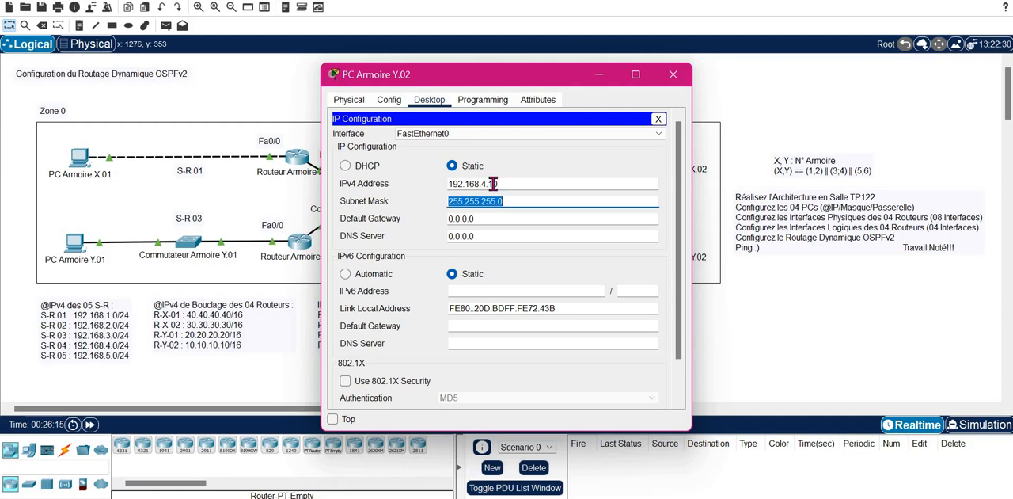
- Set the default gateway of PC Armoire Y.02 to 192.168.4.1 and close the PC's window
{"action": "key", "text": "Tab"}
{"action": "type", "text": "192.168.1.10"}
{"action": "key", "text": "Left"}
{"action": "key", "text": "Left"}
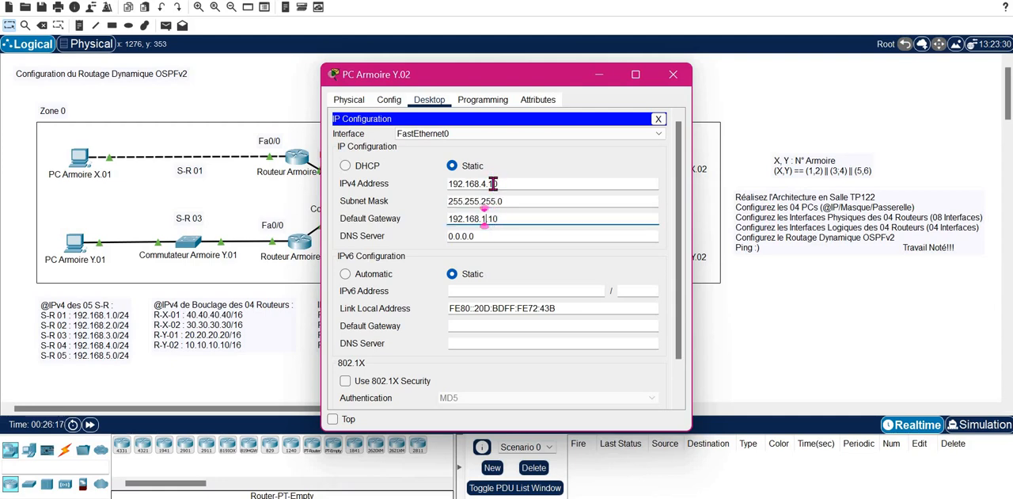
{"action": "key", "text": "BackSpace"}
{"action": "type", "text": "4"}
{"action": "key", "text": "Right"}
{"action": "key", "text": "Right"}
{"action": "key", "text": "Right"}
{"action": "key", "text": "BackSpace"}
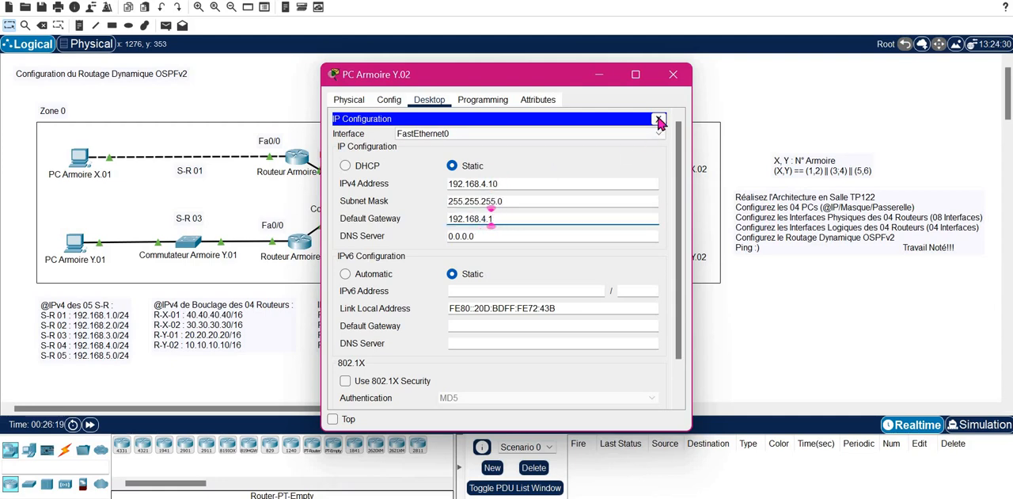
{"action": "left_click", "coordinate": [658, 120]}
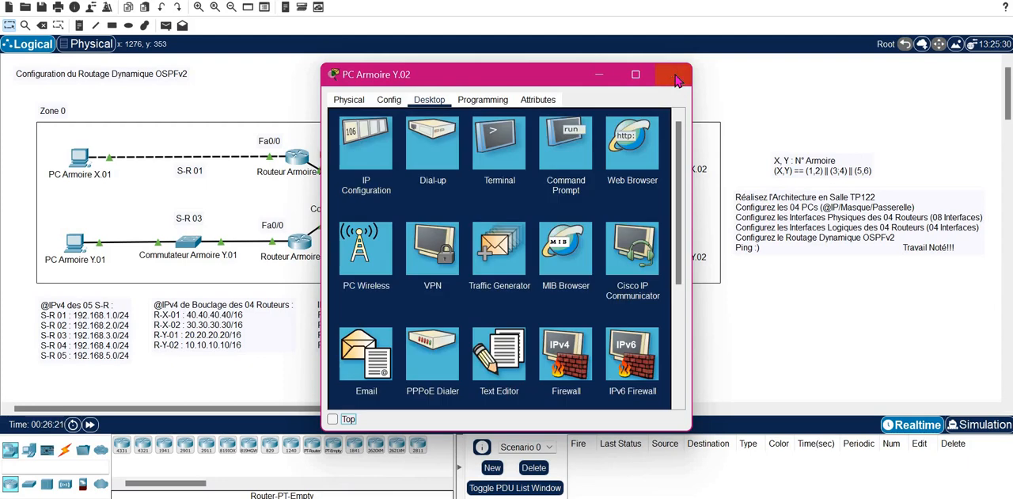
{"action": "left_click", "coordinate": [677, 76]}
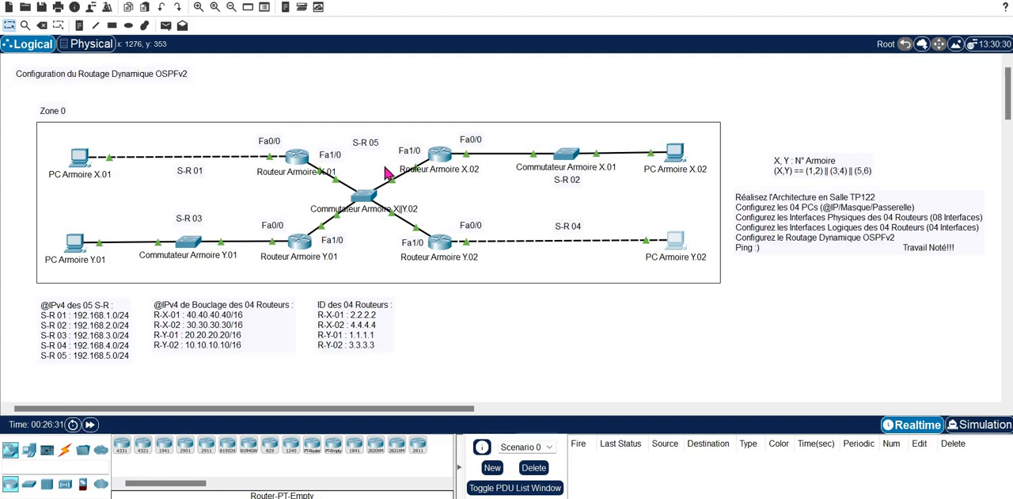
- Open the command line of Routeur Armoire X.01 and start OSPF process 1 with router ospf 1
{"action": "left_click", "coordinate": [297, 158]}
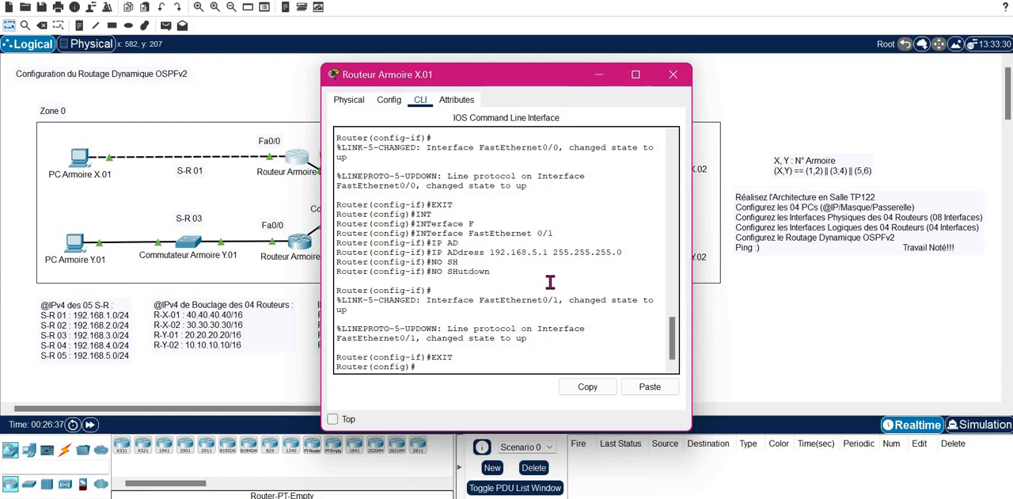
{"action": "type", "text": "router"}
{"action": "key", "text": "Tab"}
{"action": "type", "text": "o"}
{"action": "key", "text": "Tab"}
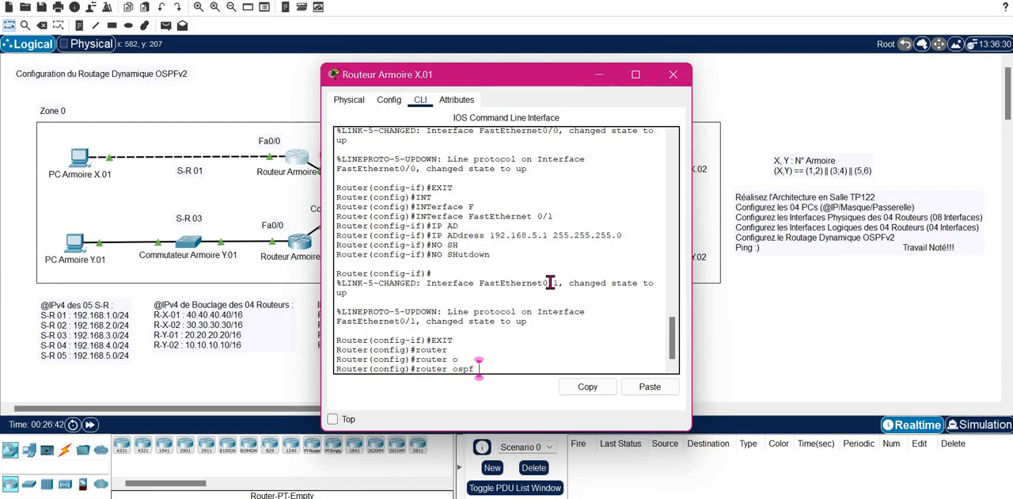
{"action": "type", "text": "1"}
{"action": "key", "text": "Return"}
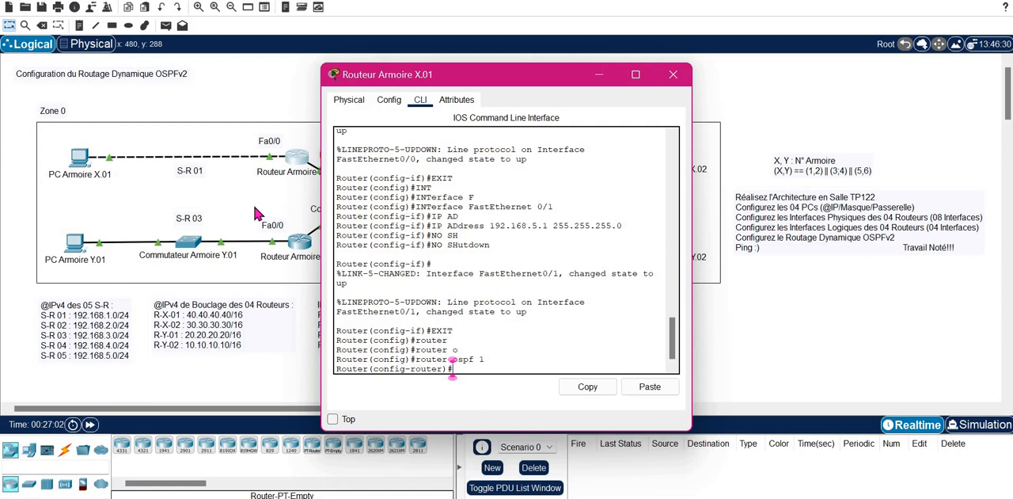
- Begin an OSPF network statement for 192.168.1.0, with the router window moved clear of the topology
{"action": "type", "text": "net"}
{"action": "key", "text": "Tab"}
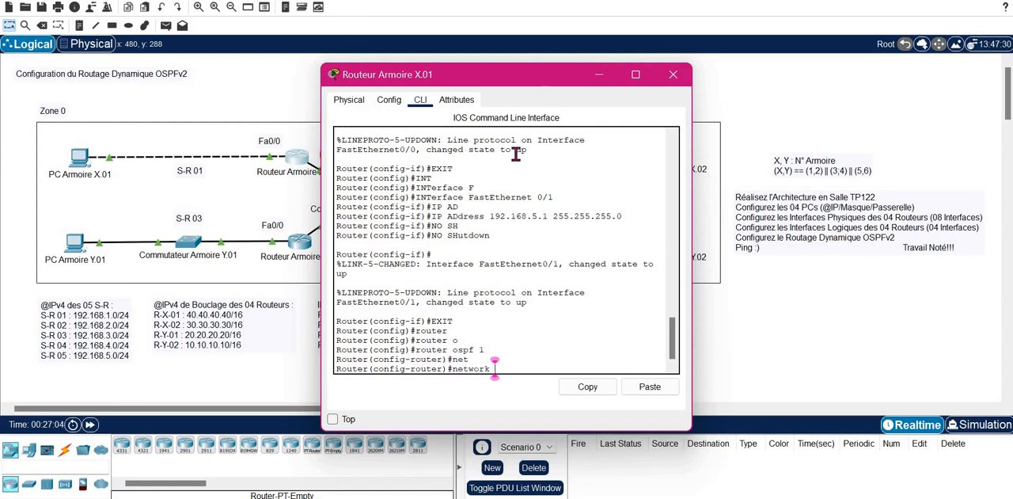
{"action": "left_click_drag", "start_coordinate": [540, 77], "coordinate": [756, 74]}
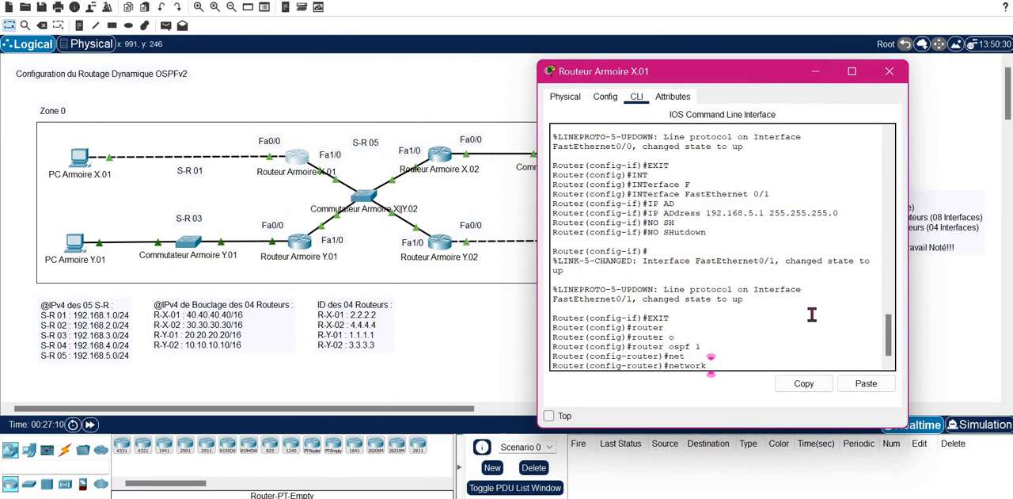
{"action": "type", "text": "192.1"}
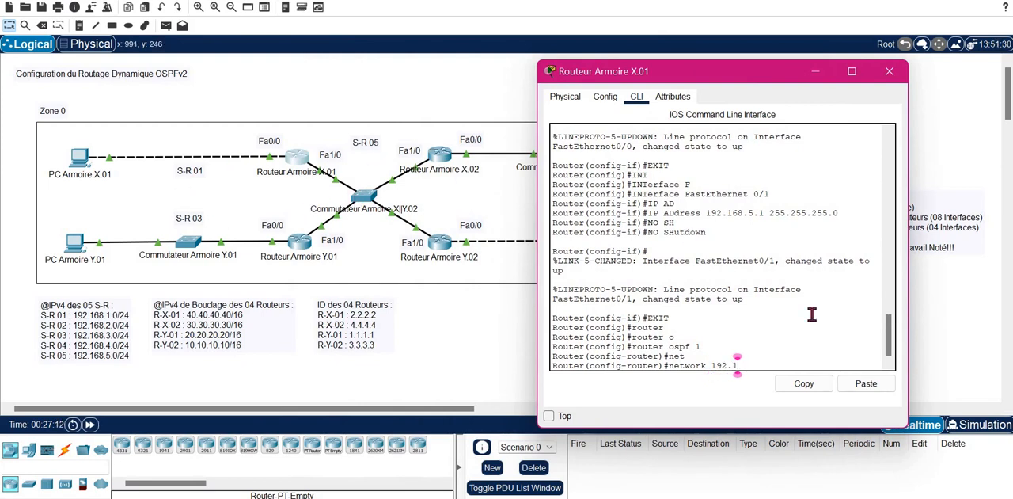
{"action": "type", "text": "68.1.0 0.255.255.255"}
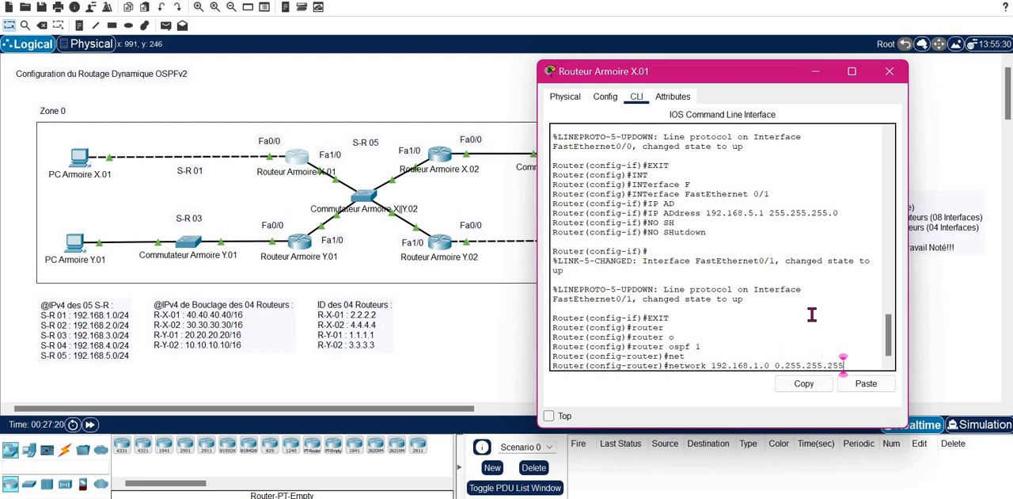
{"action": "key", "text": "BackSpace"}
{"action": "key", "text": "BackSpace"}
{"action": "key", "text": "BackSpace"}
{"action": "key", "text": "BackSpace"}
{"action": "key", "text": "BackSpace"}
{"action": "key", "text": "BackSpace"}
{"action": "key", "text": "BackSpace"}
{"action": "key", "text": "BackSpace"}
{"action": "key", "text": "BackSpace"}
{"action": "key", "text": "BackSpace"}
{"action": "key", "text": "BackSpace"}
{"action": "key", "text": "BackSpace"}
{"action": "key", "text": "BackSpace"}
{"action": "key", "text": "BackSpace"}
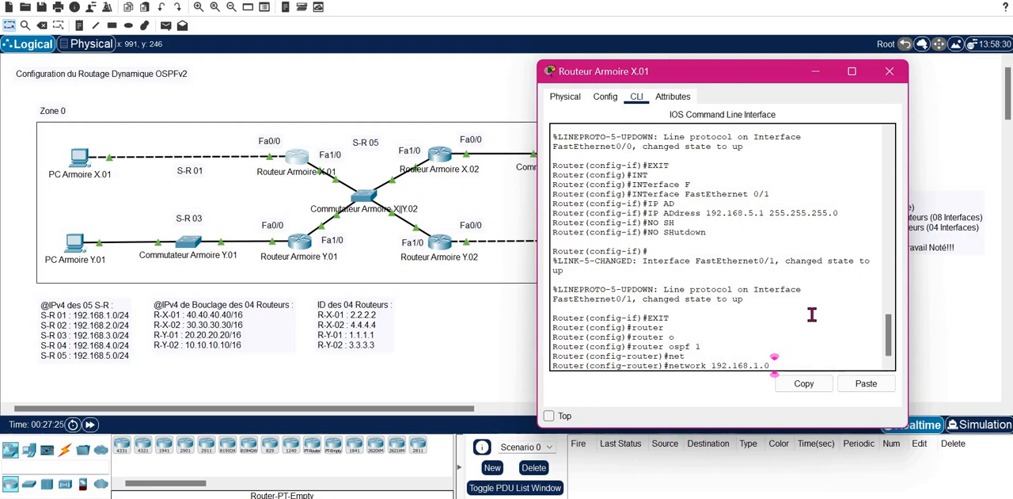
- Complete the network 192.168.1.0 statement with wildcard mask 0.0.0.255 and Area 0
{"action": "type", "text": "0.0.0."}
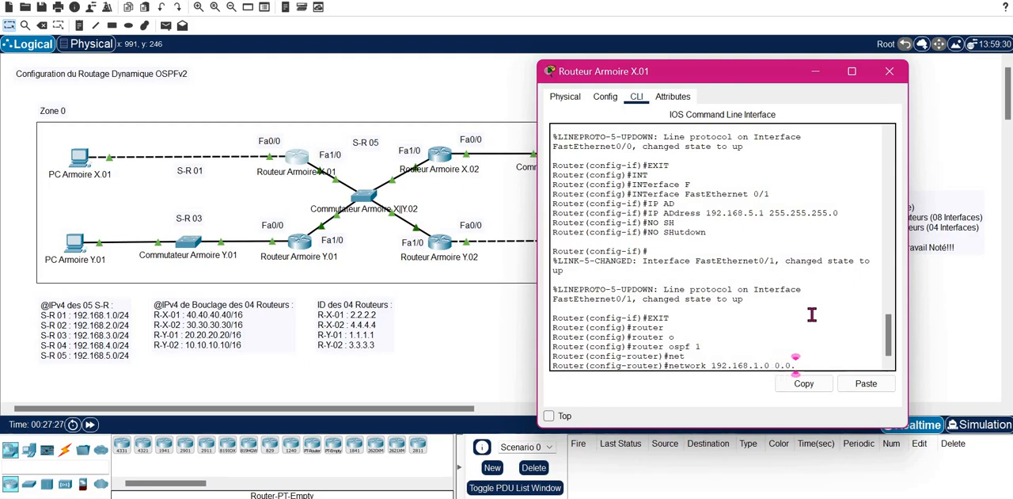
{"action": "type", "text": "255 A"}
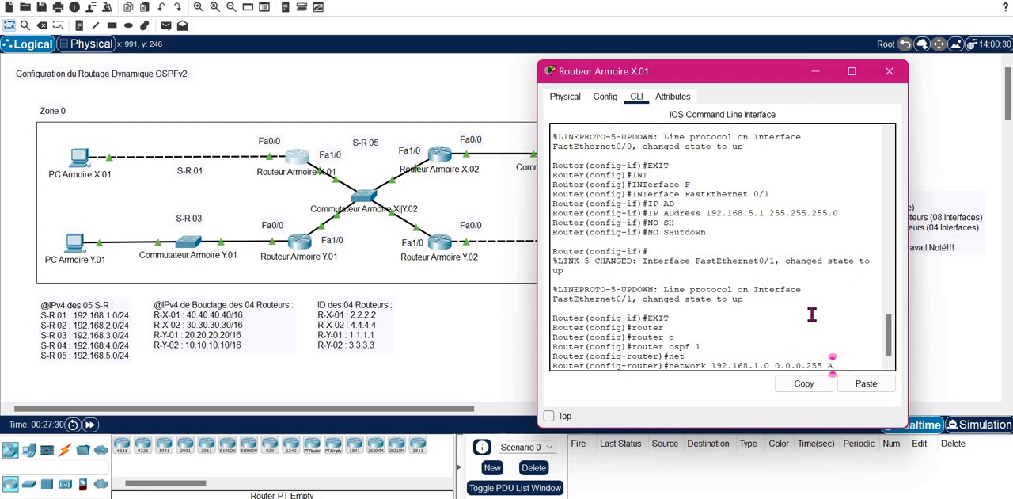
{"action": "key", "text": "Tab"}
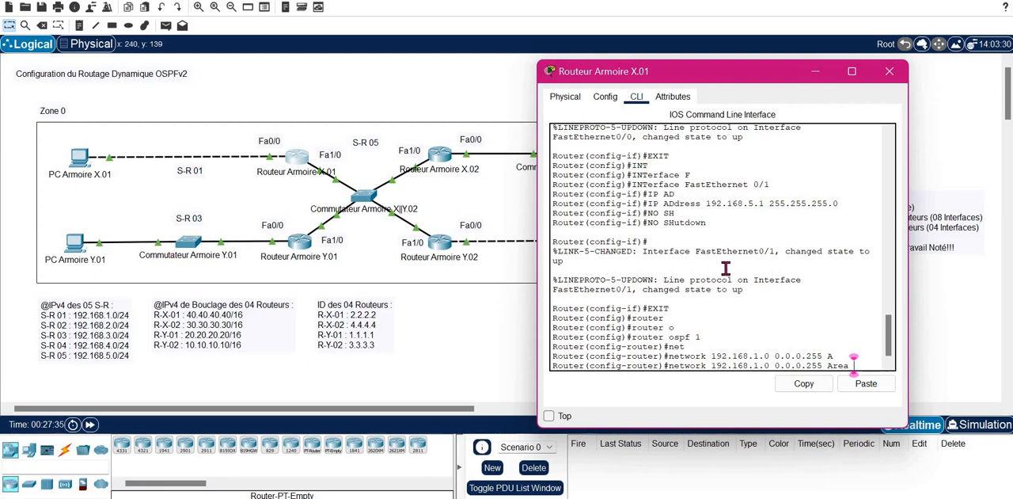
{"action": "type", "text": "0"}
{"action": "key", "text": "Return"}
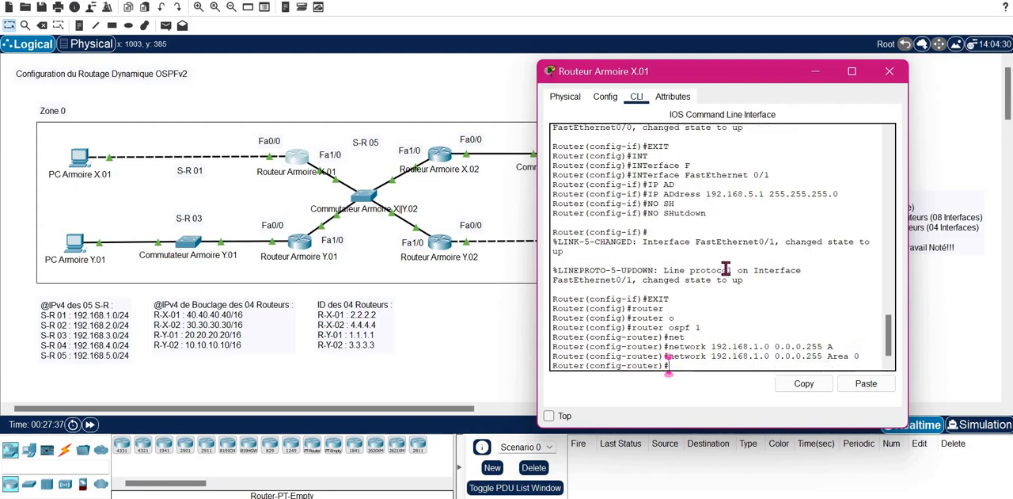
- Advertise network 192.168.5.0 with wildcard mask 0.0.0.255 in Area 0 by reusing the previous network command
{"action": "key", "text": "Up"}
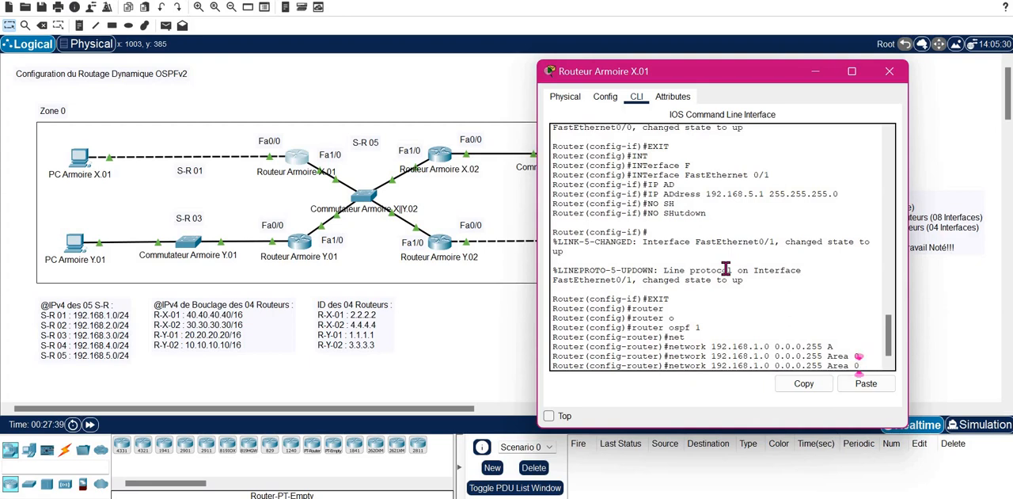
{"action": "key", "text": "Left"}
{"action": "key", "text": "Left"}
{"action": "key", "text": "Left"}
{"action": "key", "text": "Left"}
{"action": "key", "text": "Left"}
{"action": "key", "text": "Left"}
{"action": "key", "text": "Left"}
{"action": "key", "text": "Left"}
{"action": "key", "text": "Left"}
{"action": "key", "text": "Left"}
{"action": "key", "text": "Left"}
{"action": "key", "text": "Left"}
{"action": "key", "text": "Left"}
{"action": "key", "text": "Left"}
{"action": "key", "text": "Left"}
{"action": "key", "text": "Left"}
{"action": "key", "text": "Left"}
{"action": "key", "text": "Left"}
{"action": "key", "text": "Left"}
{"action": "key", "text": "BackSpace"}
{"action": "type", "text": "5"}
{"action": "key", "text": "Return"}
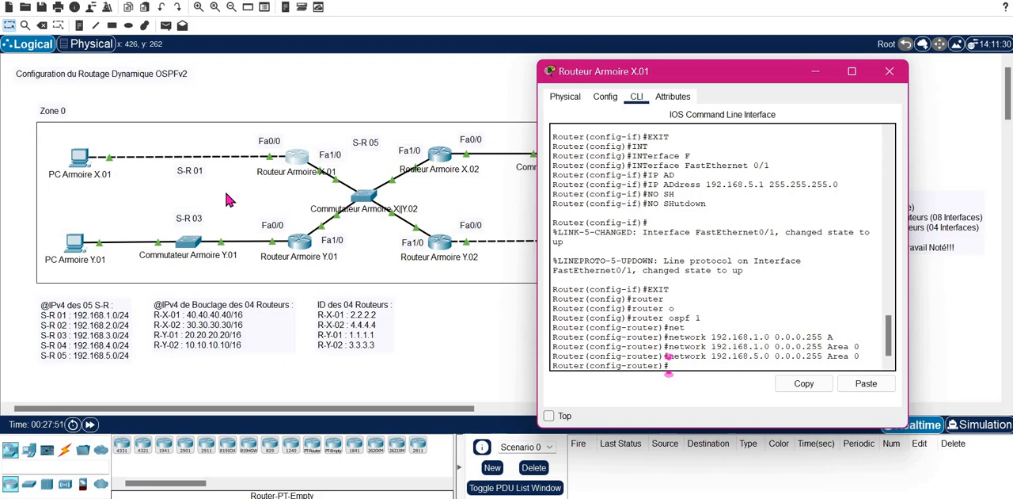
- Make FastEthernet 0/0 a passive interface in the OSPF process of Routeur Armoire X.01
{"action": "type", "text": "PAS"}
{"action": "key", "text": "Tab"}
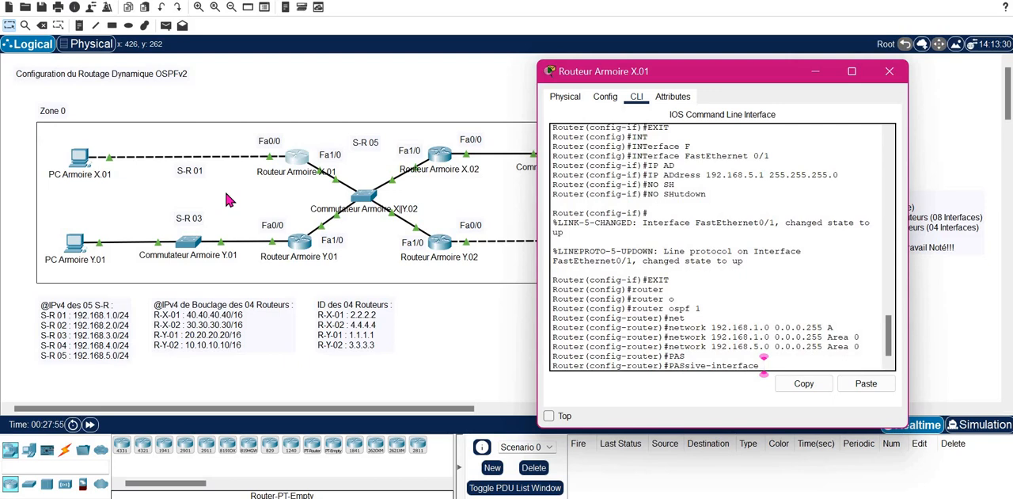
{"action": "type", "text": "F"}
{"action": "key", "text": "Tab"}
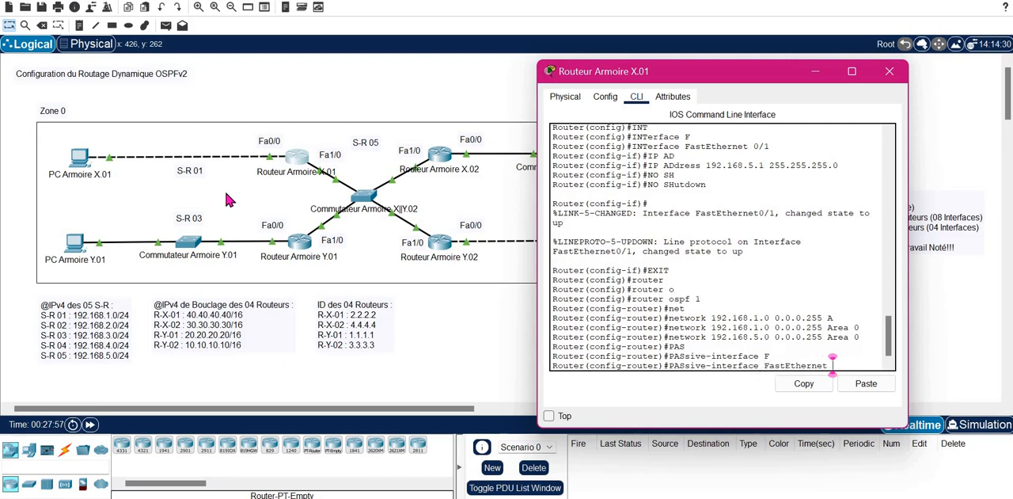
{"action": "type", "text": "0/0"}
{"action": "key", "text": "Return"}
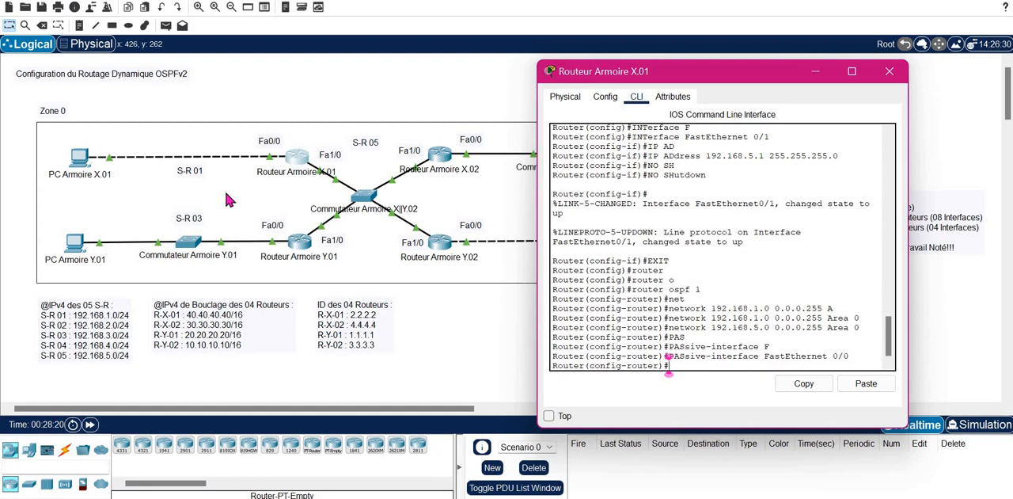
- Exit OSPF router configuration on Routeur Armoire X.01 and close the router's window
{"action": "type", "text": "EXIT"}
{"action": "key", "text": "Return"}
{"action": "key", "text": "Return"}
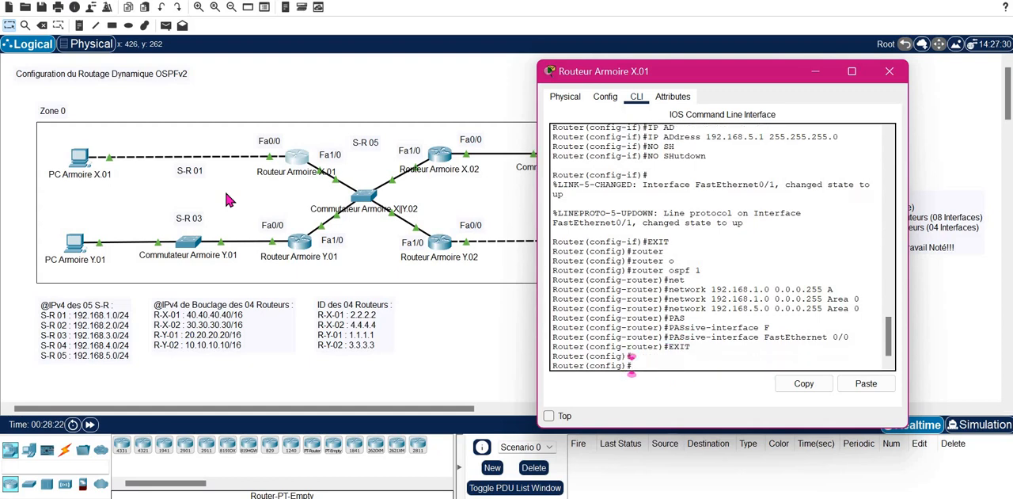
{"action": "left_click", "coordinate": [889, 72]}
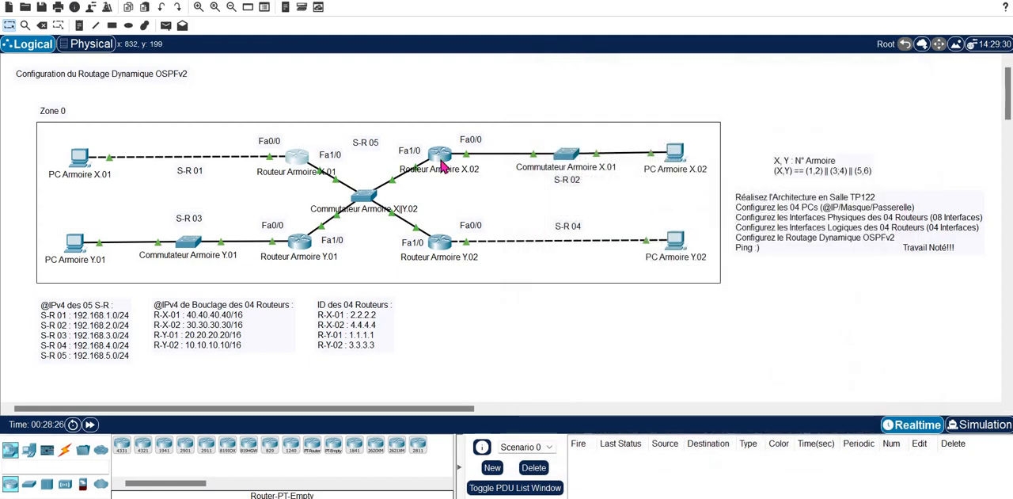
- Enter OSPF router configuration for process 1 in the command line of Routeur Armoire X.02
{"action": "type", "text": "R"}
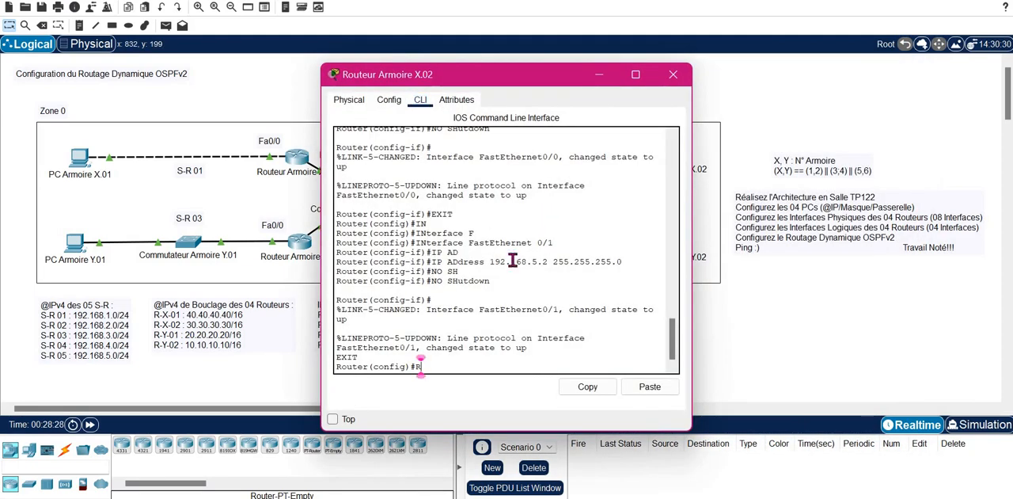
{"action": "type", "text": "OUT"}
{"action": "key", "text": "Tab"}
{"action": "type", "text": "O"}
{"action": "key", "text": "Tab"}
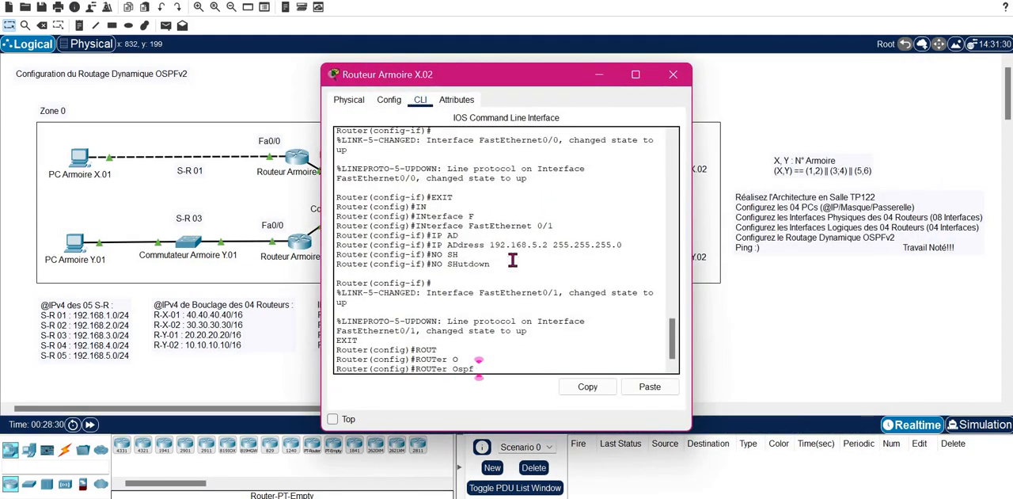
{"action": "type", "text": "1"}
{"action": "key", "text": "Return"}
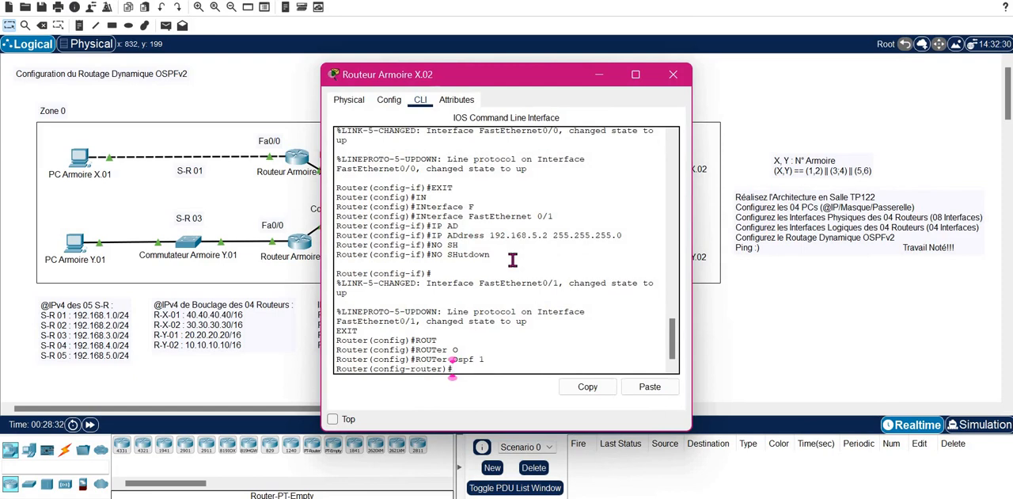
- Advertise network 192.168.2.0 with wildcard mask 0.0.0.255 in Area 0 on Routeur Armoire X.02
{"action": "type", "text": "NET"}
{"action": "key", "text": "Tab"}
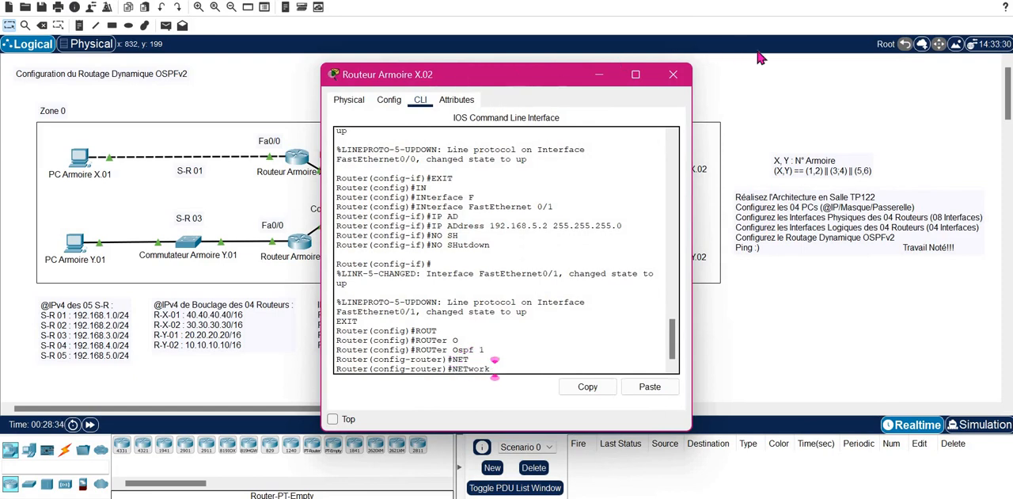
{"action": "left_click_drag", "start_coordinate": [501, 74], "coordinate": [758, 50]}
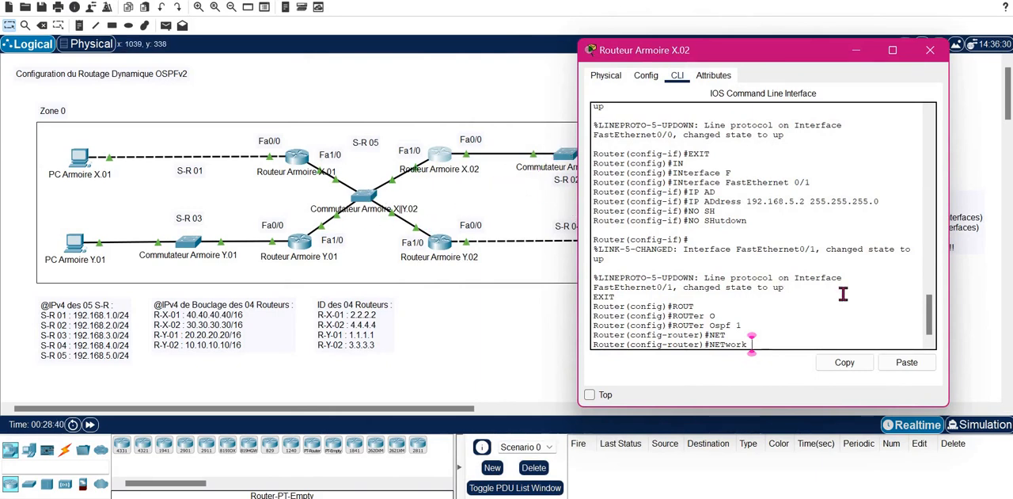
{"action": "type", "text": "192.168."}
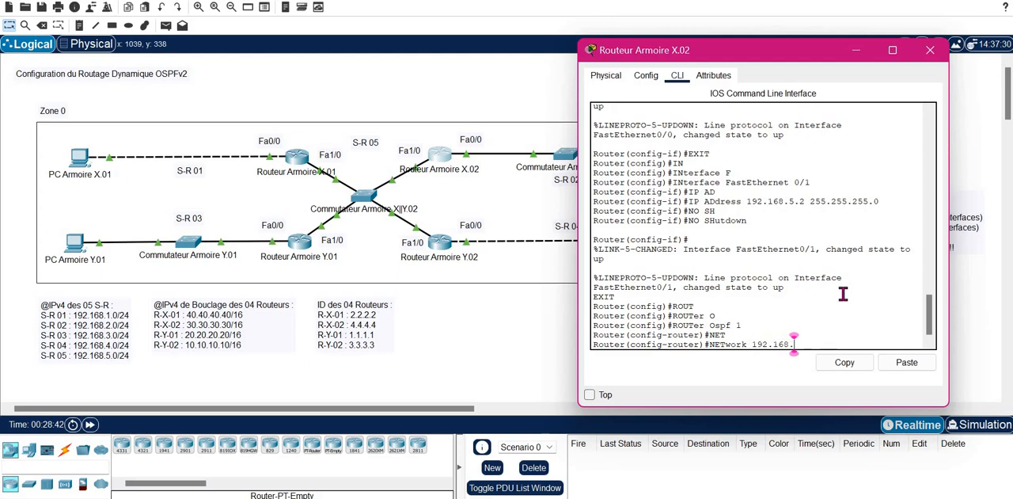
{"action": "type", "text": "2.0 0.0.0."}
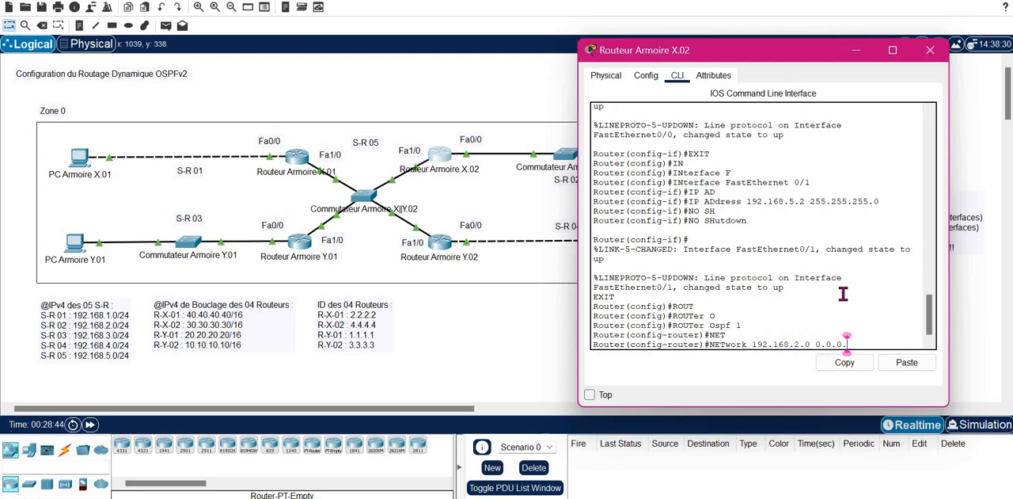
{"action": "type", "text": "255 A"}
{"action": "key", "text": "Tab"}
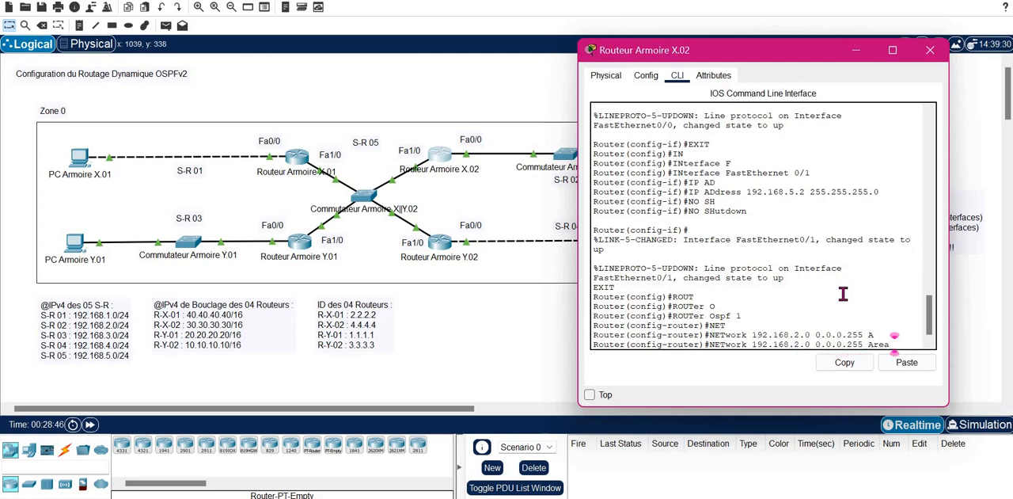
{"action": "key", "text": "Tab"}
{"action": "type", "text": "0"}
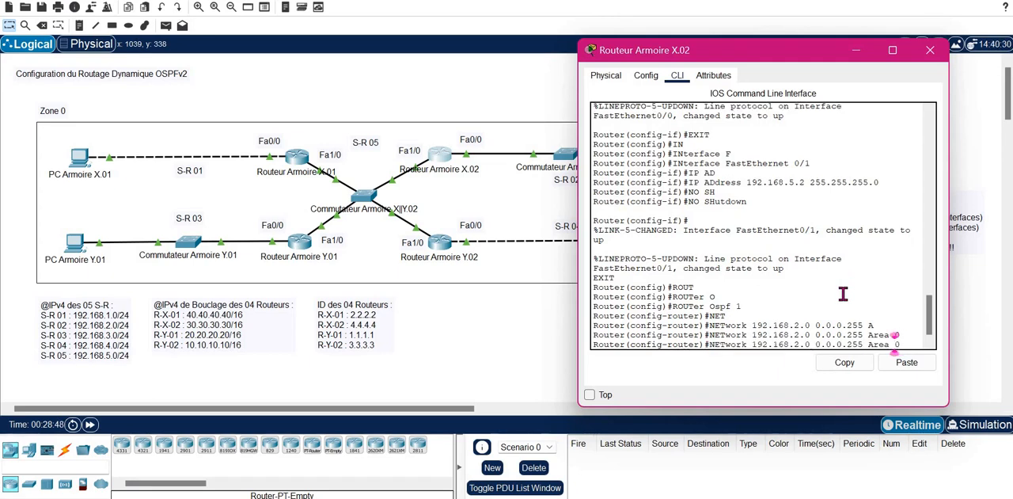
- Advertise network 192.168.5.0 with wildcard mask 0.0.0.255 in Area 0 on Routeur Armoire X.02 by editing the previous network command
{"action": "key", "text": "Left"}
{"action": "key", "text": "Left"}
{"action": "key", "text": "Left"}
{"action": "key", "text": "Left"}
{"action": "key", "text": "Left"}
{"action": "key", "text": "Left"}
{"action": "key", "text": "Left"}
{"action": "key", "text": "Left"}
{"action": "key", "text": "Left"}
{"action": "key", "text": "Left"}
{"action": "key", "text": "Left"}
{"action": "key", "text": "Left"}
{"action": "key", "text": "Left"}
{"action": "key", "text": "Left"}
{"action": "key", "text": "Left"}
{"action": "key", "text": "Left"}
{"action": "key", "text": "Left"}
{"action": "key", "text": "Left"}
{"action": "key", "text": "Left"}
{"action": "key", "text": "BackSpace"}
{"action": "type", "text": "5"}
{"action": "key", "text": "Return"}
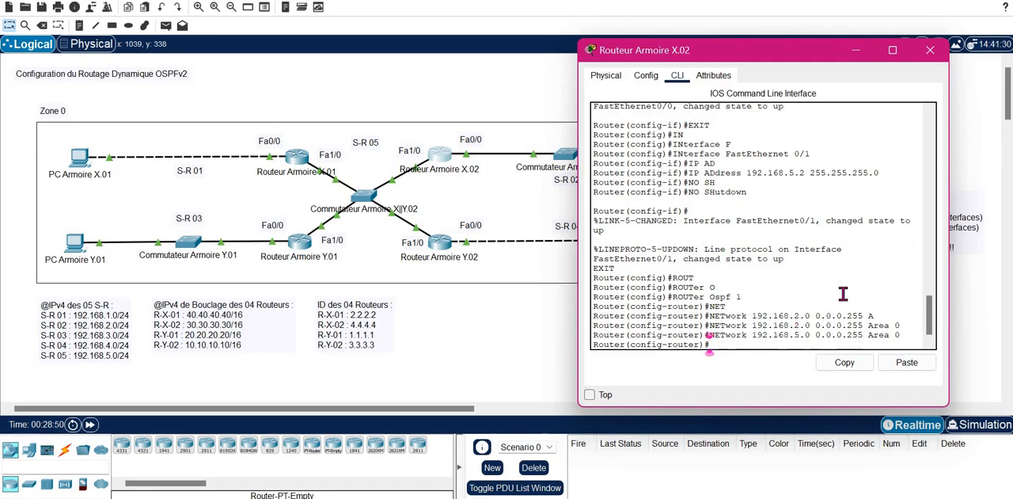
- Try to make interface 0/0 passive in the OSPF process of Routeur Armoire X.02 without a leading interface type
{"action": "type", "text": "FAS"}
{"action": "key", "text": "Tab"}
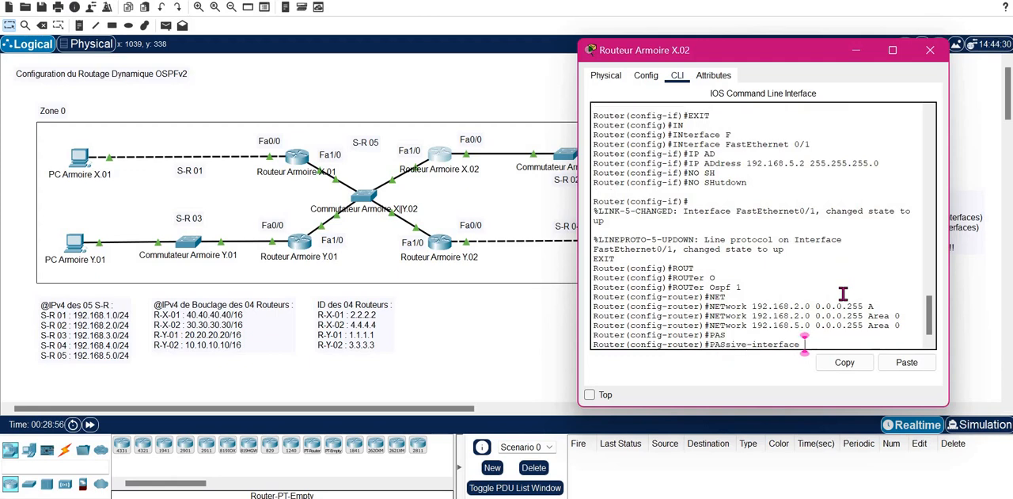
{"action": "type", "text": "0/0"}
{"action": "key", "text": "Return"}
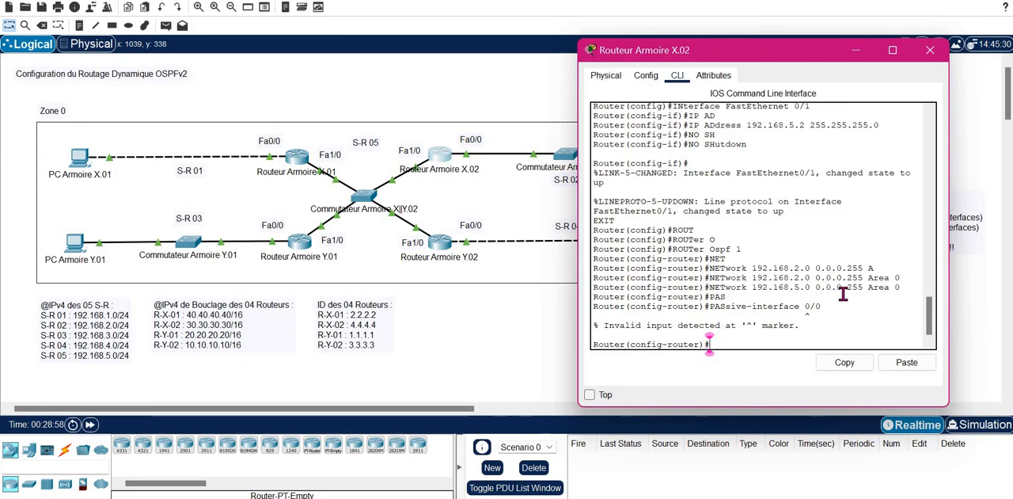
{"action": "key", "text": "Up"}
{"action": "key", "text": "Right"}
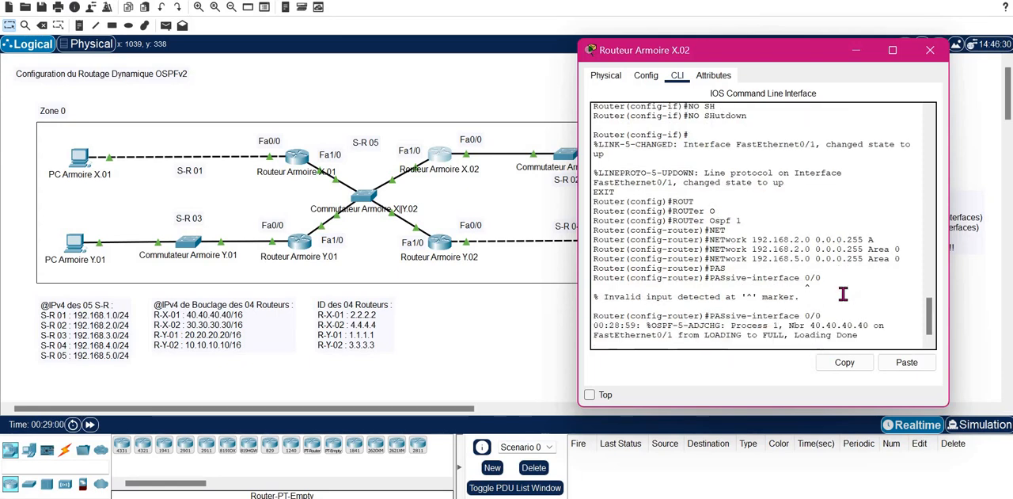
{"action": "type", "text": "FA"}
{"action": "key", "text": "Tab"}
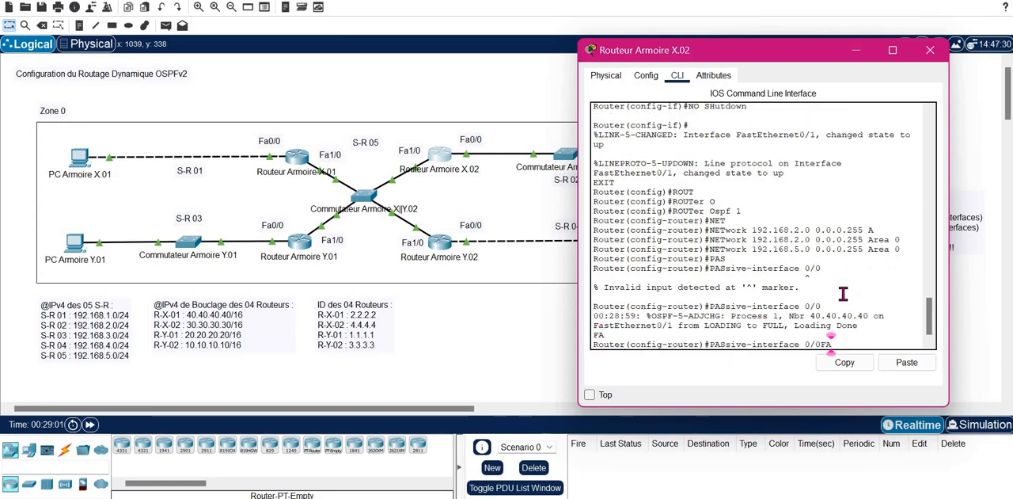
{"action": "key", "text": "Return"}
- Make FastEthernet 0/0 a passive interface in the OSPF process of Routeur Armoire X.02 and close the router's window
{"action": "key", "text": "Up"}
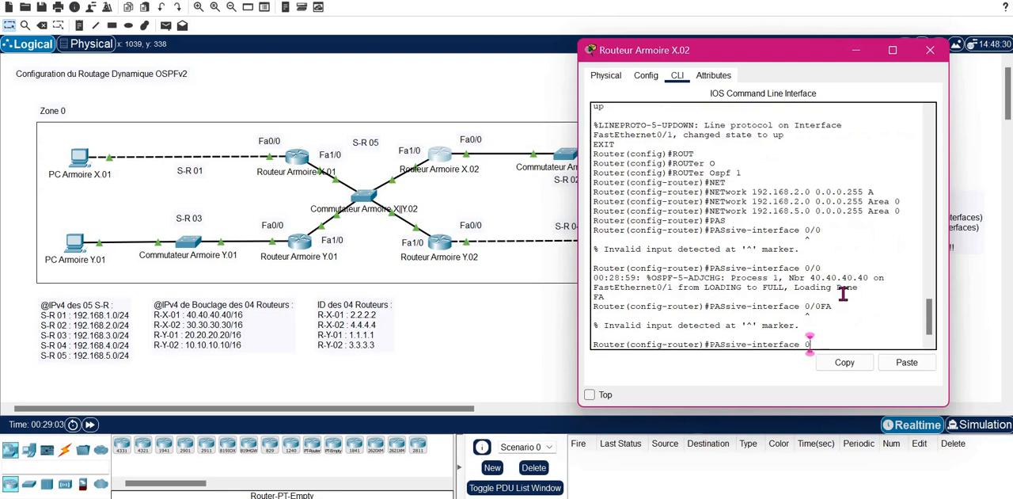
{"action": "key", "text": "BackSpace"}
{"action": "type", "text": "F"}
{"action": "key", "text": "Tab"}
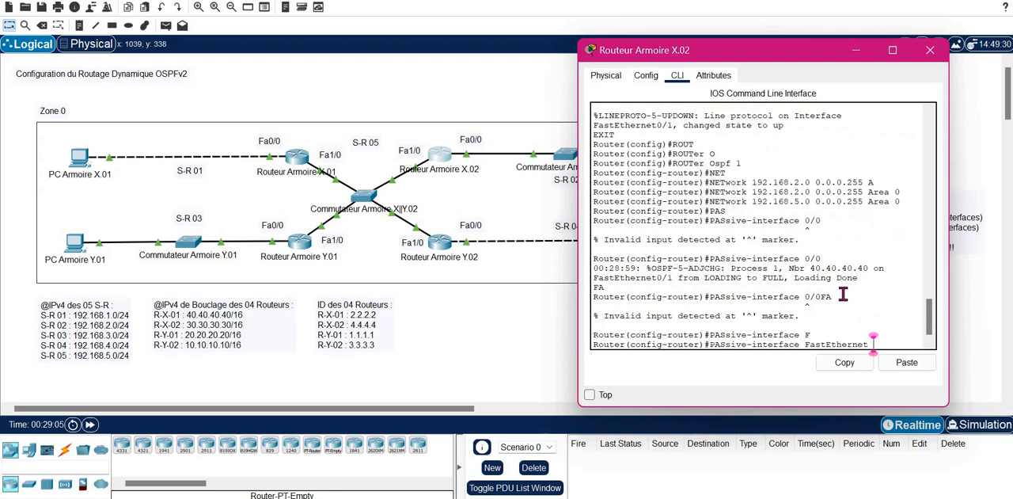
{"action": "type", "text": "0/0"}
{"action": "key", "text": "Return"}
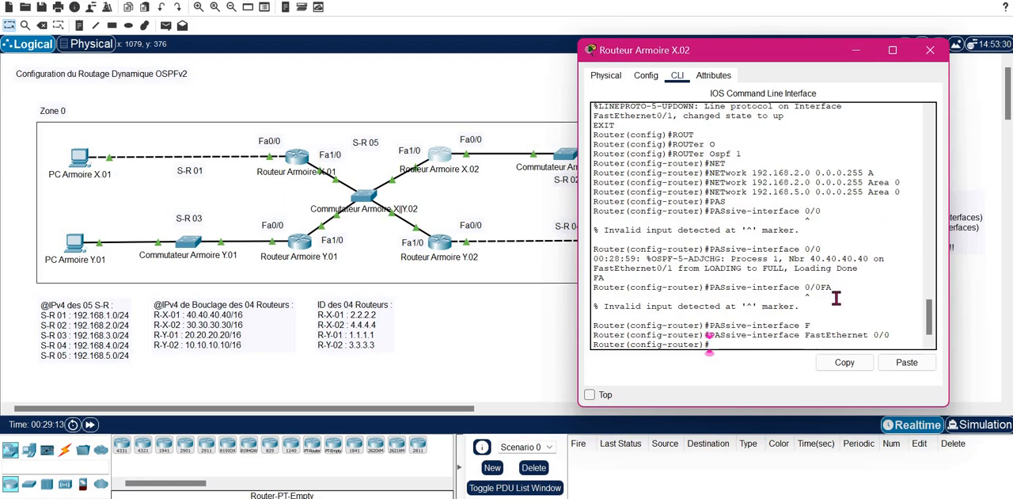
{"action": "key", "text": "Return"}
{"action": "key", "text": "Return"}
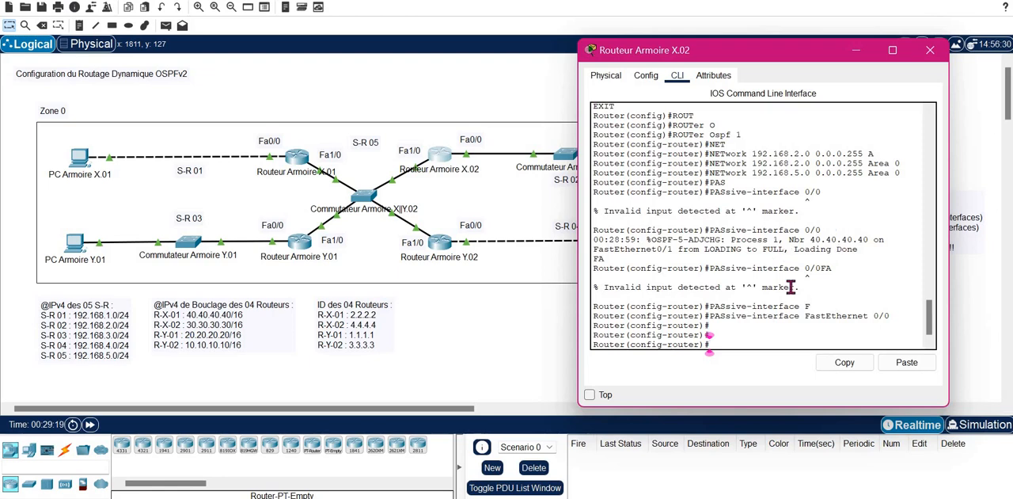
{"action": "left_click", "coordinate": [930, 50]}
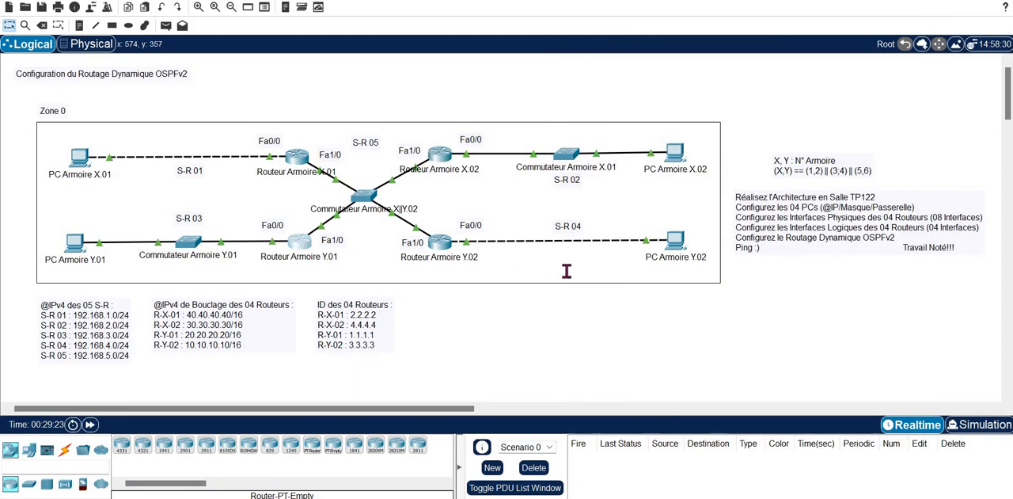
- Open the command line of Routeur Armoire Y.01 and enter OSPF router configuration for process 1
{"action": "left_click", "coordinate": [565, 272]}
{"action": "key", "text": "Return"}
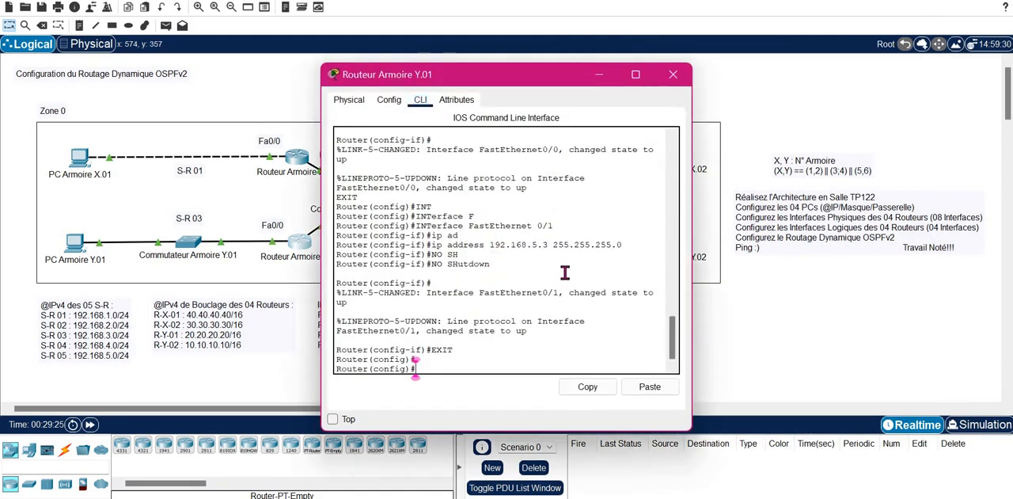
{"action": "type", "text": "ROUTER"}
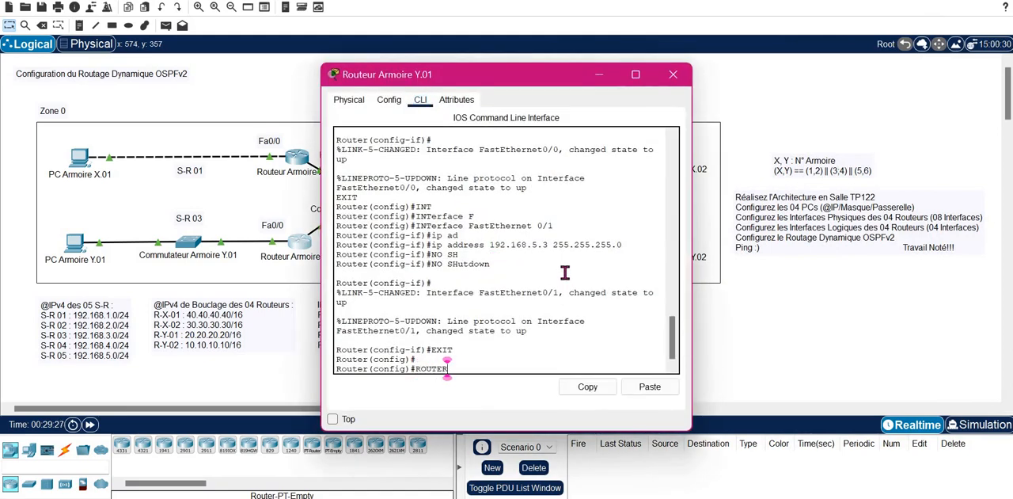
{"action": "type", "text": " OS"}
{"action": "key", "text": "Tab"}
{"action": "type", "text": "1"}
{"action": "key", "text": "Return"}
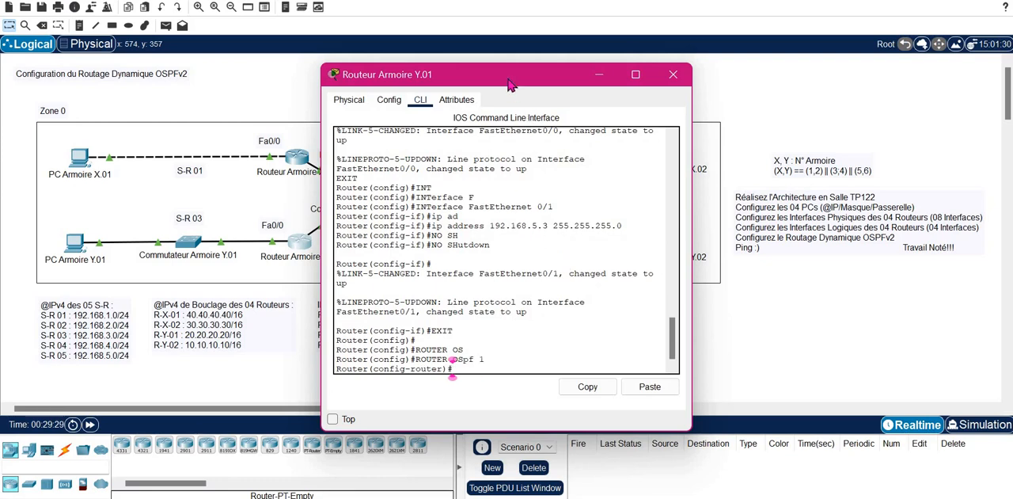
- Advertise network 192.168.3.0 with wildcard mask 0.0.0.255 in Area 0 on Routeur Armoire Y.01
{"action": "left_click_drag", "start_coordinate": [510, 84], "coordinate": [752, 61]}
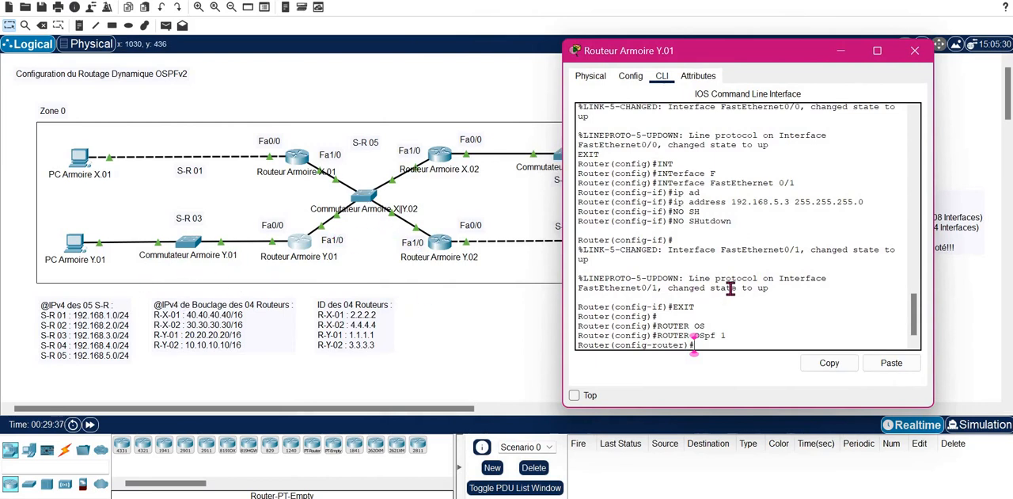
{"action": "type", "text": "NE"}
{"action": "key", "text": "Tab"}
{"action": "type", "text": "T"}
{"action": "key", "text": "Tab"}
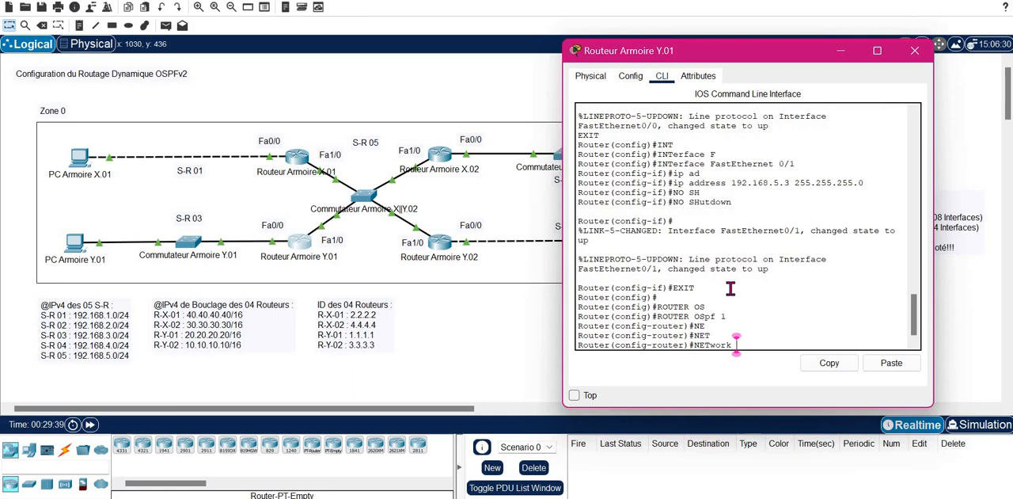
{"action": "type", "text": "192.168.3.0 0."}
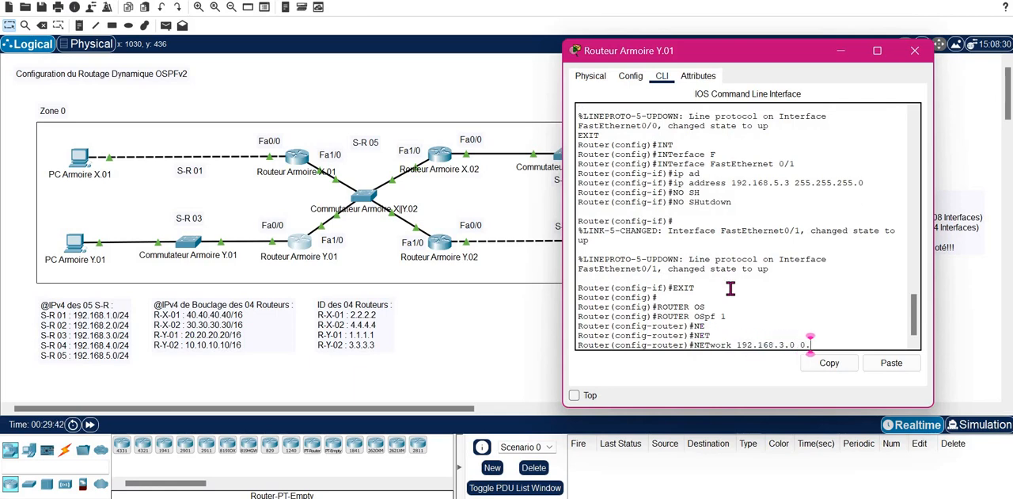
{"action": "type", "text": "0.0.255 A"}
{"action": "key", "text": "Tab"}
{"action": "type", "text": "0"}
{"action": "key", "text": "Return"}
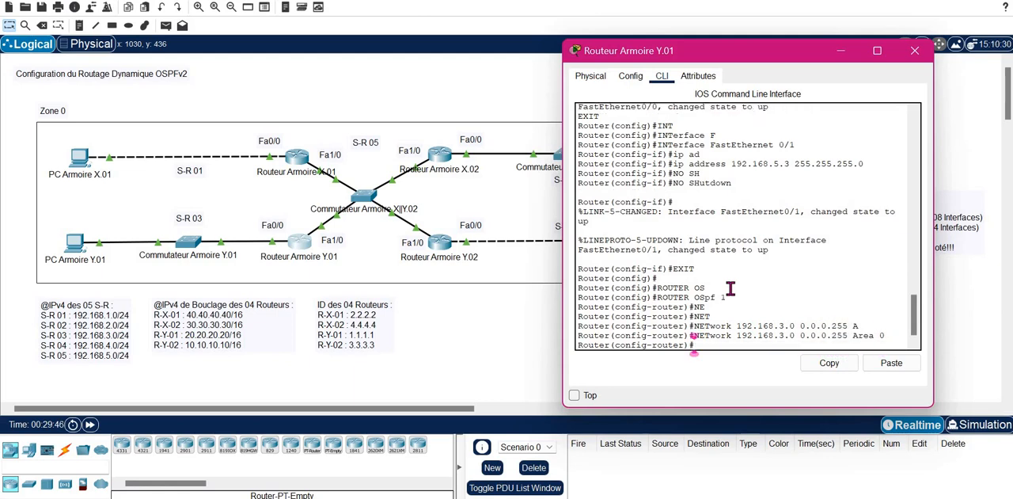
- Advertise network 192.168.5.0 with wildcard mask 0.0.0.255 in Area 0 on Routeur Armoire Y.01 by editing the previous network command
{"action": "key", "text": "Up"}
{"action": "key", "text": "Left"}
{"action": "key", "text": "Left"}
{"action": "key", "text": "Left"}
{"action": "key", "text": "Left"}
{"action": "key", "text": "Left"}
{"action": "key", "text": "Left"}
{"action": "key", "text": "Left"}
{"action": "key", "text": "Left"}
{"action": "key", "text": "Left"}
{"action": "key", "text": "Left"}
{"action": "key", "text": "Left"}
{"action": "key", "text": "Left"}
{"action": "key", "text": "Left"}
{"action": "key", "text": "Left"}
{"action": "key", "text": "Left"}
{"action": "key", "text": "Left"}
{"action": "key", "text": "Left"}
{"action": "key", "text": "Left"}
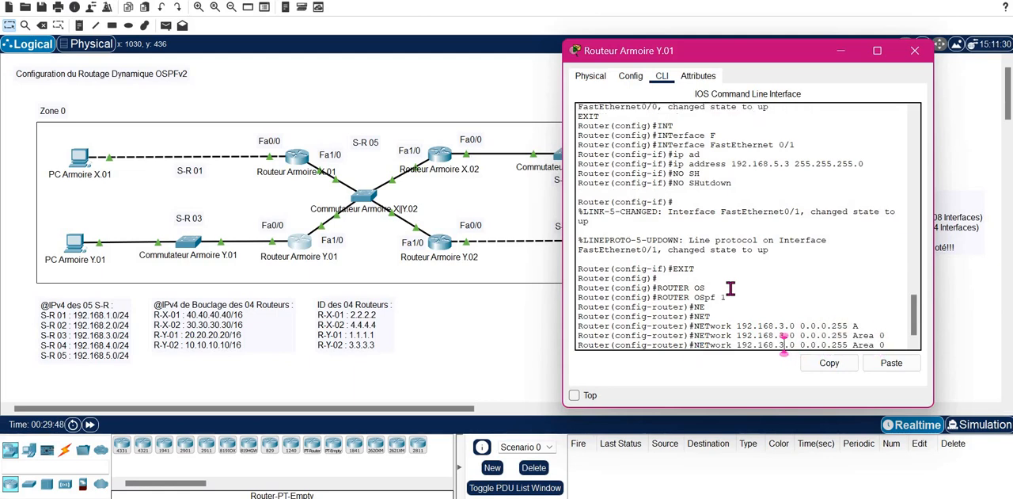
{"action": "key", "text": "BackSpace"}
{"action": "type", "text": "5"}
{"action": "key", "text": "Return"}
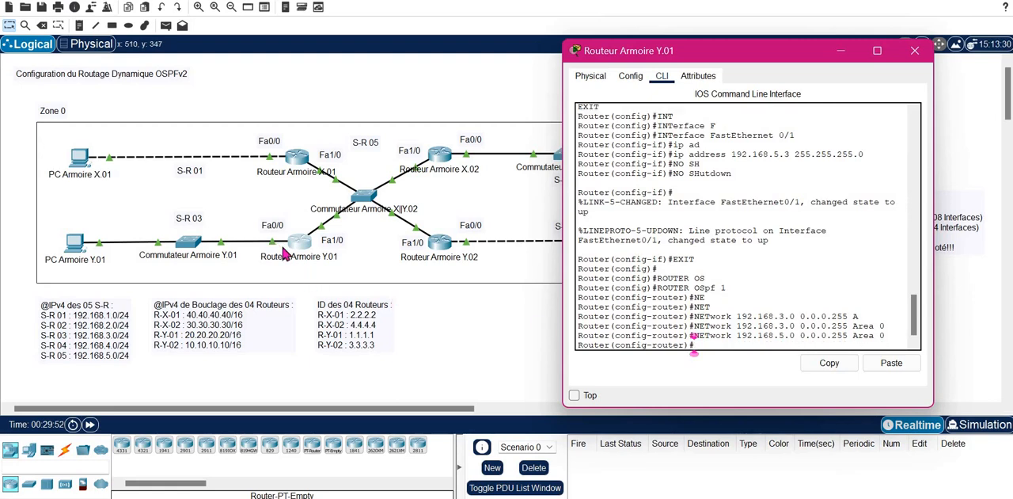
- Make FastEthernet 0/0 a passive interface in the OSPF process of Routeur Armoire Y.01 and close the router's window
{"action": "type", "text": "PAS"}
{"action": "key", "text": "Tab"}
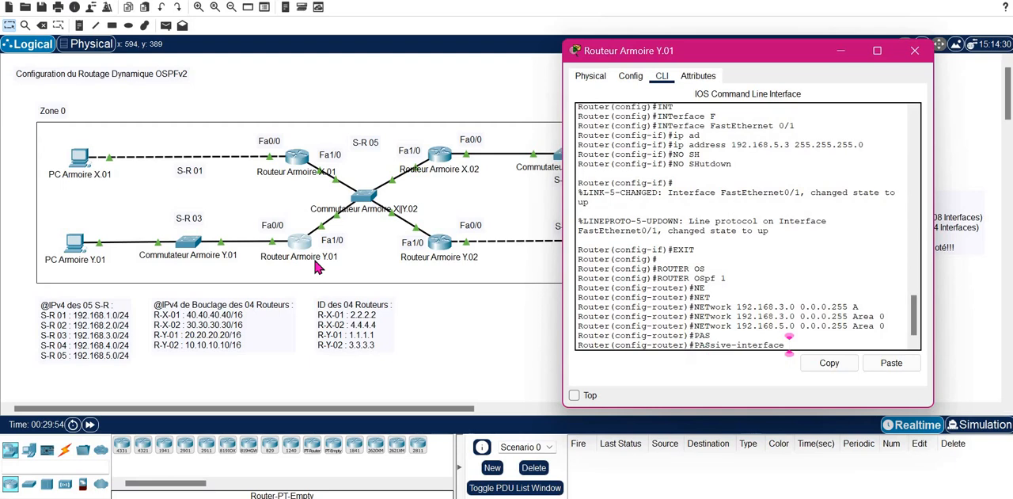
{"action": "type", "text": "F"}
{"action": "key", "text": "Tab"}
{"action": "type", "text": "0/0"}
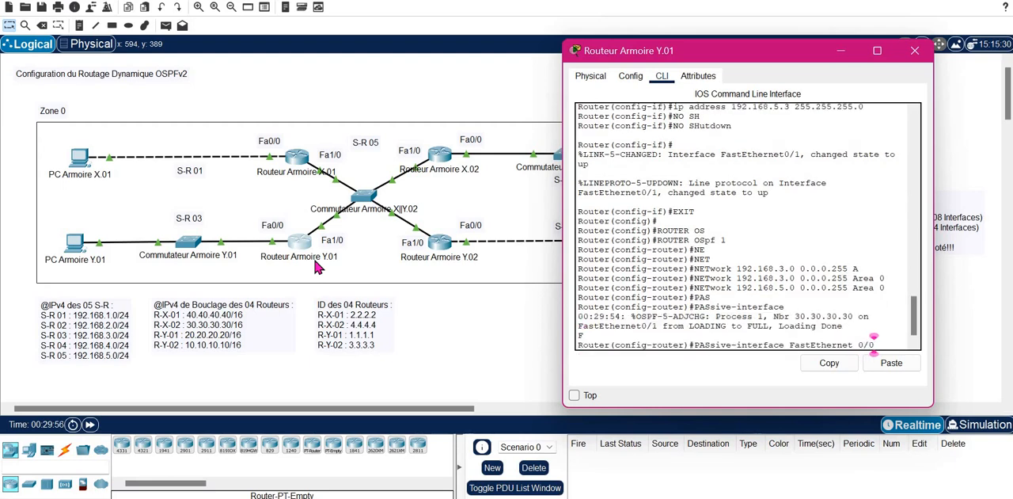
{"action": "key", "text": "Return"}
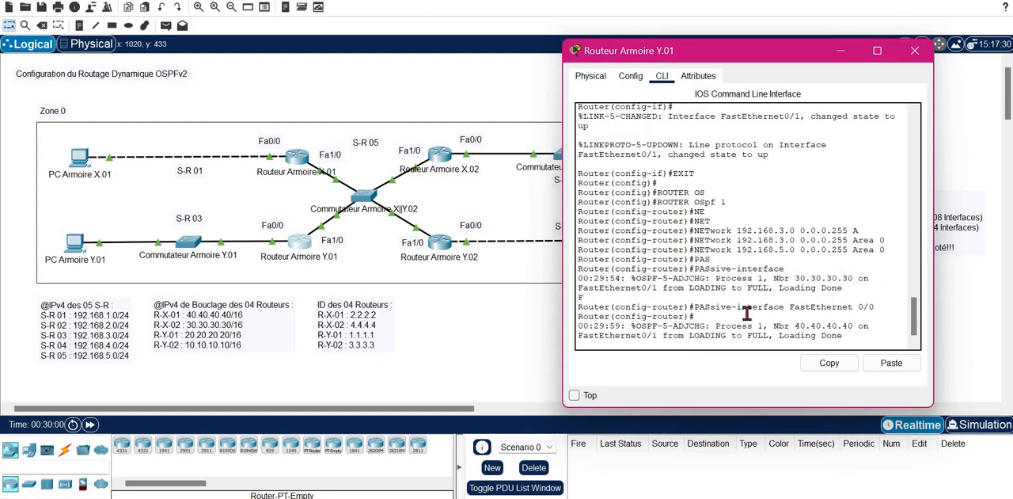
{"action": "left_click", "coordinate": [914, 55]}
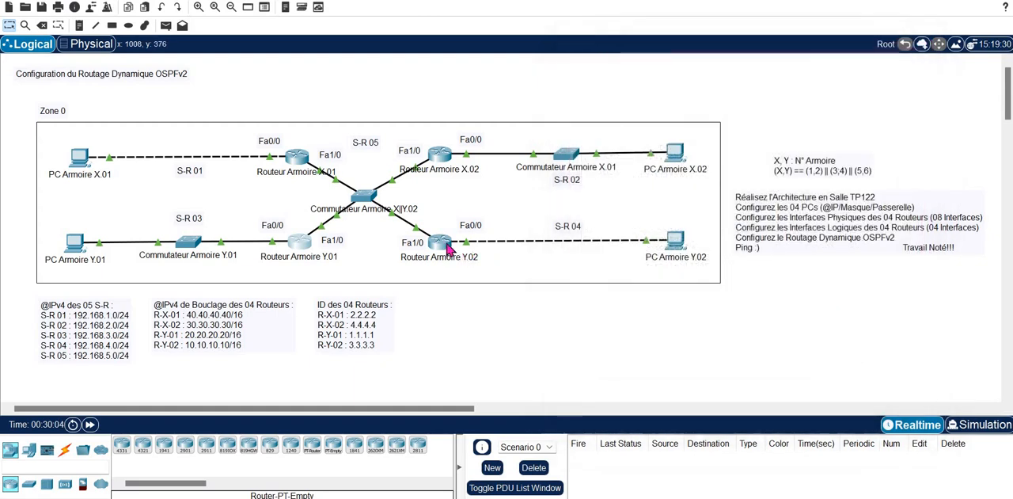
- Open the command line of Routeur Armoire Y.02 and enter OSPF router configuration for process 1
{"action": "left_click", "coordinate": [615, 272]}
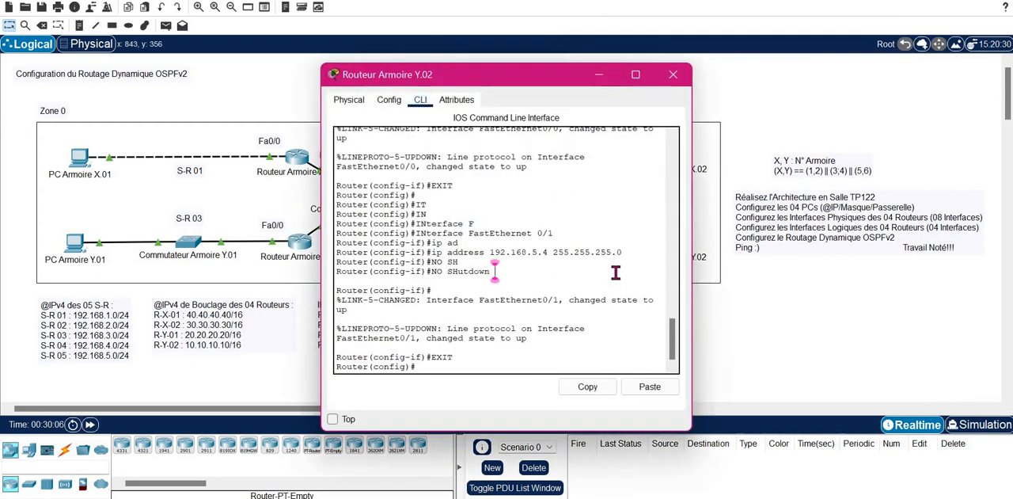
{"action": "key", "text": "Return"}
{"action": "type", "text": "ROUTER O"}
{"action": "key", "text": "Tab"}
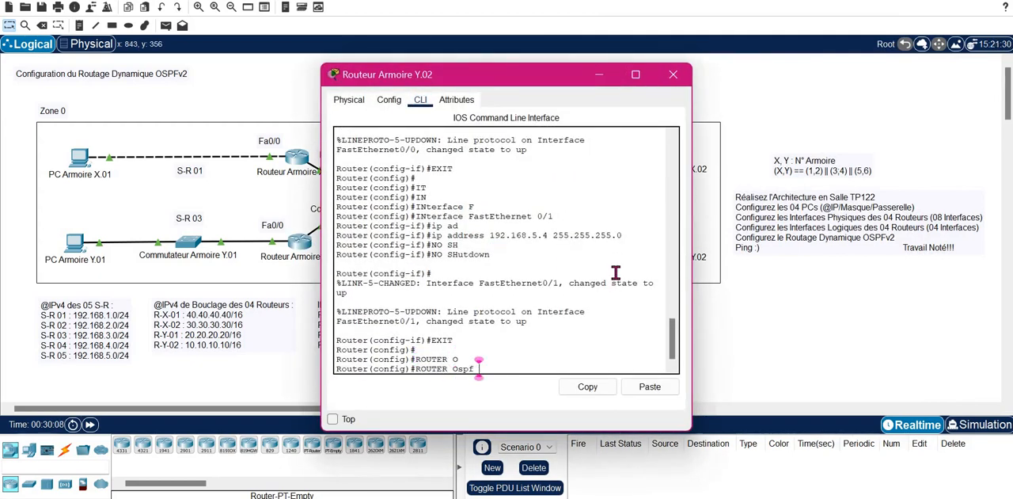
{"action": "type", "text": "1"}
{"action": "key", "text": "Return"}
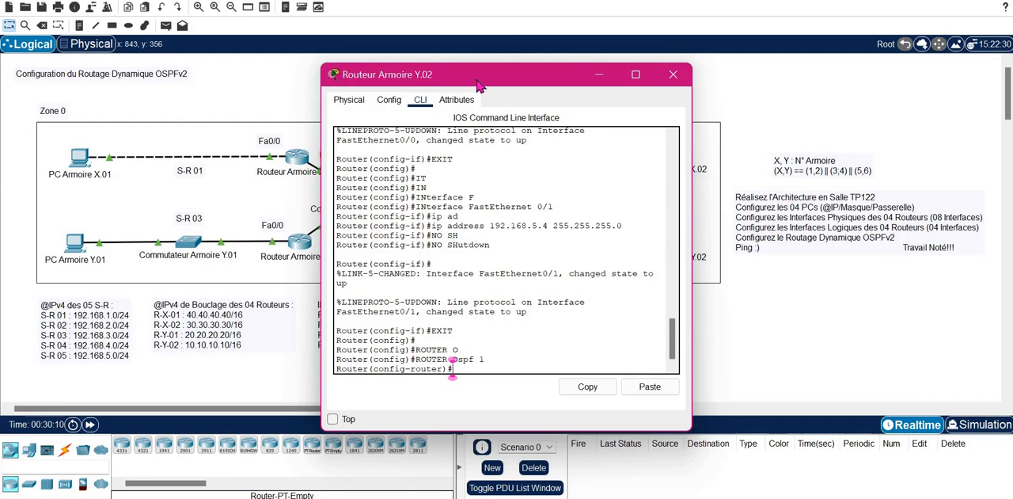
- Move the router window clear of the topology and advertise network 192.168.4.0 with wildcard mask 0.0.0.255 in Area 0 on Routeur Armoire Y.02
{"action": "left_click_drag", "start_coordinate": [633, 73], "coordinate": [779, 64]}
{"action": "left_click_drag", "start_coordinate": [723, 79], "coordinate": [860, 83]}
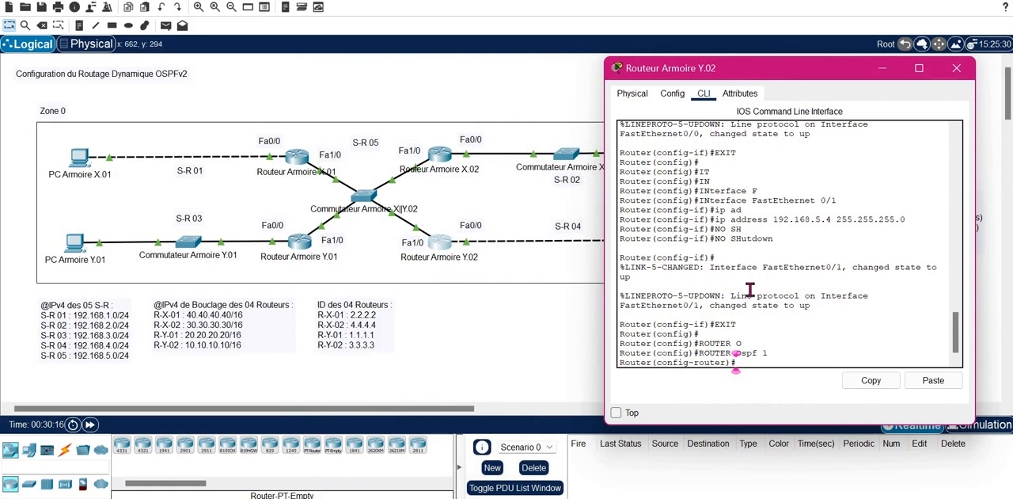
{"action": "type", "text": "NET"}
{"action": "key", "text": "Tab"}
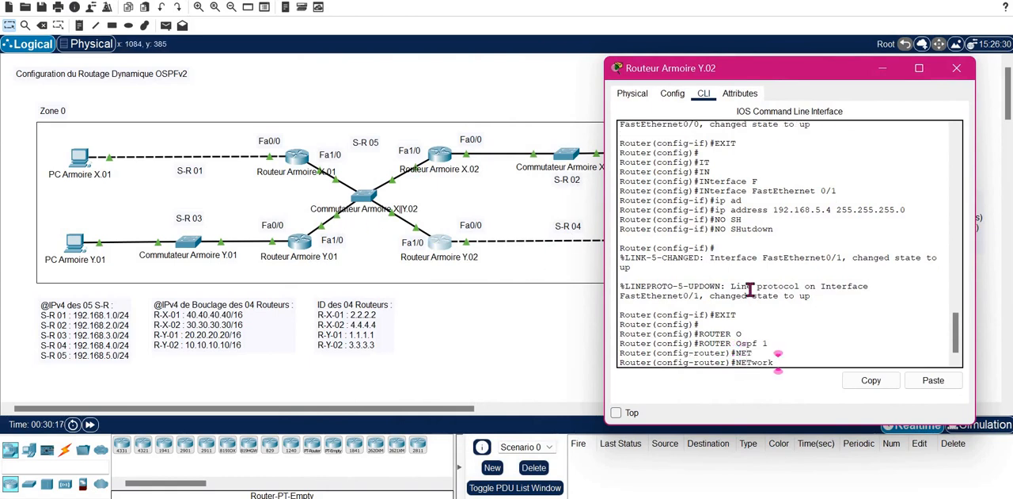
{"action": "type", "text": "192.168.4"}
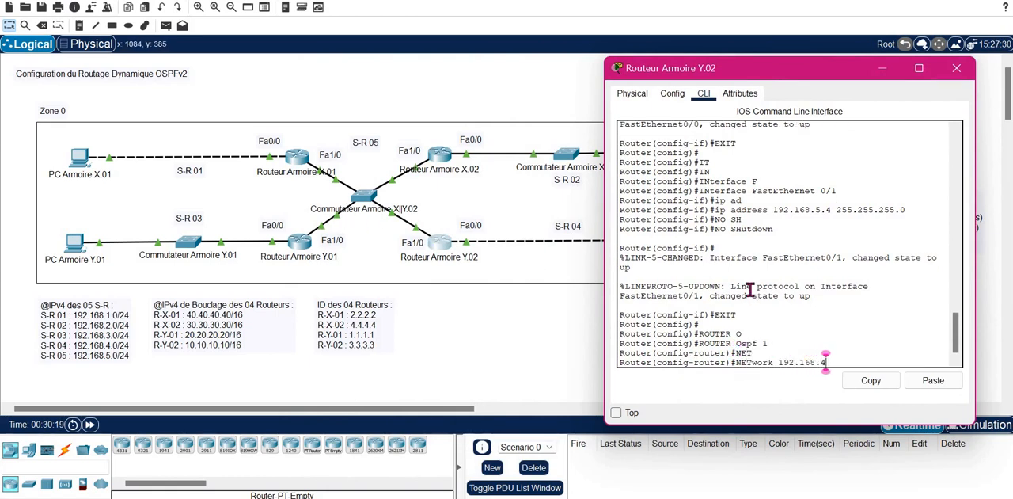
{"action": "type", "text": ".0 0.0.0.255 "}
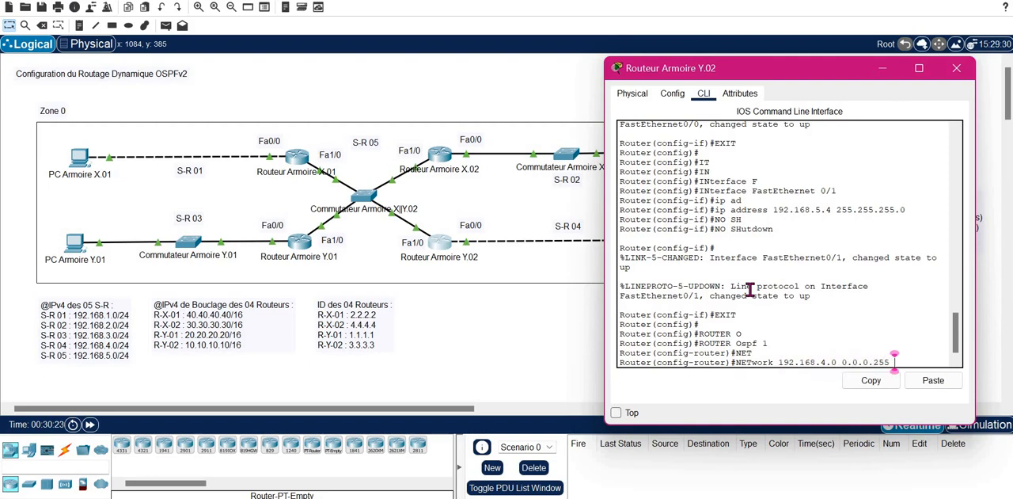
{"action": "type", "text": "A"}
{"action": "key", "text": "Tab"}
{"action": "type", "text": "0"}
{"action": "key", "text": "Return"}
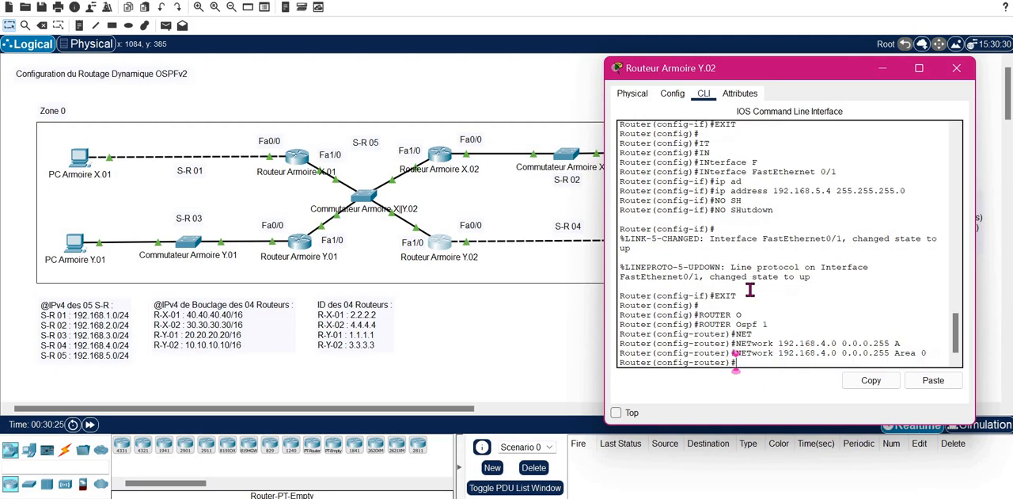
- Advertise network 192.168.5.0 with wildcard mask 0.0.0.255 in Area 0 on Routeur Armoire Y.02 by editing the previous network command
{"action": "key", "text": "Up"}
{"action": "key", "text": "Left"}
{"action": "key", "text": "Left"}
{"action": "key", "text": "Left"}
{"action": "key", "text": "Left"}
{"action": "key", "text": "Left"}
{"action": "key", "text": "Left"}
{"action": "key", "text": "Left"}
{"action": "key", "text": "Left"}
{"action": "key", "text": "Left"}
{"action": "key", "text": "Left"}
{"action": "key", "text": "Left"}
{"action": "key", "text": "Left"}
{"action": "key", "text": "Left"}
{"action": "key", "text": "Left"}
{"action": "key", "text": "Left"}
{"action": "key", "text": "Left"}
{"action": "key", "text": "Left"}
{"action": "key", "text": "Left"}
{"action": "key", "text": "Left"}
{"action": "key", "text": "BackSpace"}
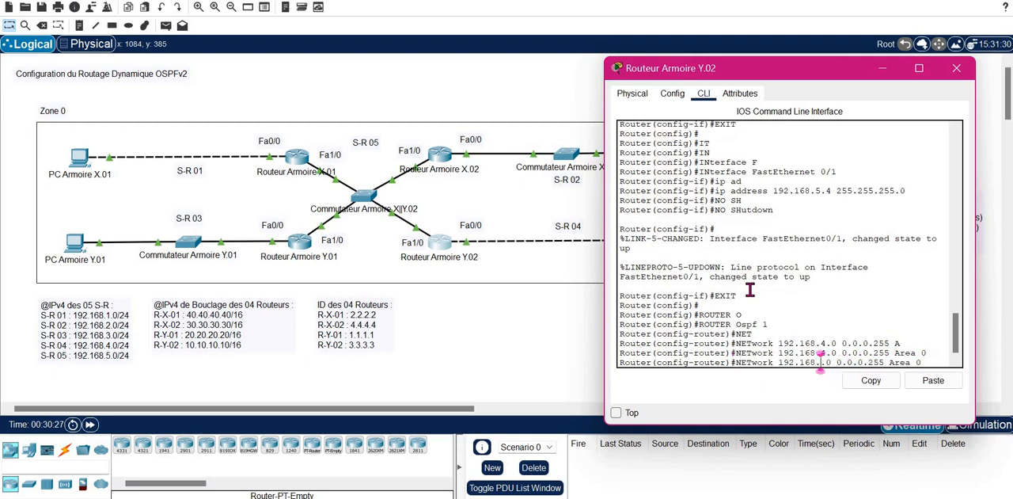
{"action": "type", "text": "5"}
{"action": "key", "text": "Return"}
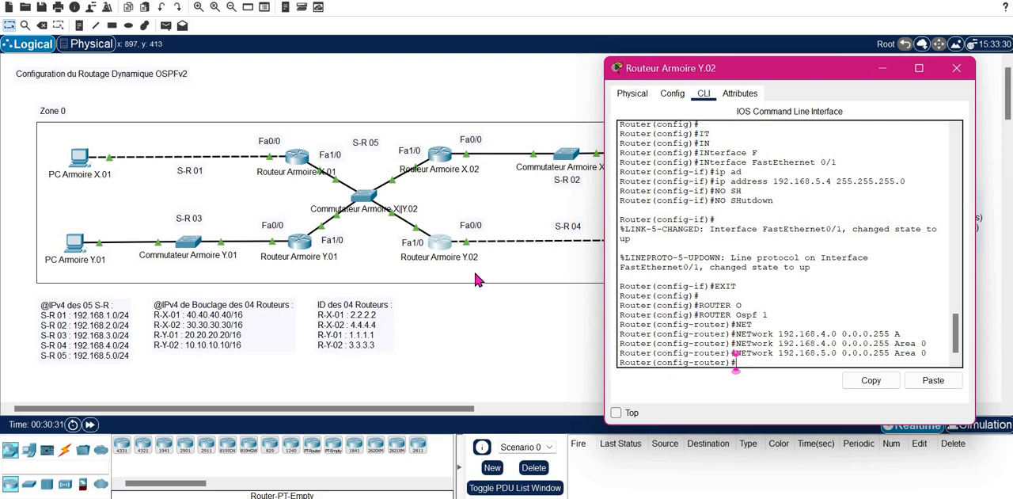
- Make FastEthernet 0/0 a passive interface in the OSPF process of Routeur Armoire Y.02
{"action": "type", "text": "PAS"}
{"action": "key", "text": "Tab"}
{"action": "type", "text": "F"}
{"action": "key", "text": "Tab"}
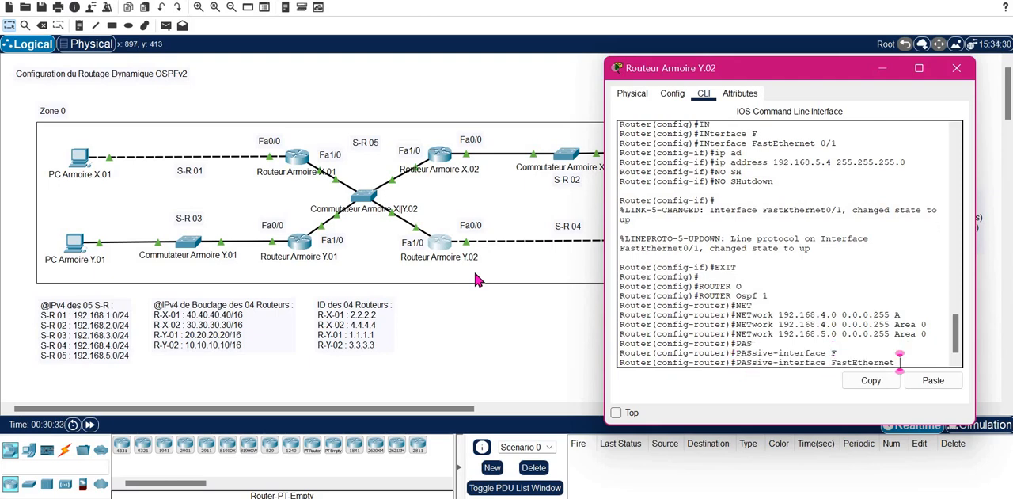
{"action": "type", "text": "0/0"}
{"action": "key", "text": "Return"}
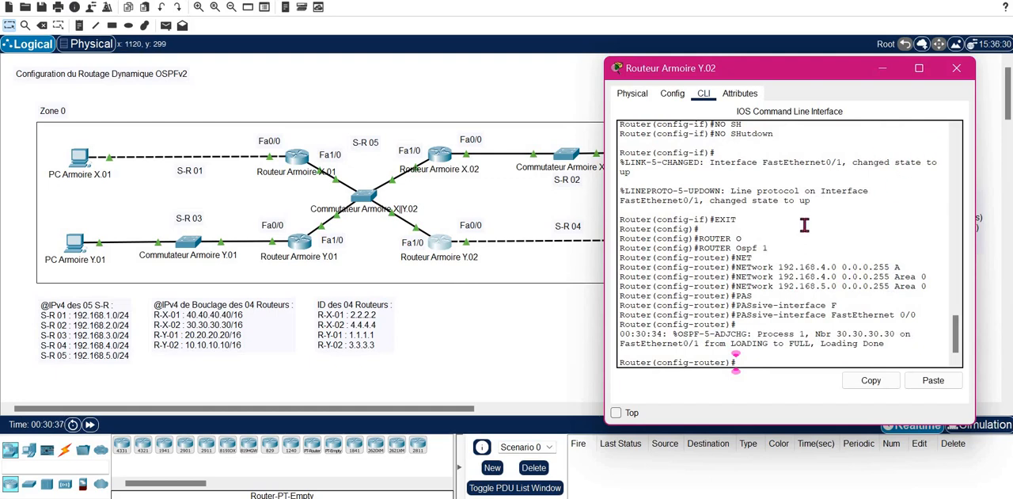
- Exit the OSPF and global configuration modes on Routeur Armoire Y.02 and close the router's window
{"action": "type", "text": "EXIT"}
{"action": "key", "text": "Return"}
{"action": "key", "text": "Return"}
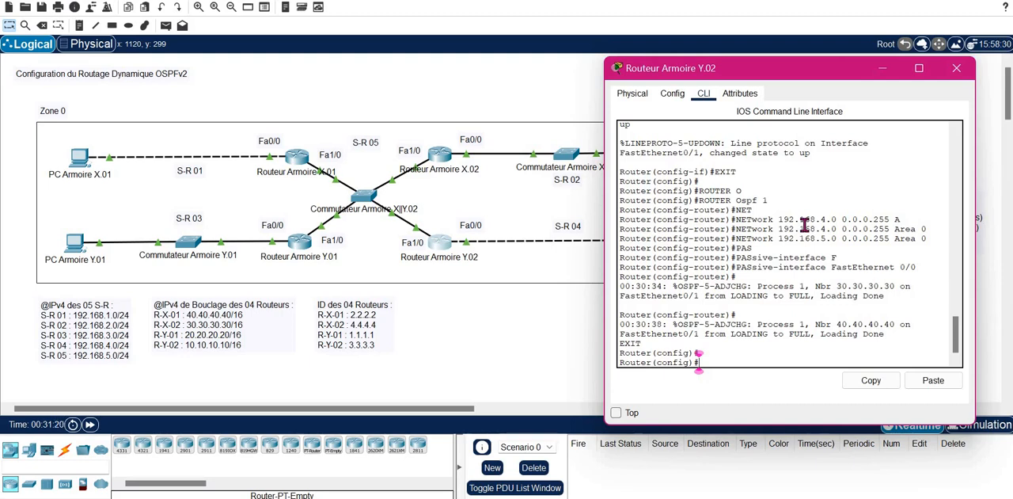
{"action": "type", "text": "EXIT"}
{"action": "key", "text": "Return"}
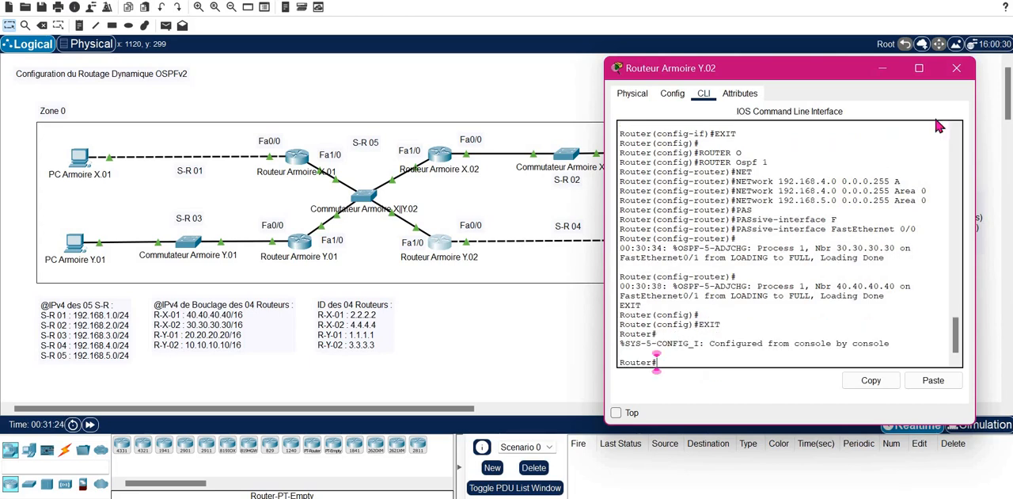
{"action": "left_click", "coordinate": [957, 69]}
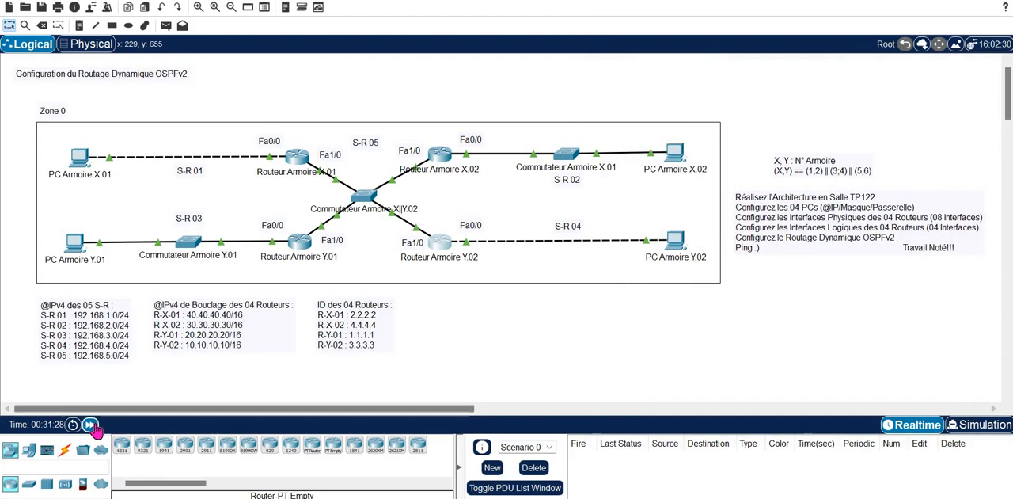
- Fast-forward the simulation time and return the command line of Routeur Armoire X.01 to privileged EXEC mode
{"action": "left_click", "coordinate": [91, 425]}
{"action": "left_click", "coordinate": [298, 155]}
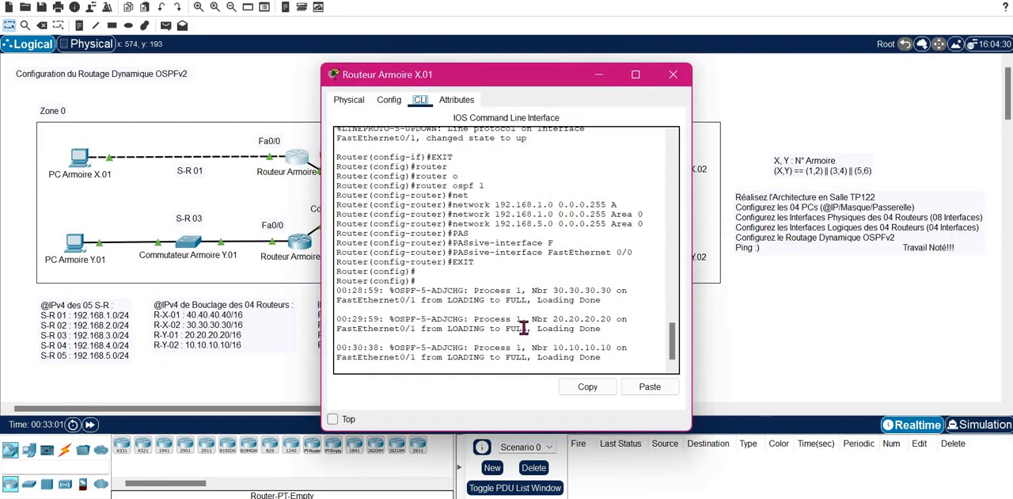
{"action": "key", "text": "Return"}
{"action": "key", "text": "Return"}
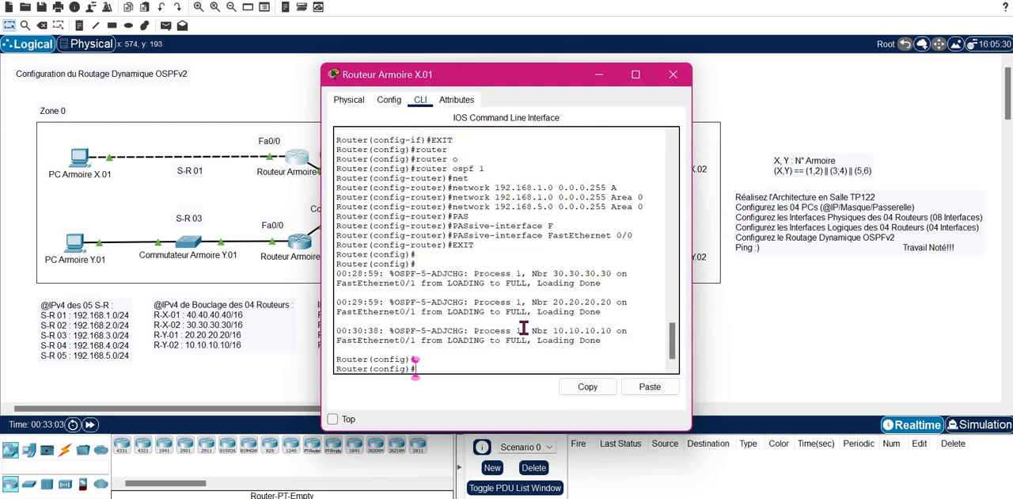
{"action": "type", "text": "EXIT"}
{"action": "key", "text": "Return"}
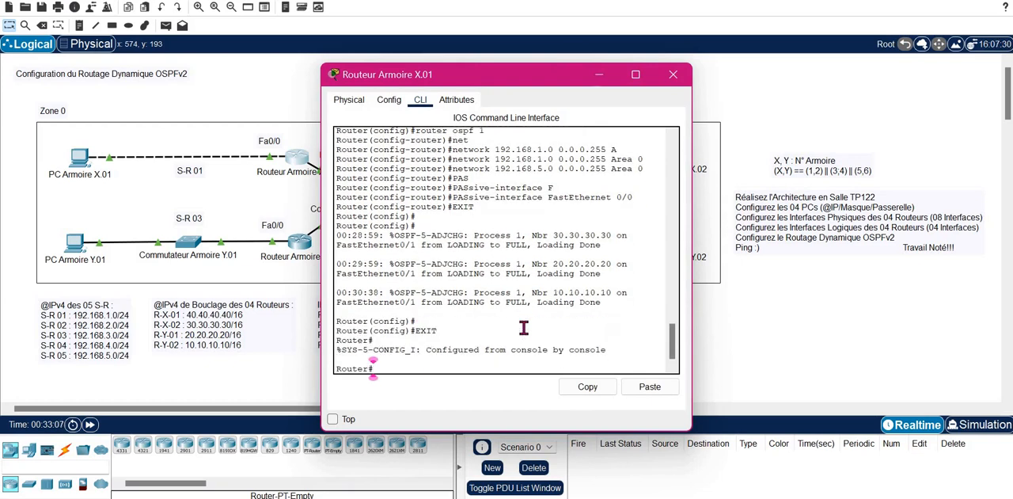
{"action": "type", "text": "ROU"}
{"action": "key", "text": "Tab"}
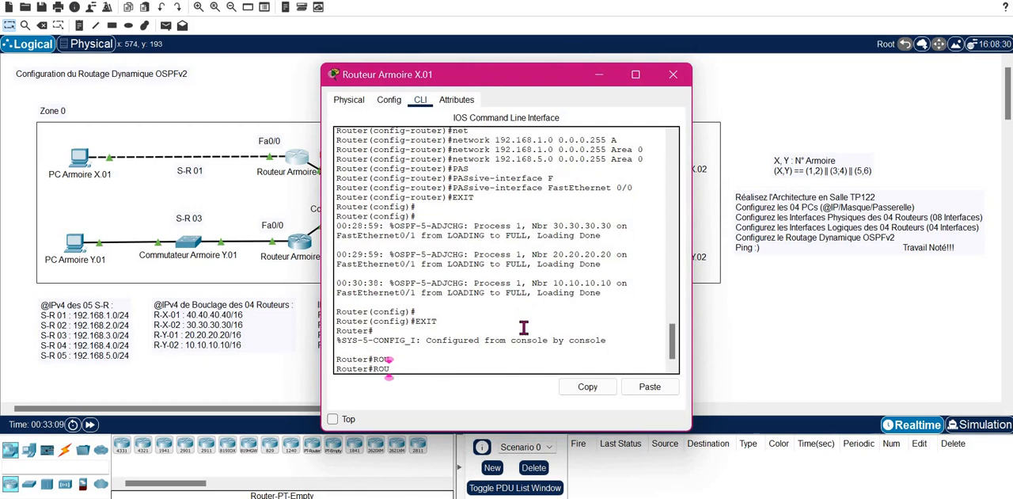
{"action": "key", "text": "BackSpace"}
{"action": "key", "text": "BackSpace"}
{"action": "key", "text": "BackSpace"}
- Show the OSPF neighbor table of Routeur Armoire X.01 and widen the window so each neighbor entry fits on one line
{"action": "type", "text": "SH"}
{"action": "key", "text": "Tab"}
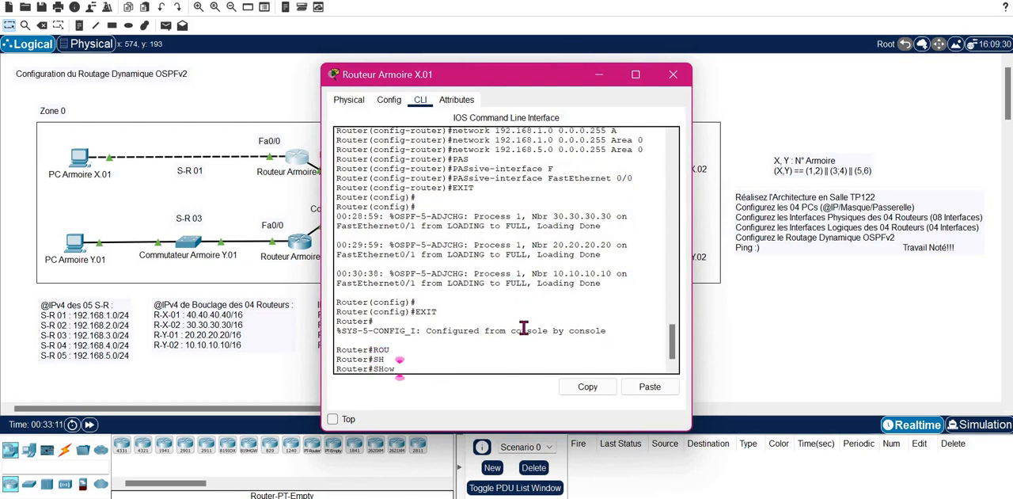
{"action": "type", "text": "IP"}
{"action": "key", "text": "Tab"}
{"action": "type", "text": "O"}
{"action": "key", "text": "Tab"}
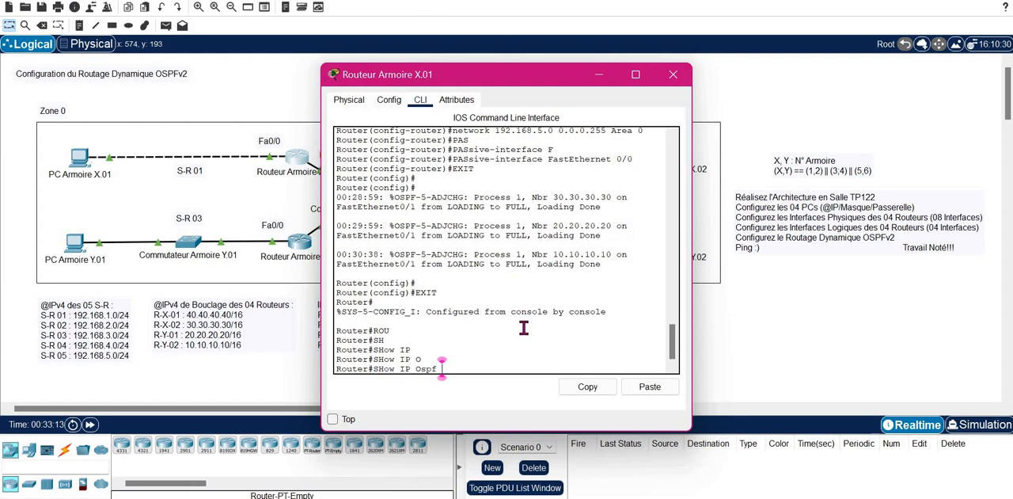
{"action": "type", "text": "N"}
{"action": "key", "text": "Tab"}
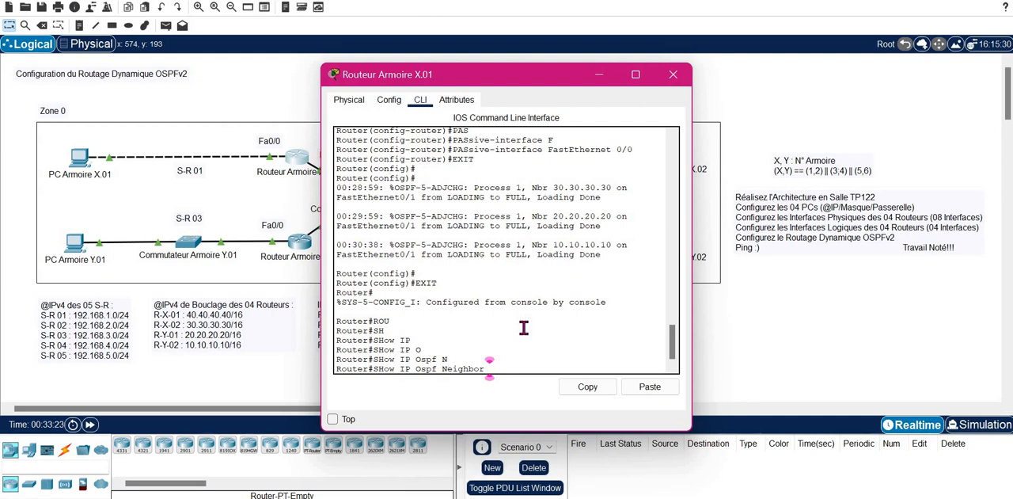
{"action": "key", "text": "Return"}
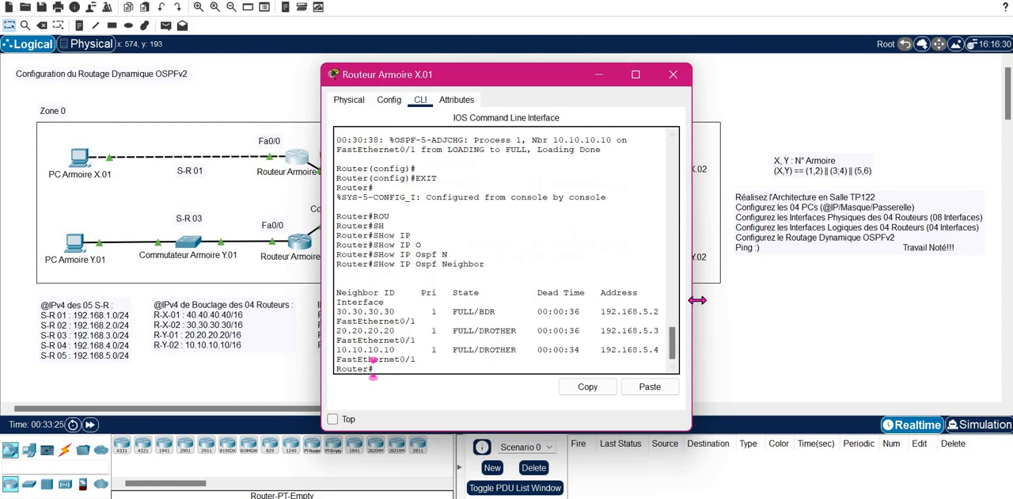
{"action": "left_click_drag", "start_coordinate": [697, 300], "coordinate": [899, 269]}
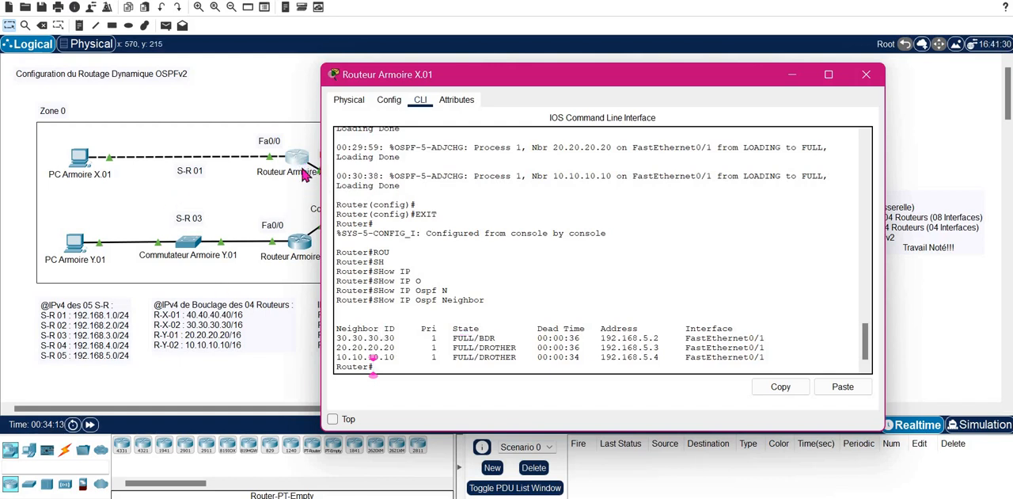
- Show the OSPF neighbor table of Routeur Armoire Y.02 in a window wide enough for one entry per line, and close it after review
{"action": "left_click", "coordinate": [865, 76]}
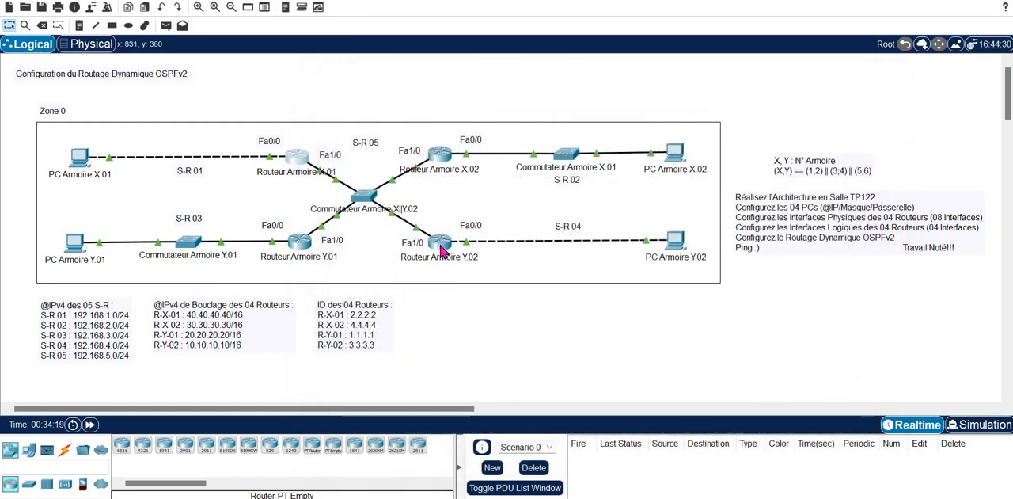
{"action": "left_click", "coordinate": [441, 247]}
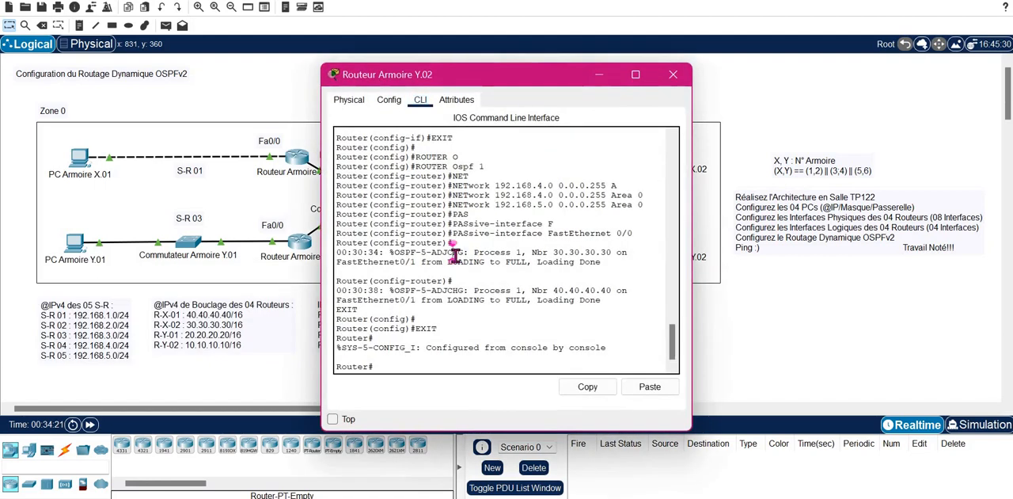
{"action": "type", "text": "SH"}
{"action": "key", "text": "Tab"}
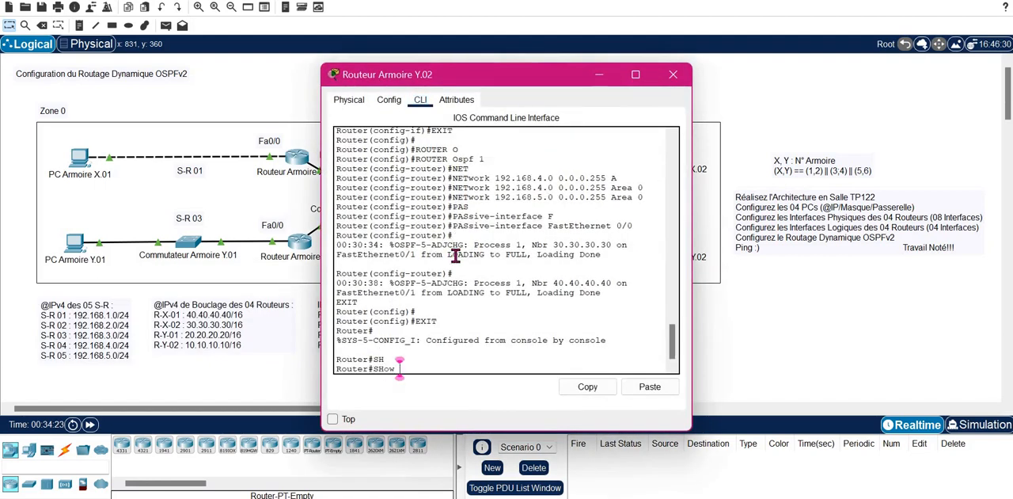
{"action": "type", "text": "IP"}
{"action": "key", "text": "Tab"}
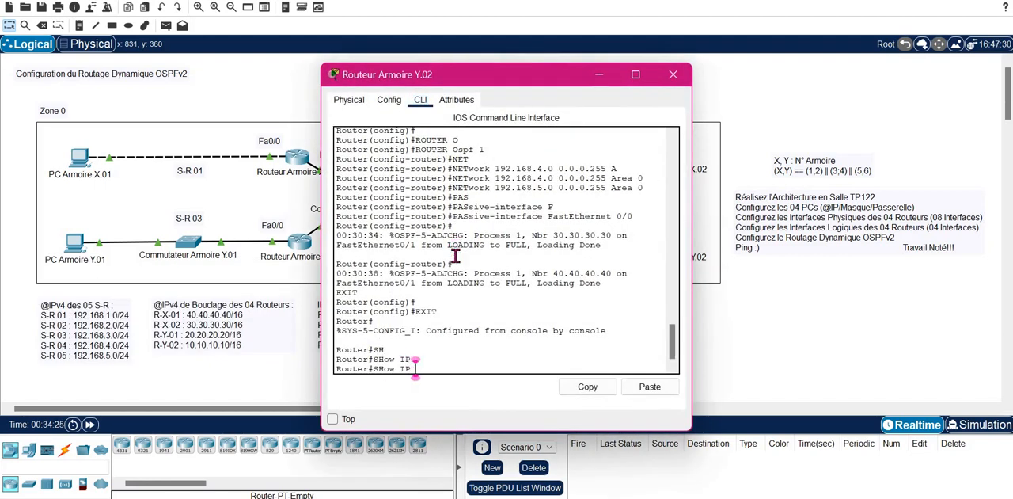
{"action": "type", "text": "OS"}
{"action": "key", "text": "Tab"}
{"action": "type", "text": "N"}
{"action": "key", "text": "Tab"}
{"action": "key", "text": "Return"}
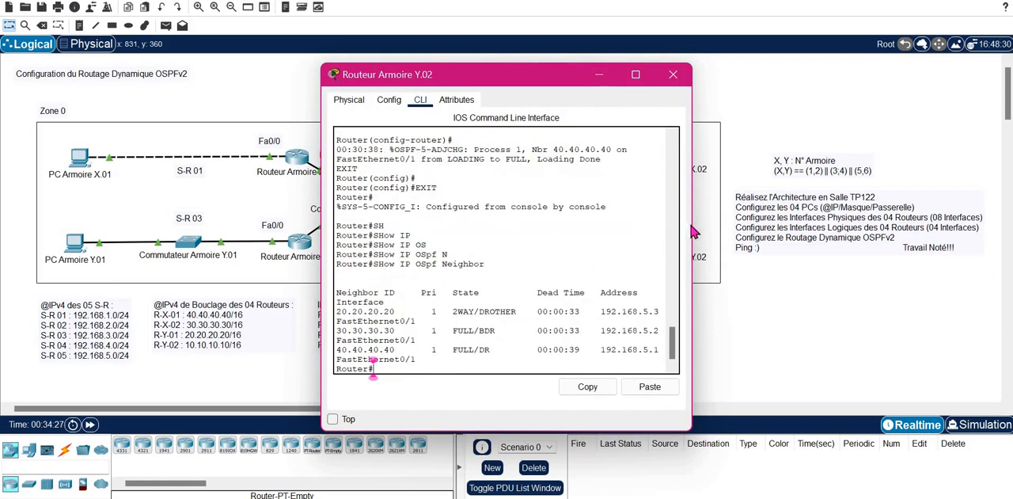
{"action": "left_click_drag", "start_coordinate": [691, 231], "coordinate": [876, 180]}
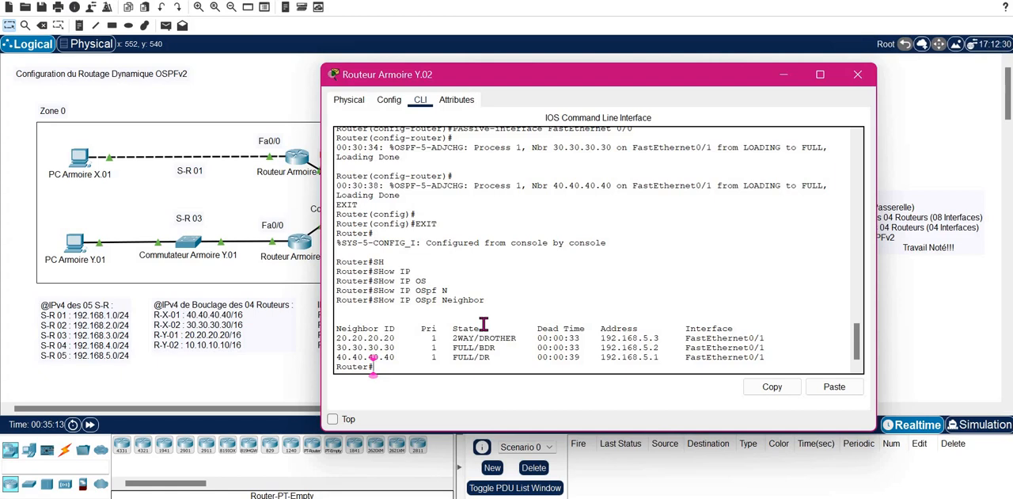
{"action": "left_click", "coordinate": [858, 75]}
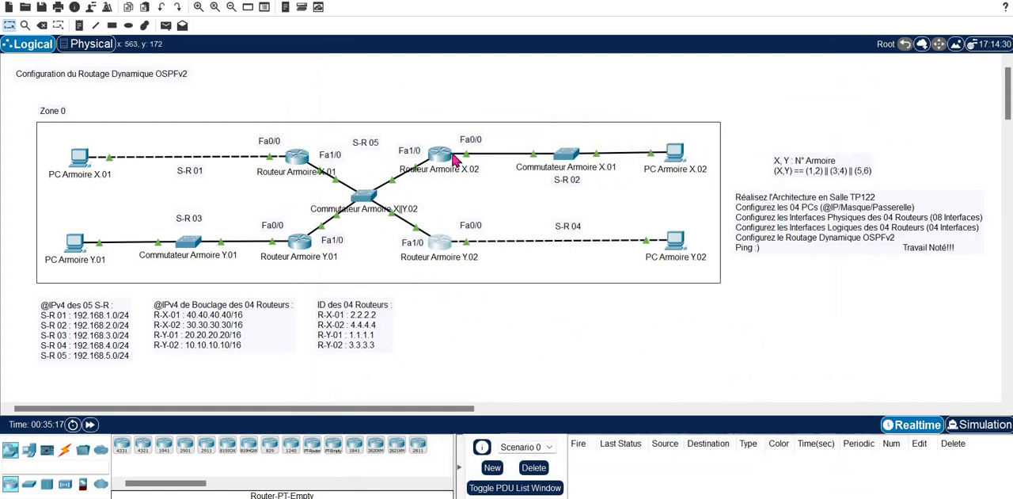
- Show the IP routing table of Routeur Armoire X.01 in a widened window, highlight the OSPF route code, and close the window
{"action": "left_click", "coordinate": [299, 162]}
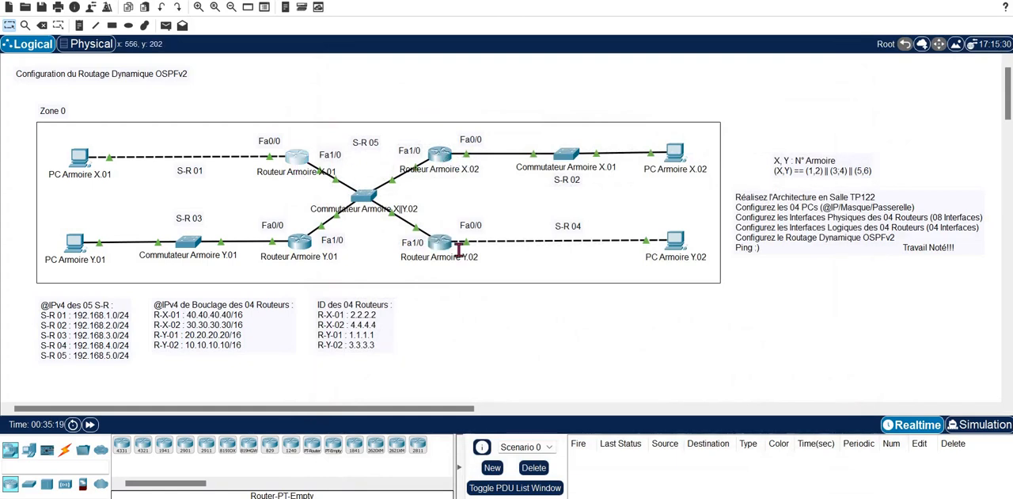
{"action": "key", "text": "Return"}
{"action": "type", "text": "SH"}
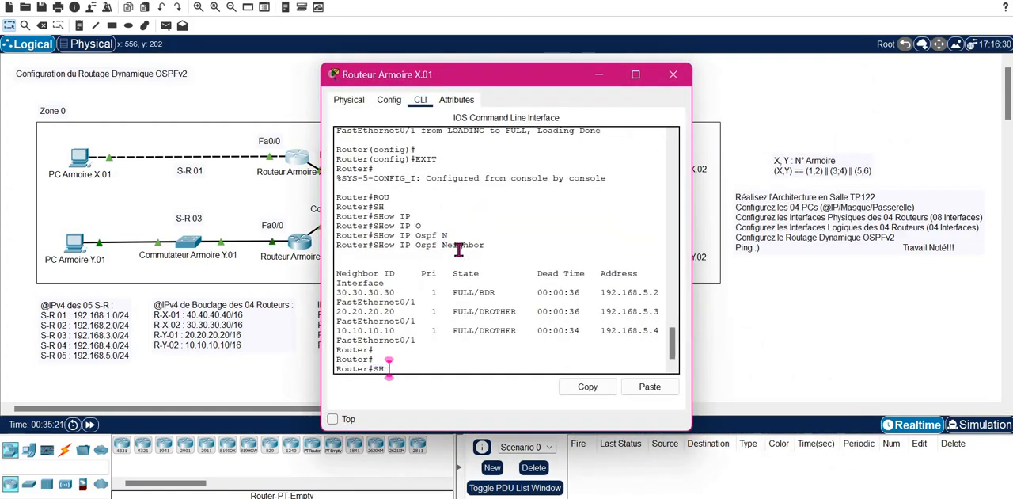
{"action": "key", "text": "Tab"}
{"action": "type", "text": "IP ROU"}
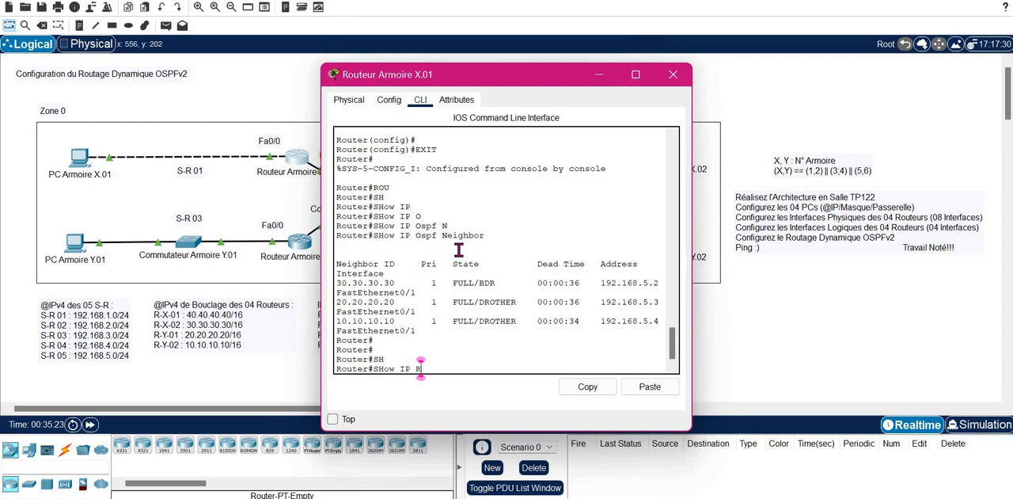
{"action": "key", "text": "Tab"}
{"action": "key", "text": "Return"}
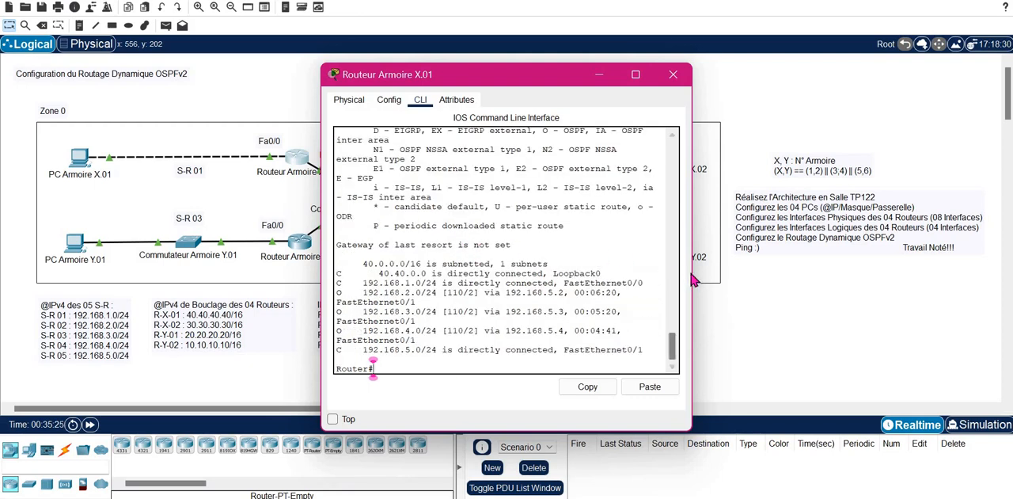
{"action": "left_click_drag", "start_coordinate": [696, 272], "coordinate": [926, 256]}
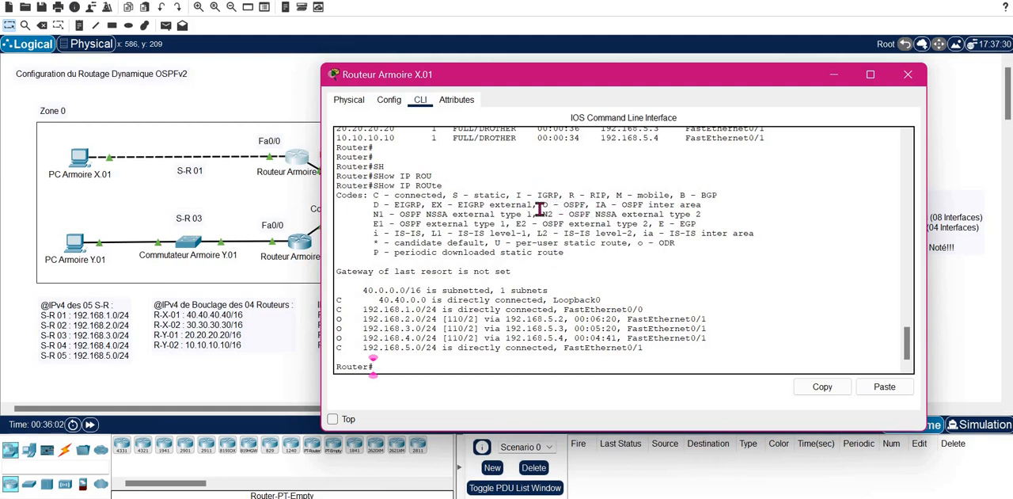
{"action": "left_click_drag", "start_coordinate": [542, 204], "coordinate": [587, 204]}
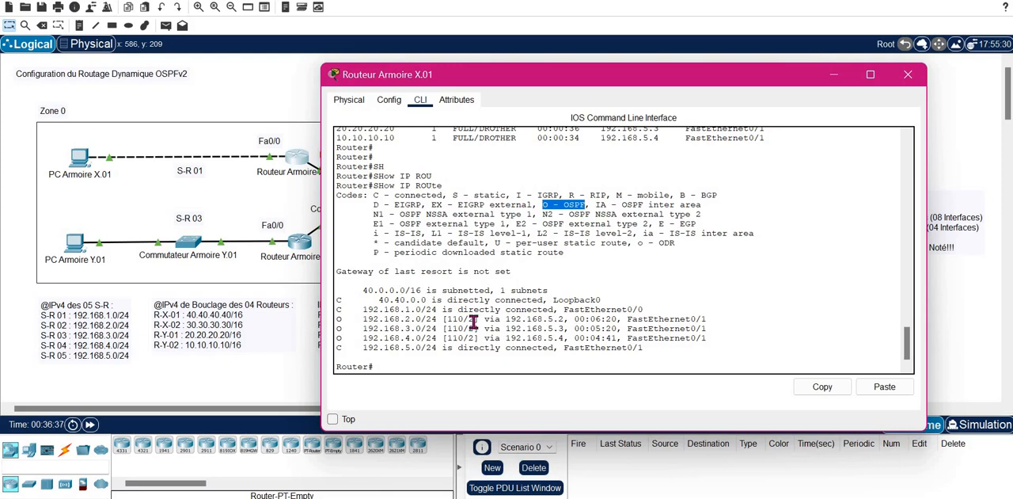
{"action": "left_click", "coordinate": [907, 74]}
- Ping 192.168.2.10 twice from the command prompt of PC Armoire X.01
{"action": "left_click", "coordinate": [79, 158]}
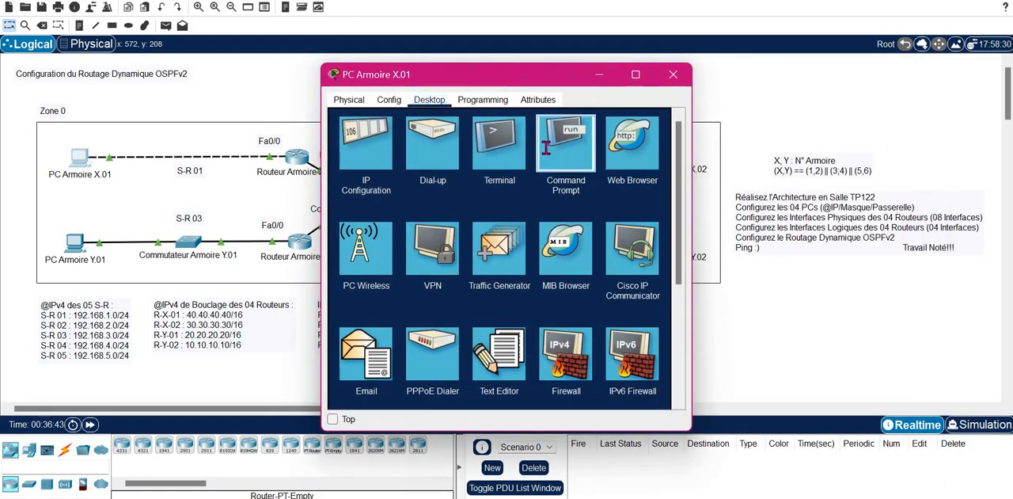
{"action": "left_click", "coordinate": [546, 148]}
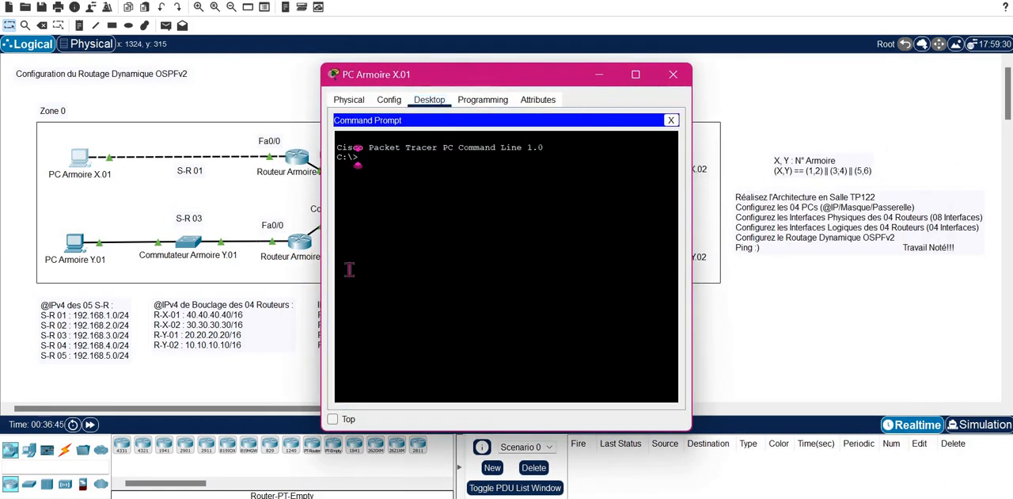
{"action": "type", "text": "p"}
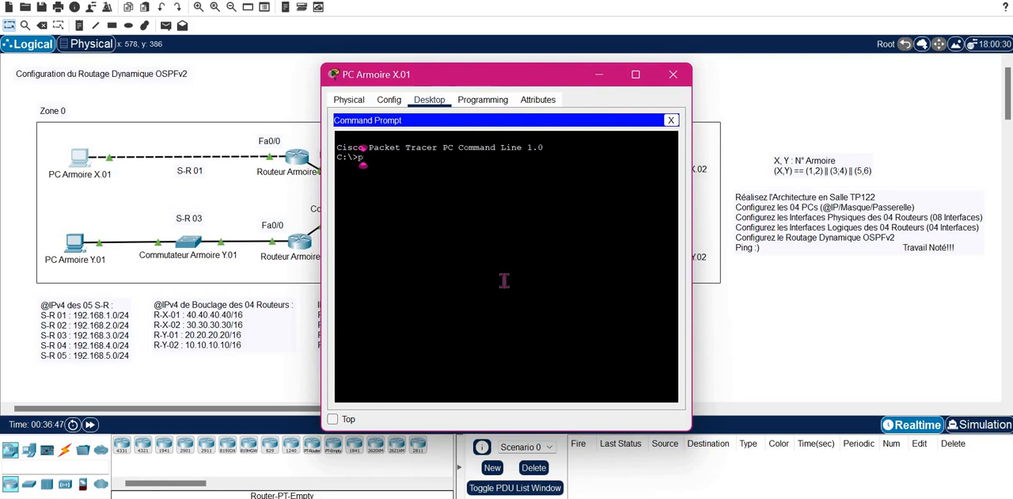
{"action": "type", "text": "ing 192.168."}
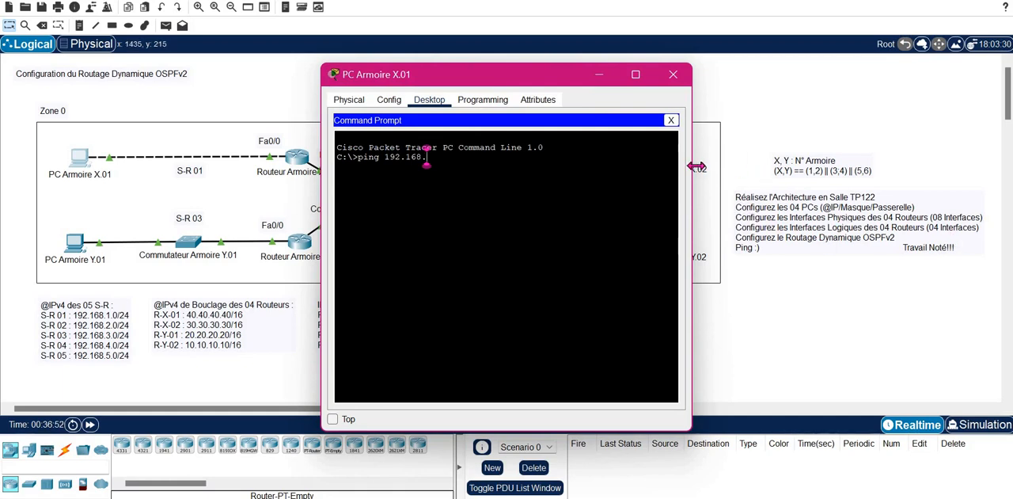
{"action": "type", "text": "2.1"}
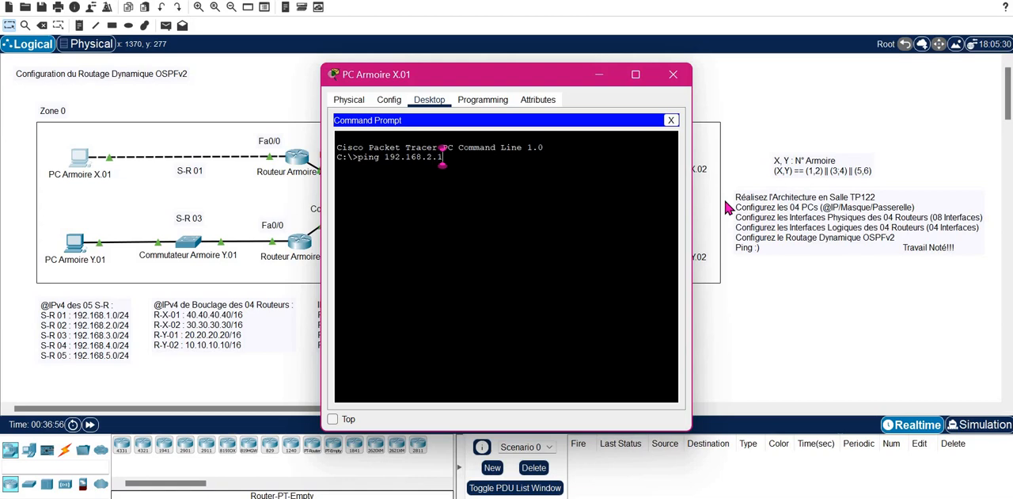
{"action": "type", "text": "0"}
{"action": "key", "text": "Return"}
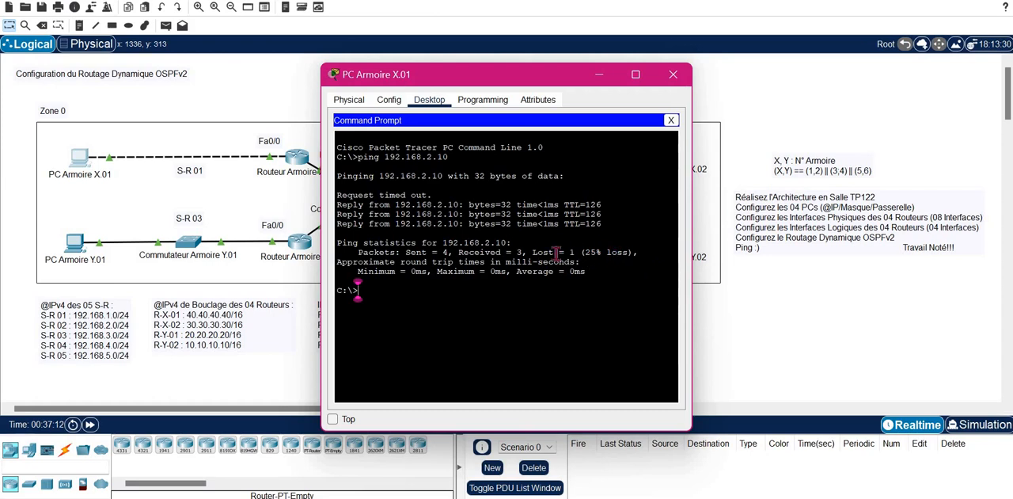
{"action": "key", "text": "Up"}
{"action": "key", "text": "Return"}
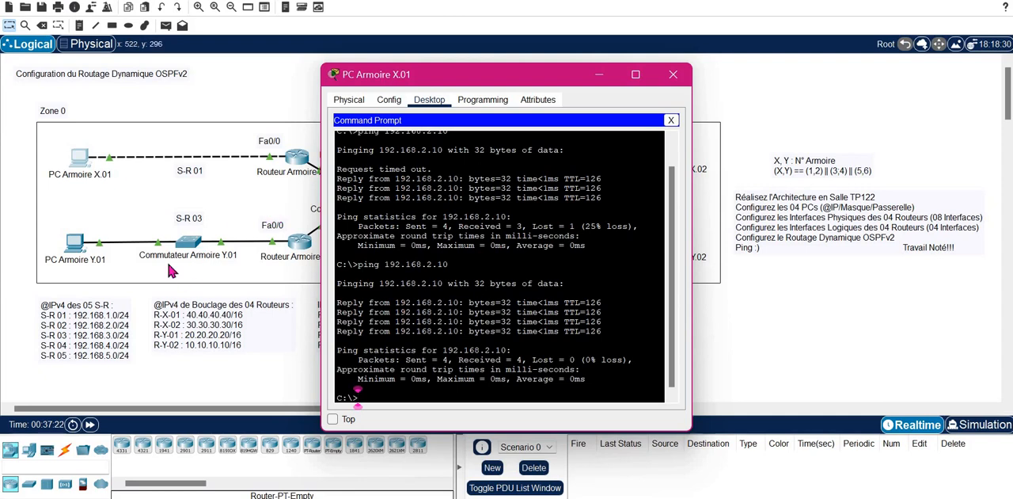
- Ping 192.168.3.10 twice from PC Armoire X.01
{"action": "key", "text": "Up"}
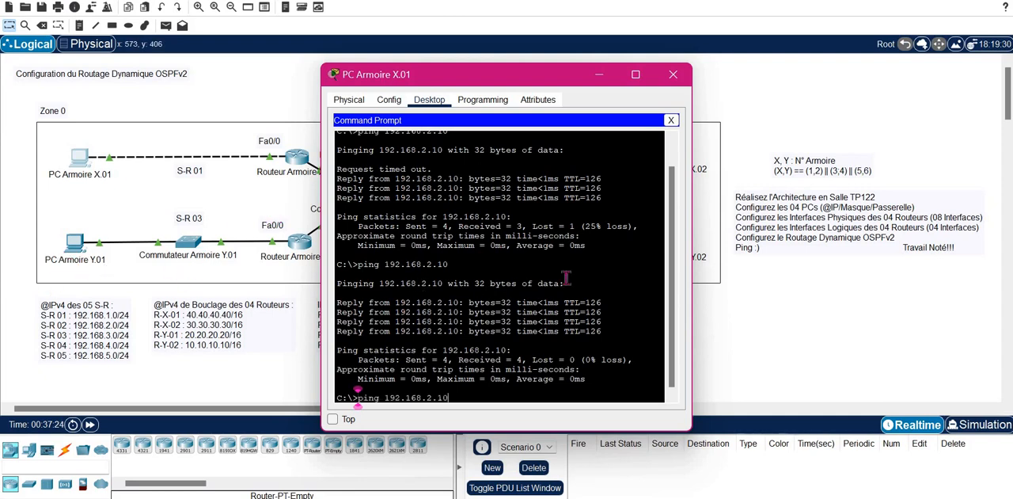
{"action": "key", "text": "BackSpace"}
{"action": "key", "text": "BackSpace"}
{"action": "type", "text": "3."}
{"action": "key", "text": "Return"}
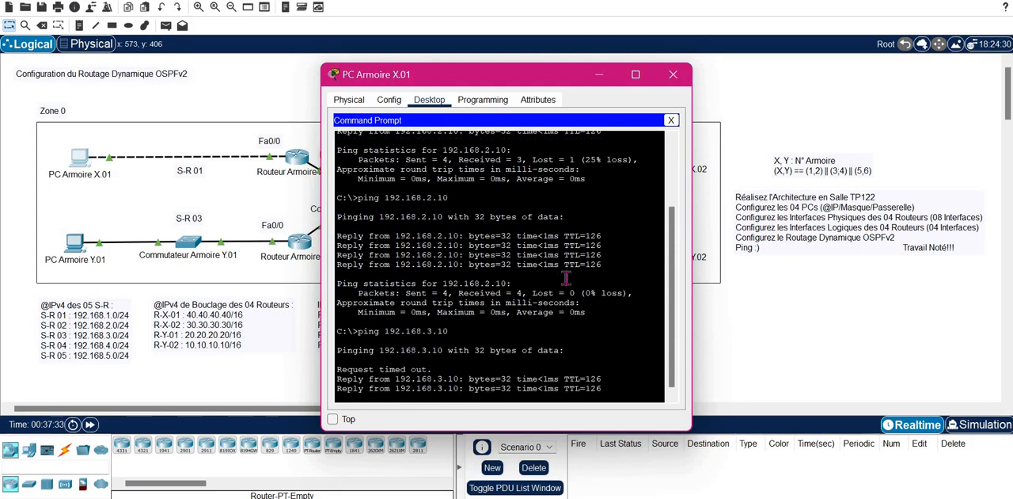
{"action": "key", "text": "Up"}
{"action": "key", "text": "Return"}
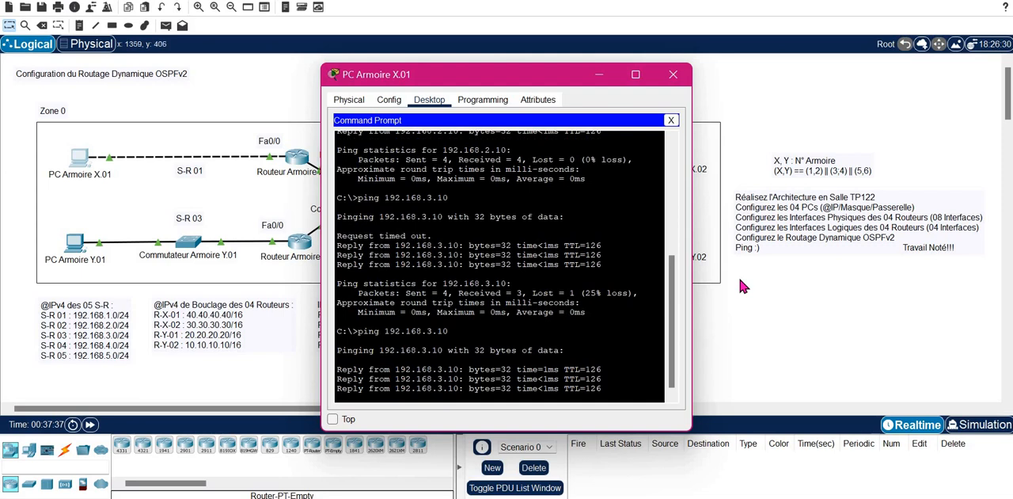
- Ping 192.168.4.10 twice from PC Armoire X.01 and close the PC's window
{"action": "key", "text": "Up"}
{"action": "key", "text": "Left"}
{"action": "key", "text": "Left"}
{"action": "key", "text": "Left"}
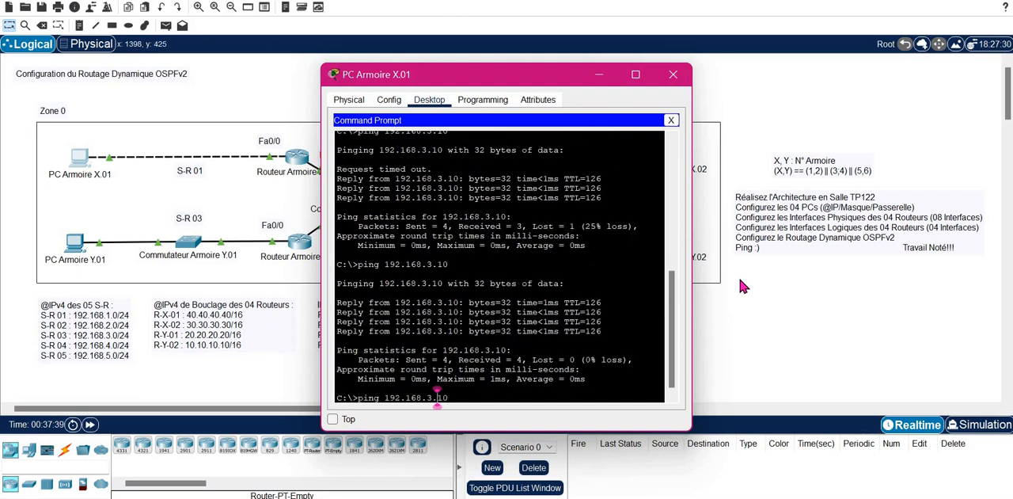
{"action": "key", "text": "BackSpace"}
{"action": "type", "text": "4"}
{"action": "key", "text": "Return"}
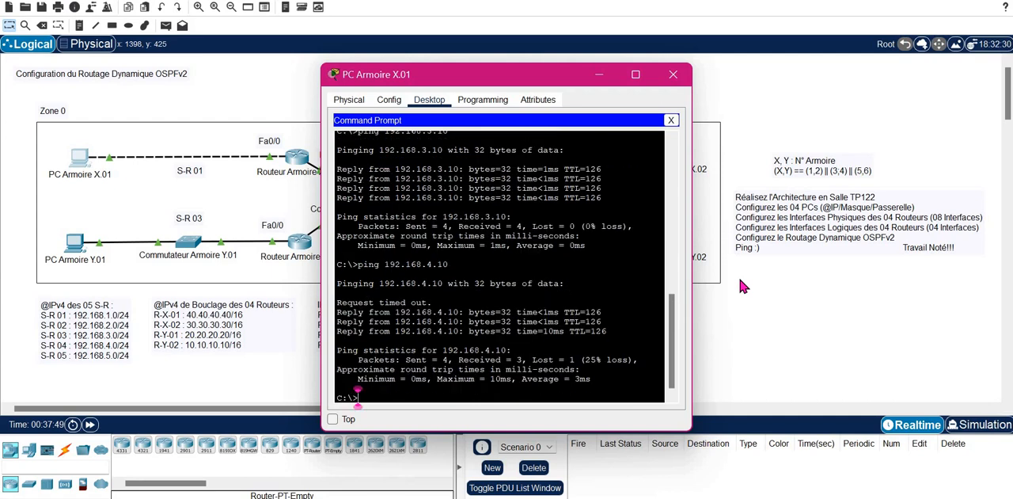
{"action": "key", "text": "Up"}
{"action": "key", "text": "Return"}
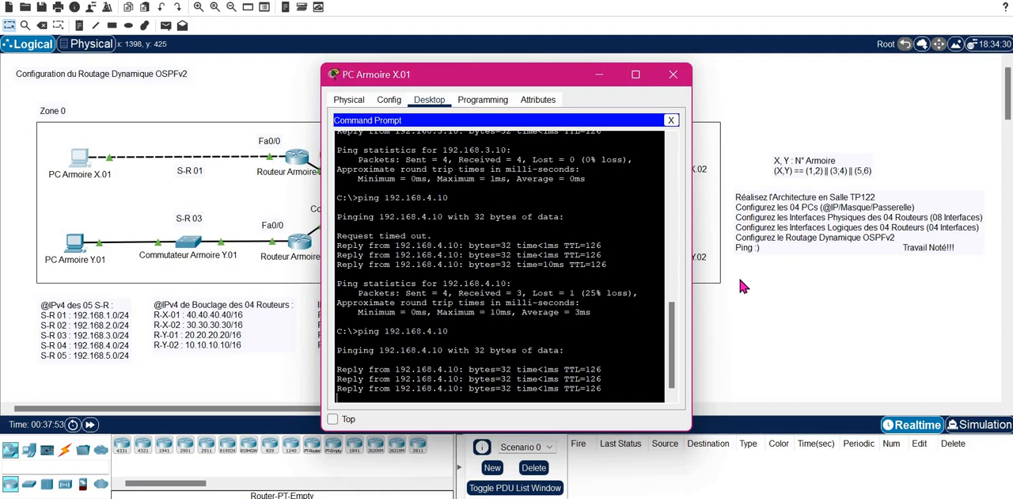
{"action": "left_click", "coordinate": [677, 76]}
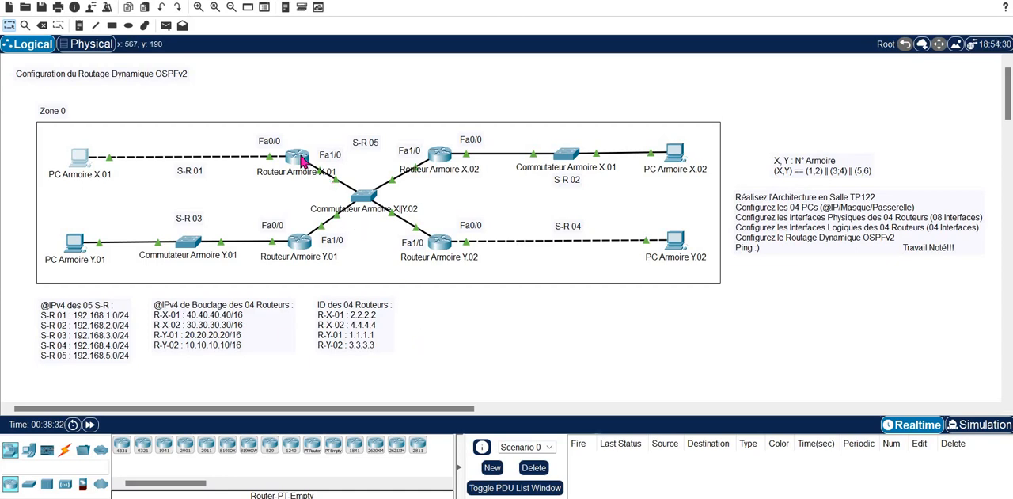
- Enter global configuration mode on Routeur Armoire X.01 and open the configuration of OSPF process 1
{"action": "left_click", "coordinate": [301, 161]}
{"action": "key", "text": "Return"}
{"action": "key", "text": "Return"}
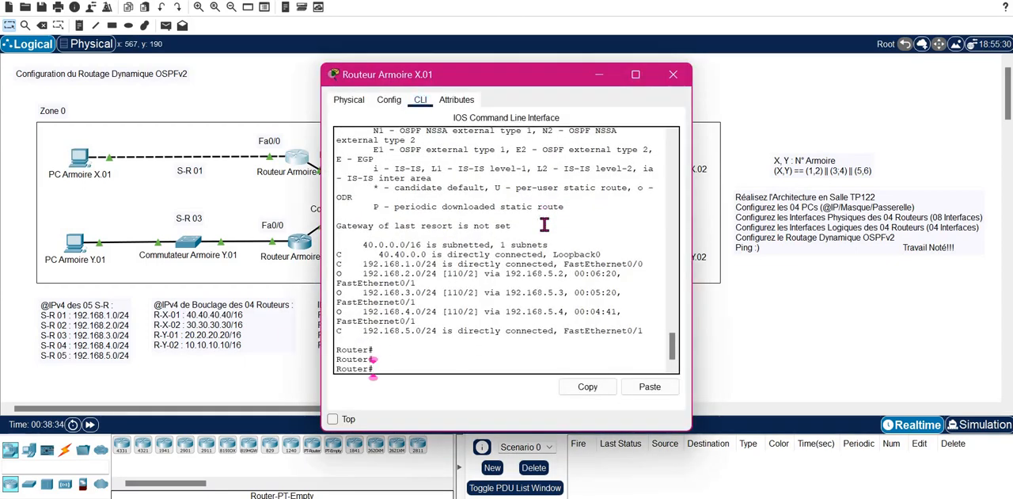
{"action": "type", "text": "CONF"}
{"action": "key", "text": "Tab"}
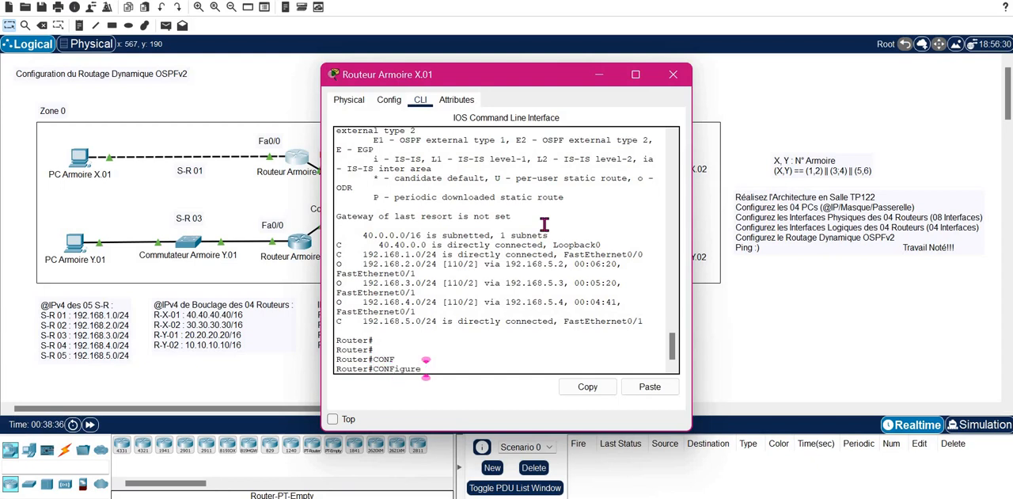
{"action": "type", "text": "T"}
{"action": "key", "text": "Tab"}
{"action": "key", "text": "Return"}
{"action": "type", "text": "ROUTER O"}
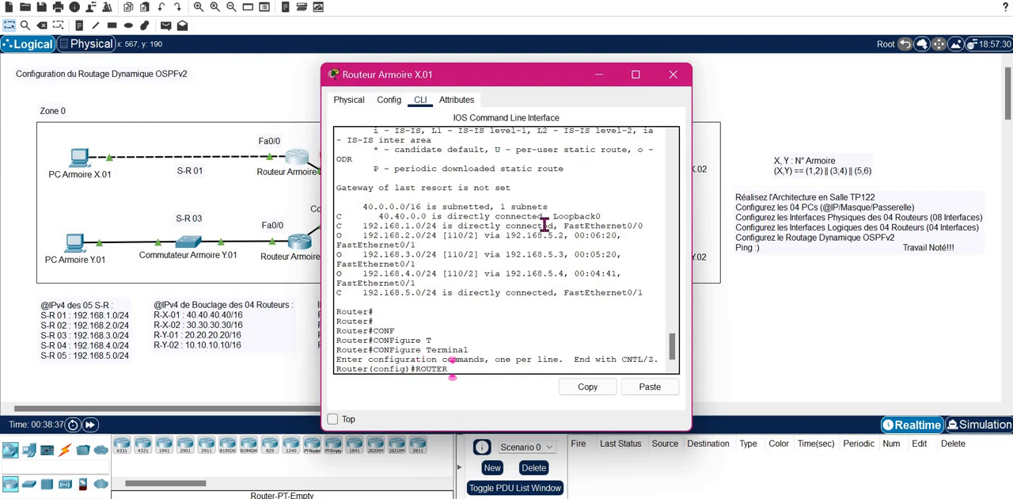
{"action": "key", "text": "Tab"}
{"action": "type", "text": "1"}
{"action": "key", "text": "Return"}
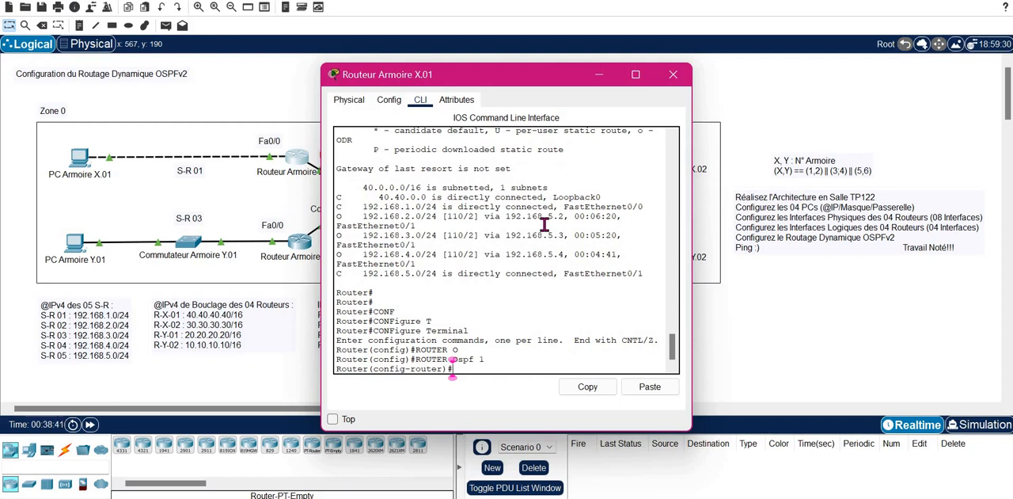
- Set the OSPF router ID of Routeur Armoire X.01 to 2.2.2.2 and close the router's window
{"action": "type", "text": "router"}
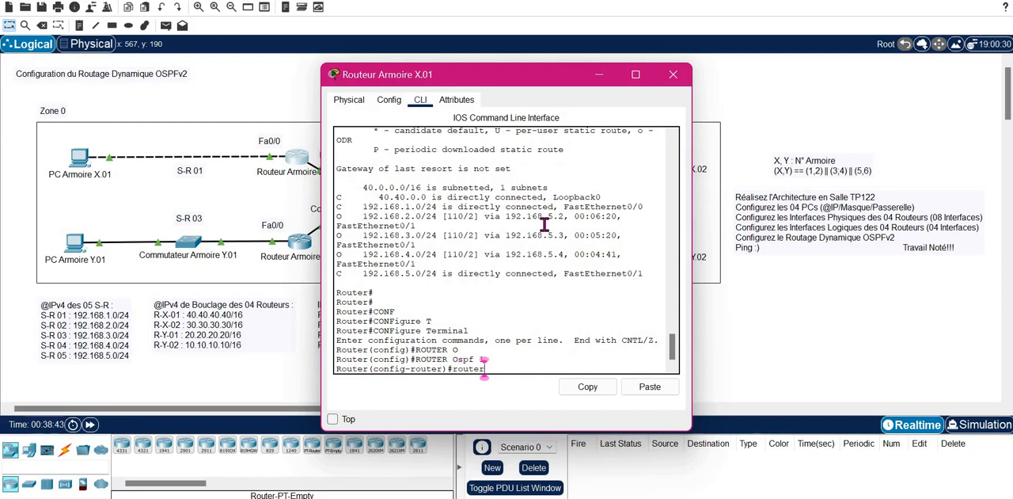
{"action": "key", "text": "Tab"}
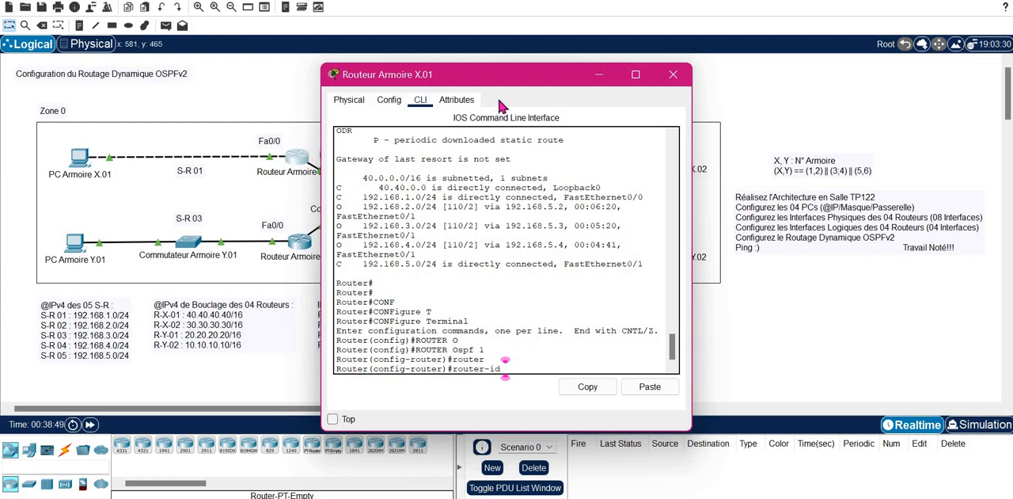
{"action": "left_click_drag", "start_coordinate": [621, 71], "coordinate": [770, 85]}
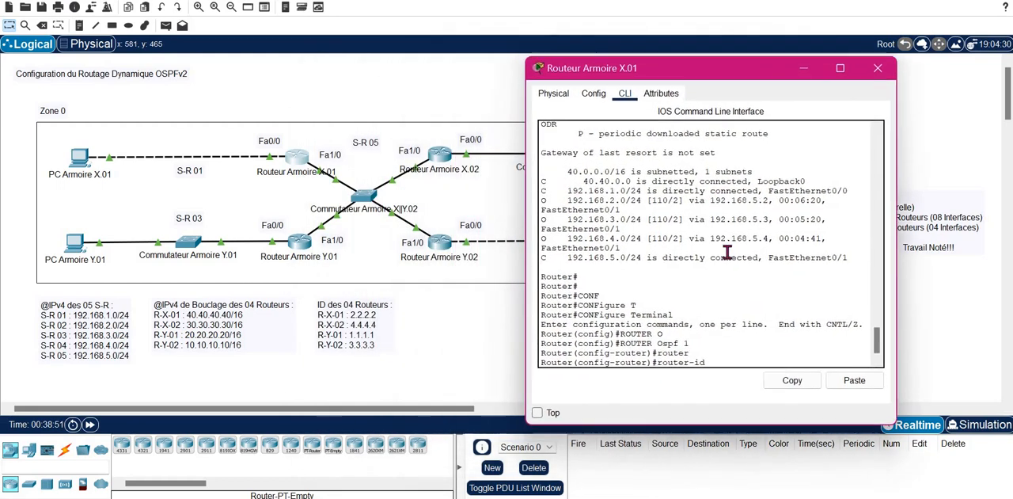
{"action": "type", "text": "2"}
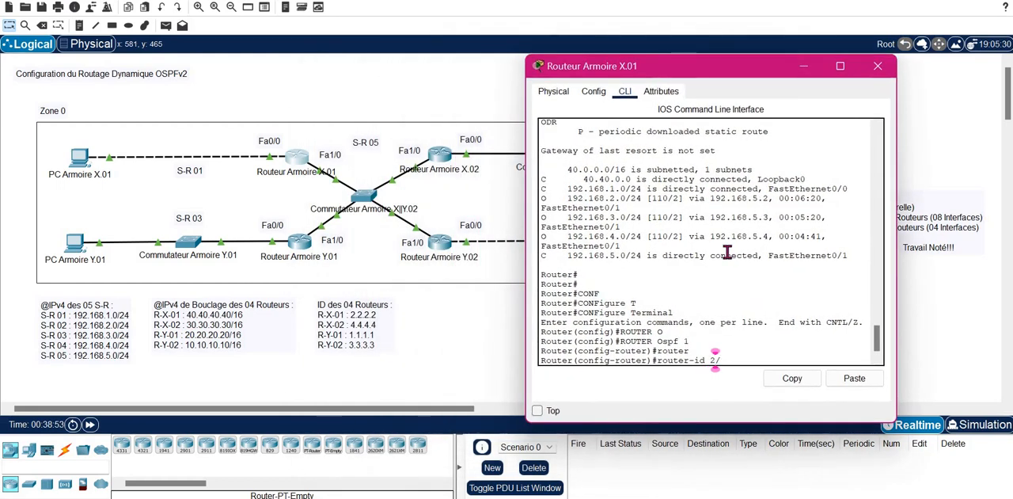
{"action": "type", "text": ".2.2.2"}
{"action": "key", "text": "Return"}
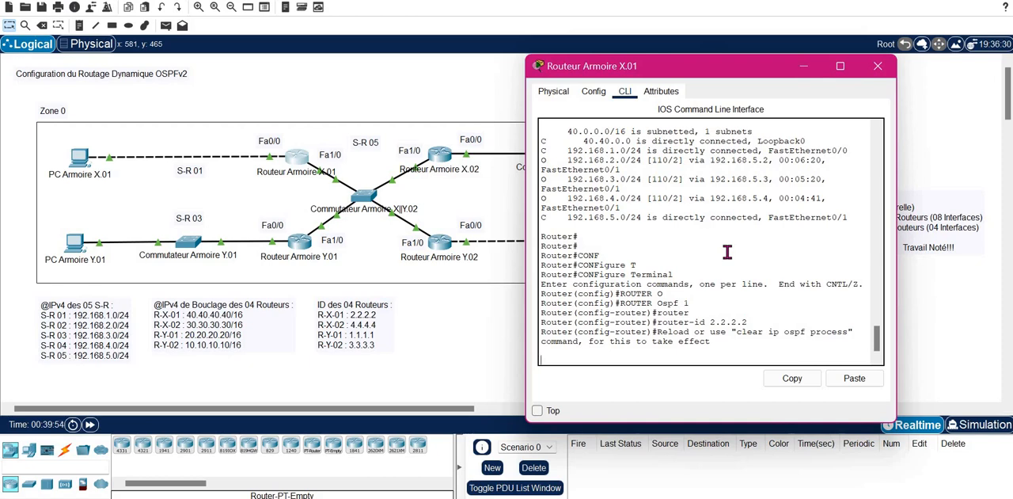
{"action": "key", "text": "Return"}
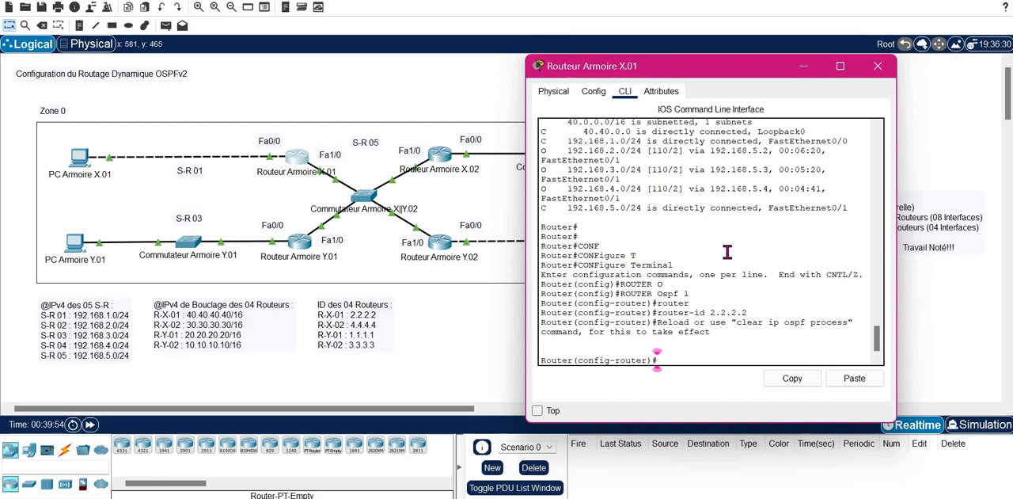
{"action": "left_click", "coordinate": [878, 76]}
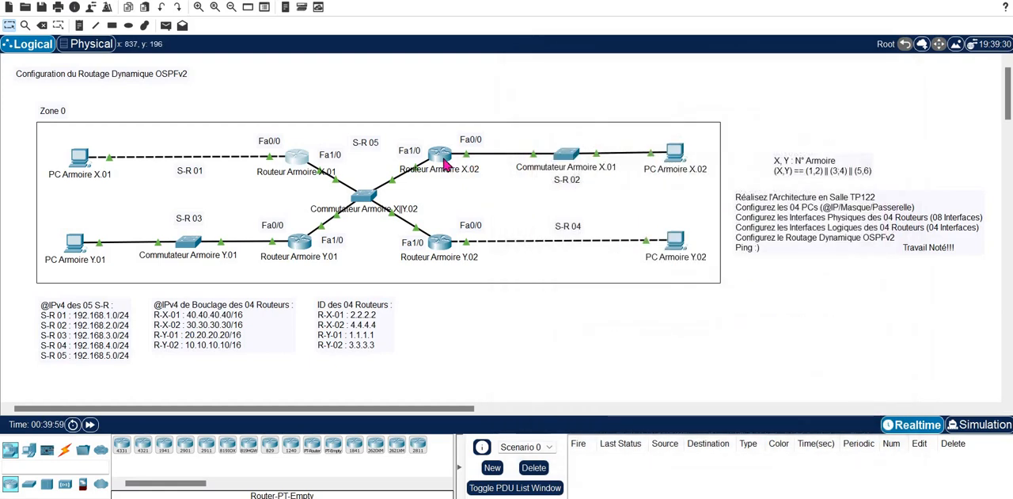
- Open the command line of Routeur Armoire X.02 and enter global configuration mode
{"action": "left_click", "coordinate": [445, 162]}
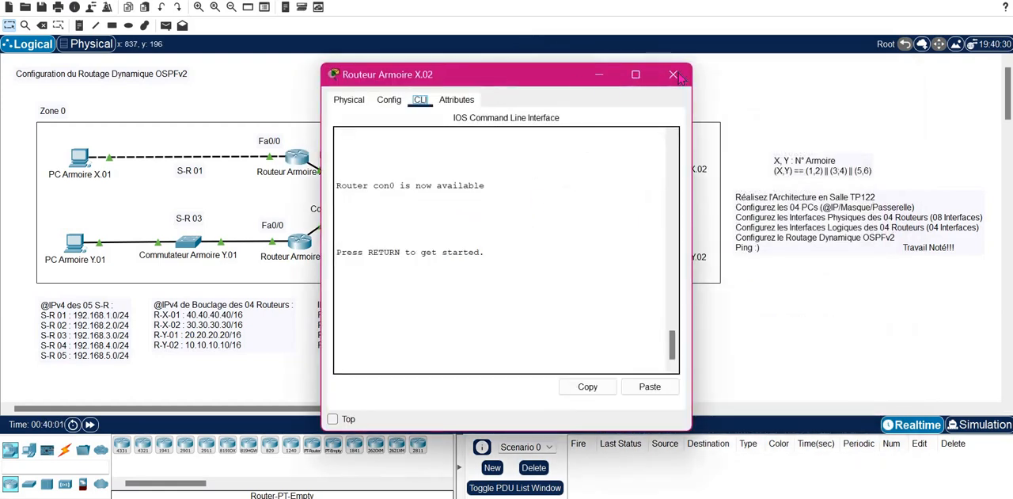
{"action": "left_click_drag", "start_coordinate": [501, 85], "coordinate": [695, 75]}
{"action": "key", "text": "Return"}
{"action": "key", "text": "Return"}
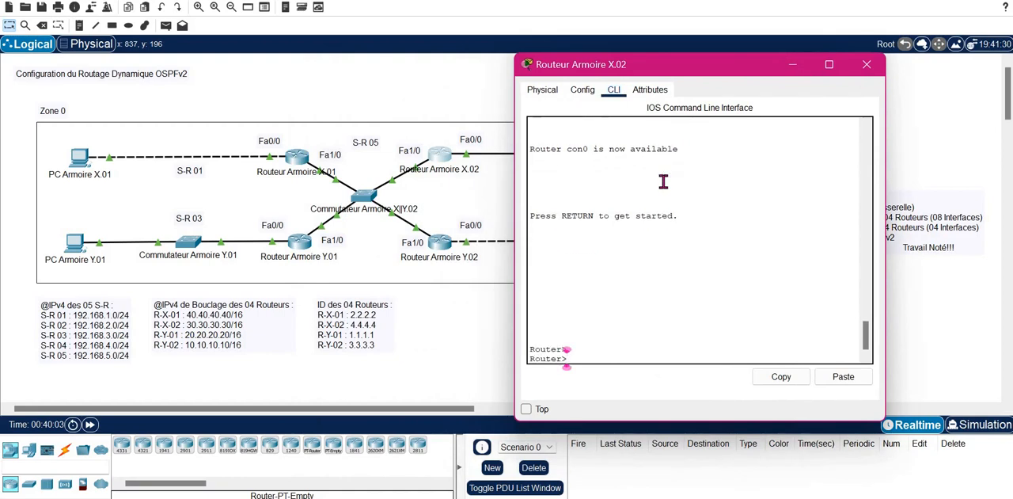
{"action": "type", "text": "EN"}
{"action": "key", "text": "Tab"}
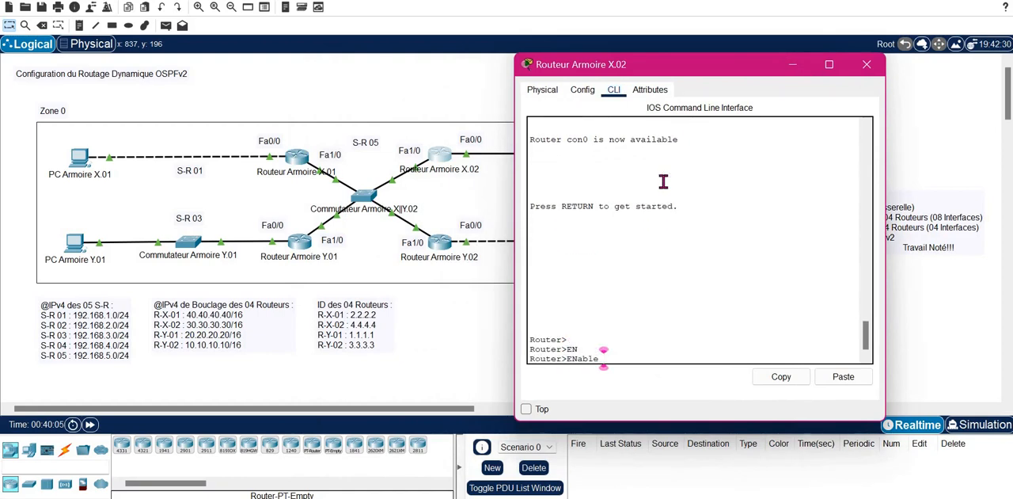
{"action": "key", "text": "Return"}
{"action": "type", "text": "CONF T"}
{"action": "key", "text": "Return"}
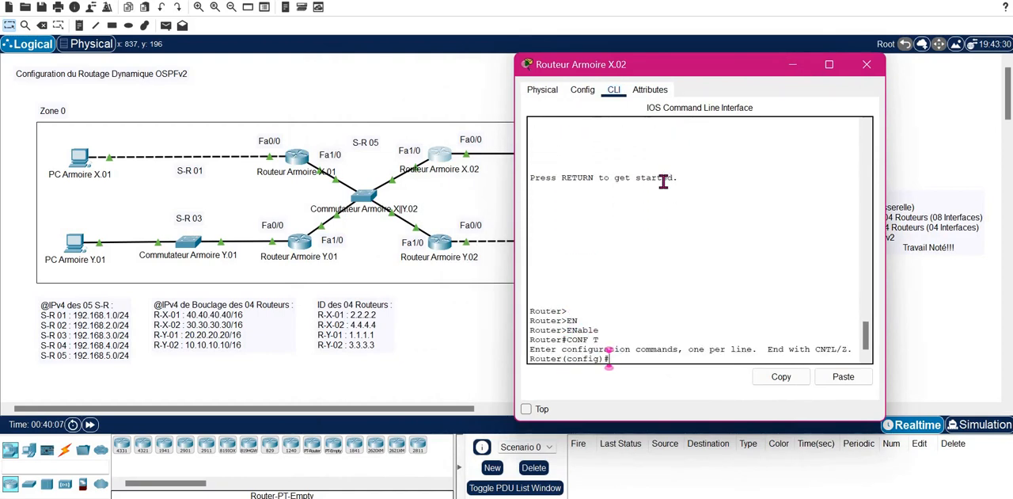
- Open the configuration of OSPF process 1 on Routeur Armoire X.02
{"action": "type", "text": "ROUT"}
{"action": "key", "text": "Tab"}
{"action": "type", "text": "o"}
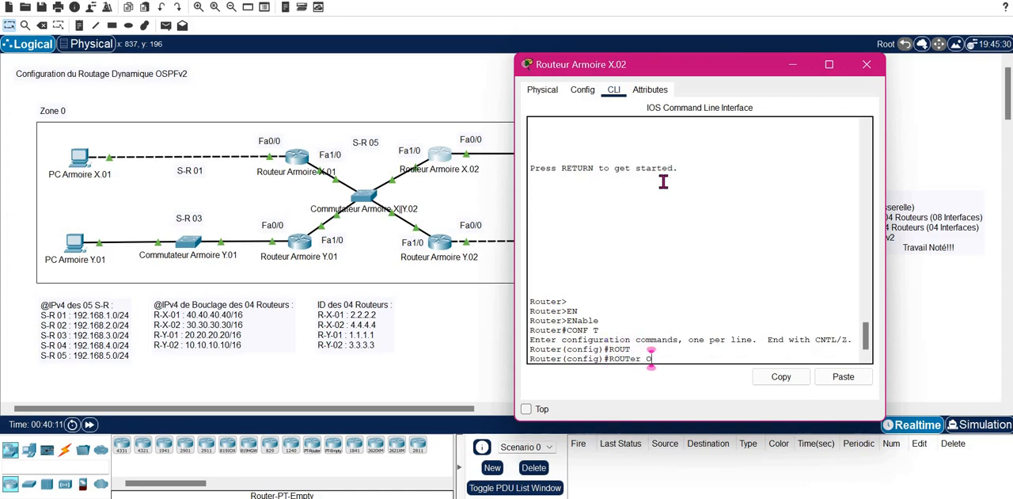
{"action": "key", "text": "Tab"}
{"action": "type", "text": "spf 1"}
{"action": "key", "text": "Return"}
- Set the OSPF router ID of Routeur Armoire X.02 to 4.4.4.4 and exit router configuration mode
{"action": "type", "text": "ROU"}
{"action": "key", "text": "Tab"}
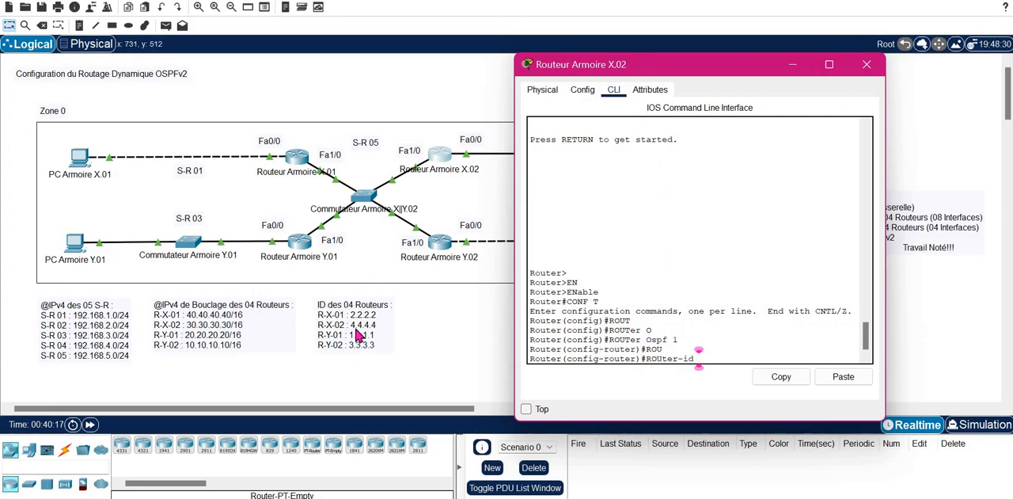
{"action": "type", "text": "4.4.4.4"}
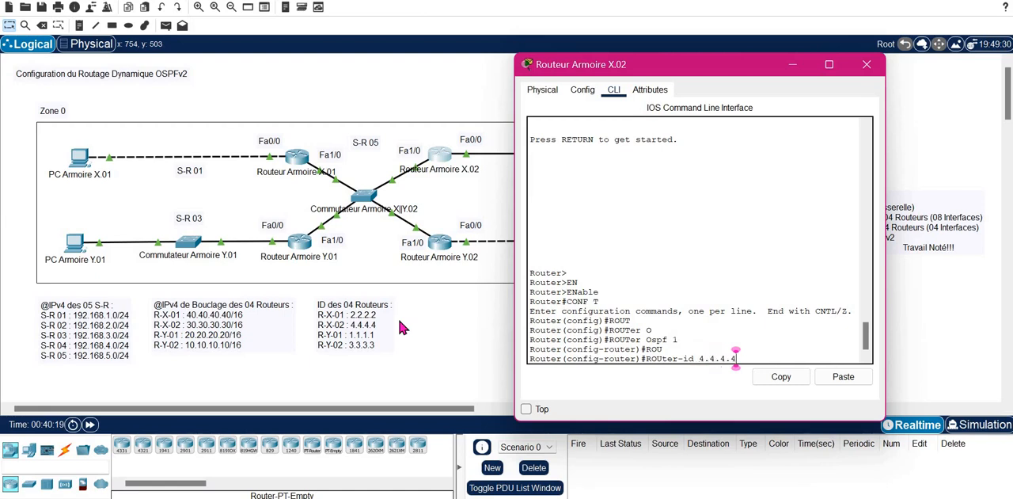
{"action": "key", "text": "Return"}
{"action": "type", "text": "er(config-router)#e"}
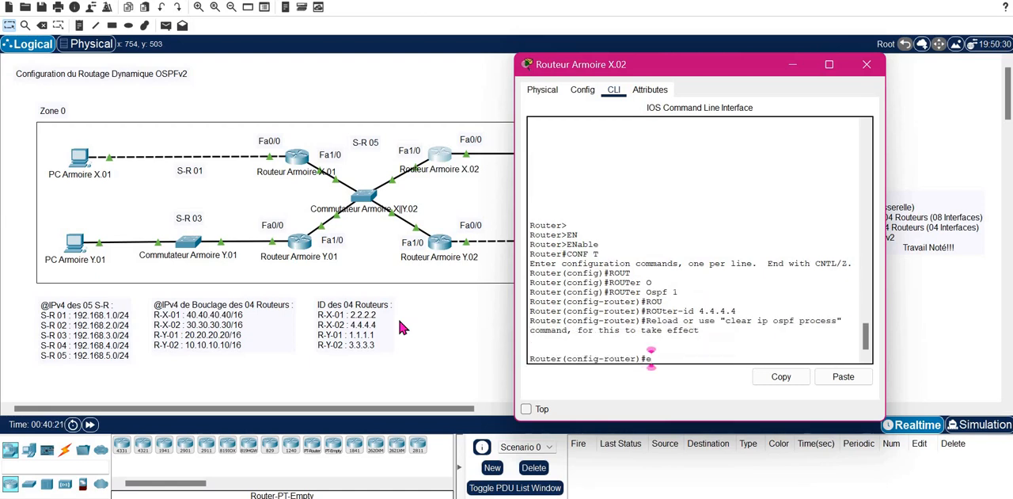
{"action": "type", "text": "xit"}
{"action": "key", "text": "Return"}
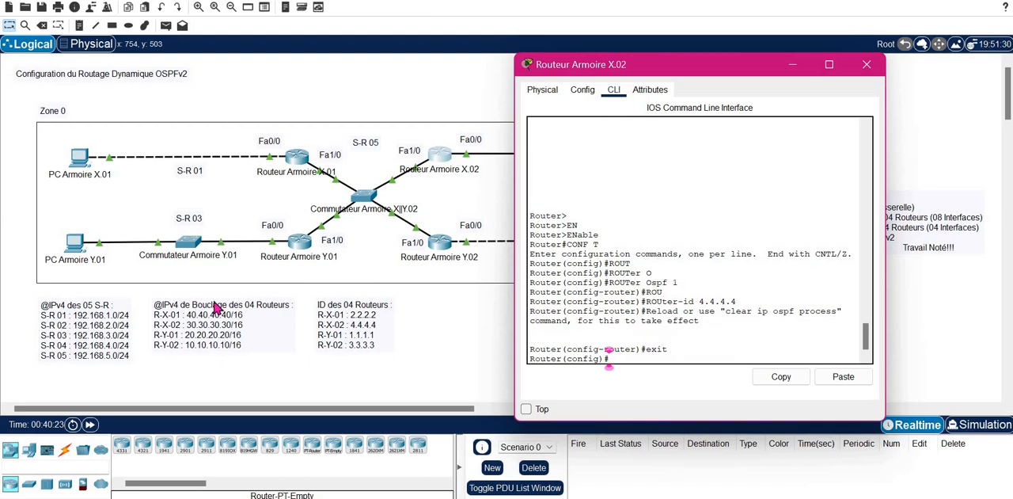
- Open the command line of Routeur Armoire Y.01 and enter global configuration mode
{"action": "left_click", "coordinate": [305, 245]}
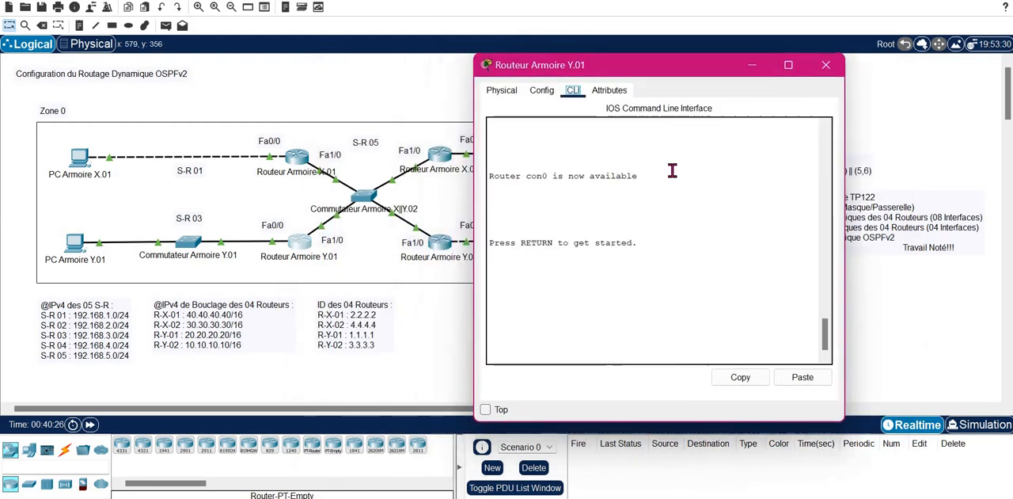
{"action": "key", "text": "Return"}
{"action": "key", "text": "Return"}
{"action": "type", "text": "en"}
{"action": "key", "text": "Return"}
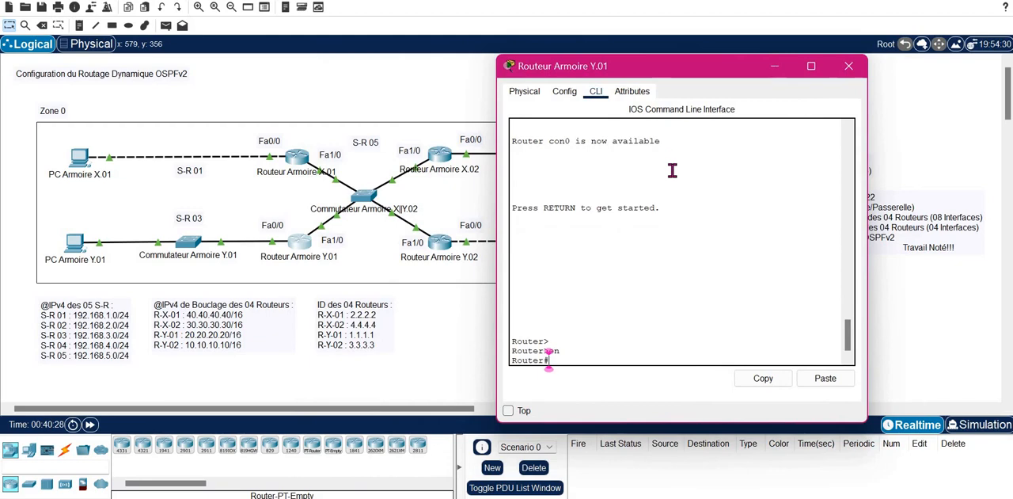
{"action": "type", "text": "conf t"}
{"action": "key", "text": "Return"}
- Open the configuration of OSPF process 1 on Routeur Armoire Y.01
{"action": "type", "text": "rou"}
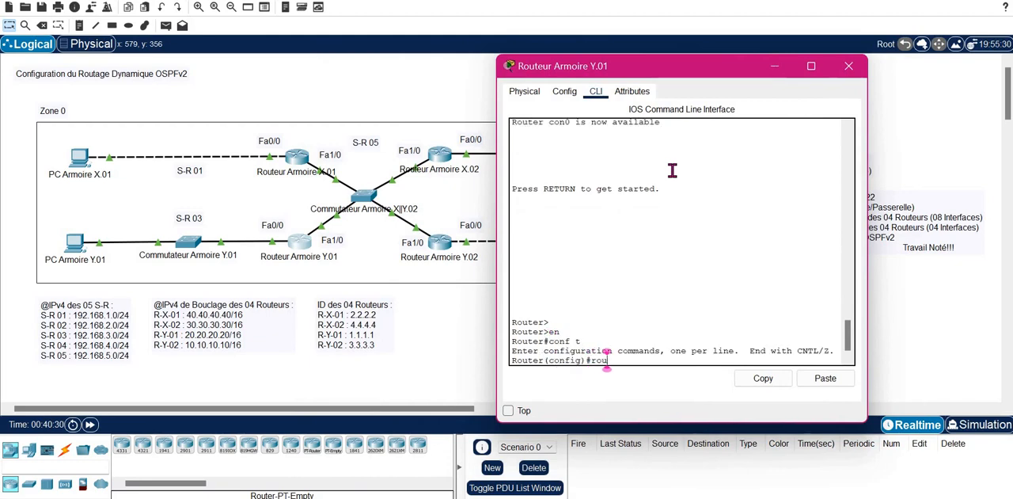
{"action": "type", "text": "ter o"}
{"action": "key", "text": "Tab"}
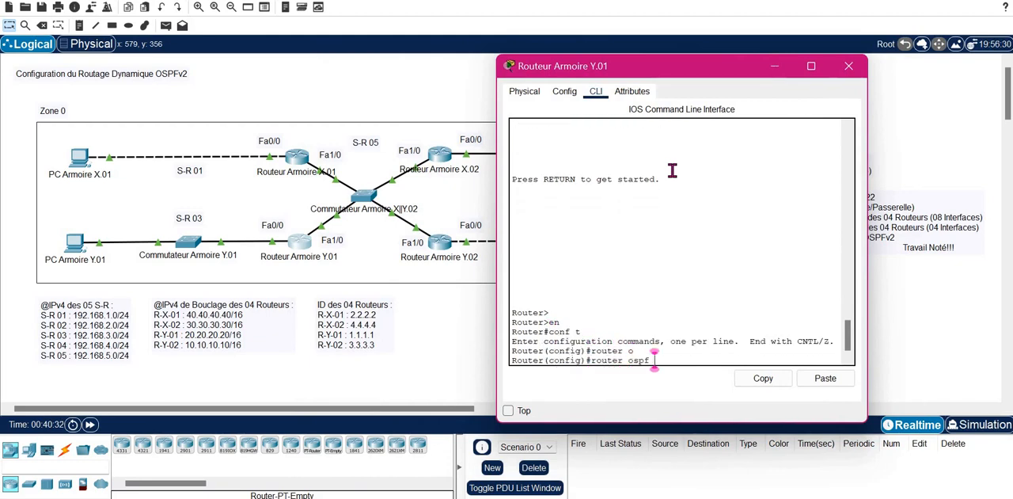
{"action": "type", "text": "&"}
{"action": "key", "text": "Return"}
{"action": "type", "text": "router ospf 1"}
{"action": "key", "text": "Return"}
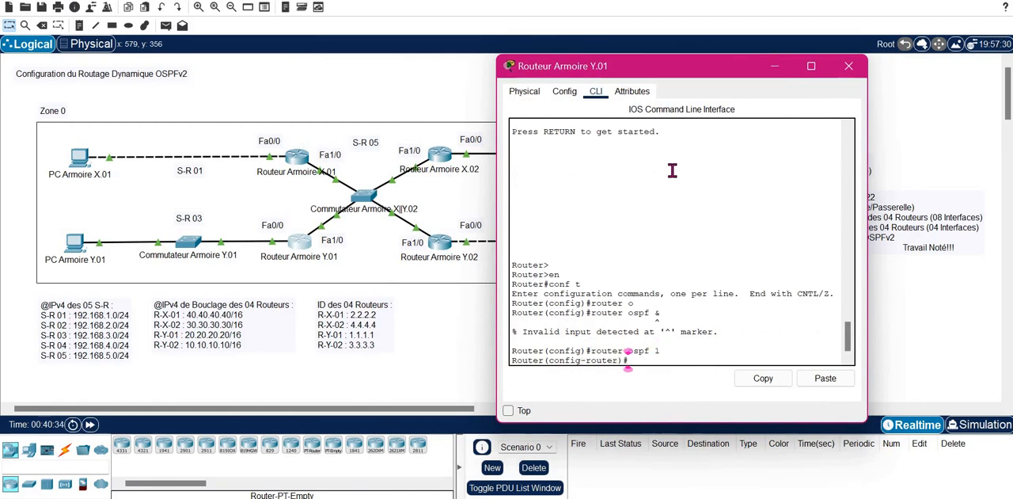
- Set the OSPF router ID of Routeur Armoire Y.01 to 1.1.1.1, exit router configuration mode and close the router's window
{"action": "type", "text": "ROUT"}
{"action": "key", "text": "Tab"}
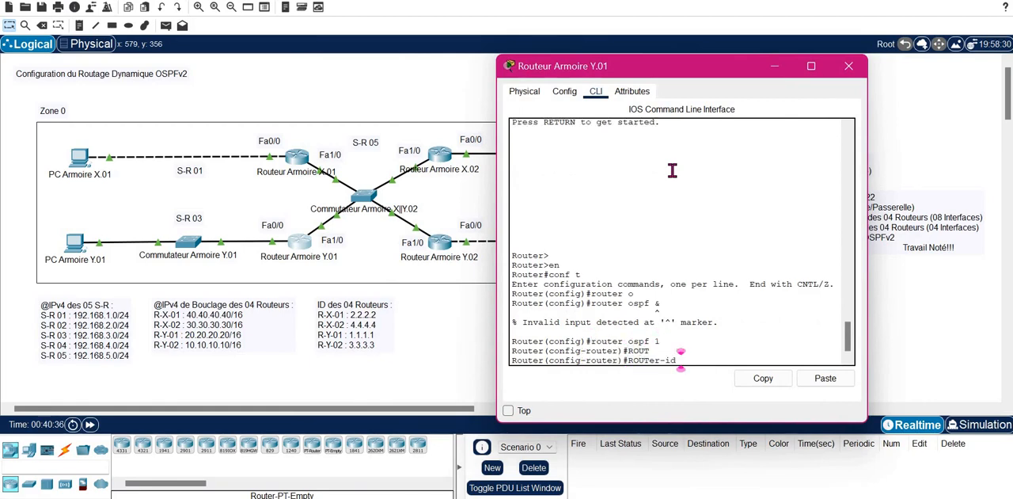
{"action": "type", "text": "1.1.1.1"}
{"action": "key", "text": "Return"}
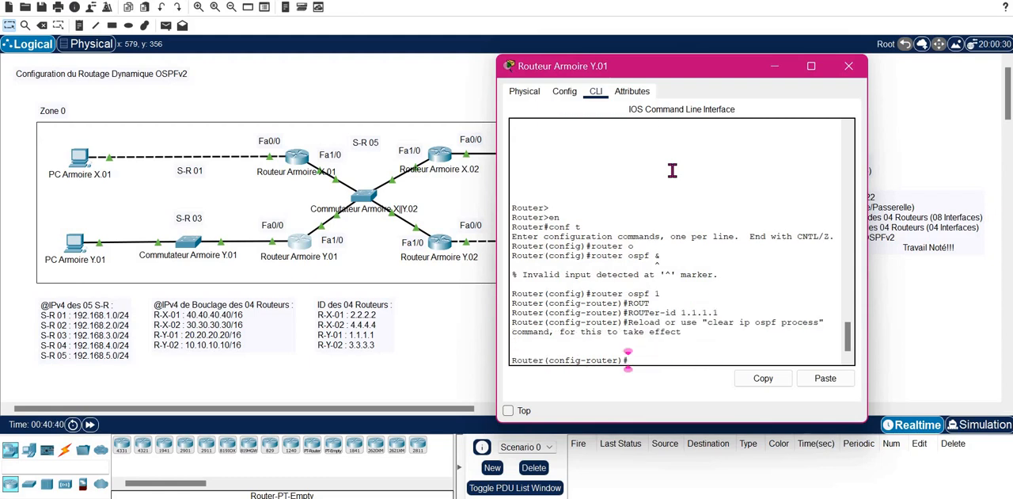
{"action": "type", "text": "EXIT"}
{"action": "key", "text": "Return"}
{"action": "key", "text": "Return"}
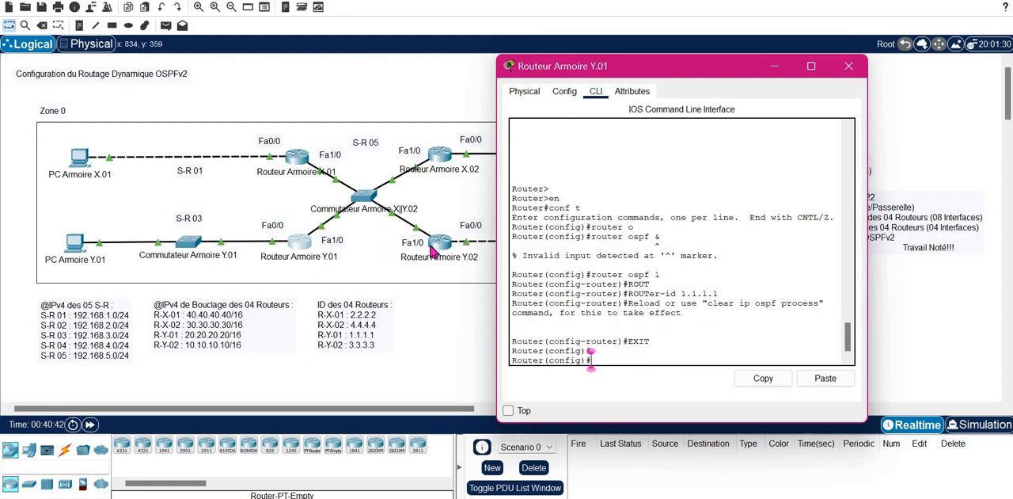
{"action": "left_click", "coordinate": [850, 66]}
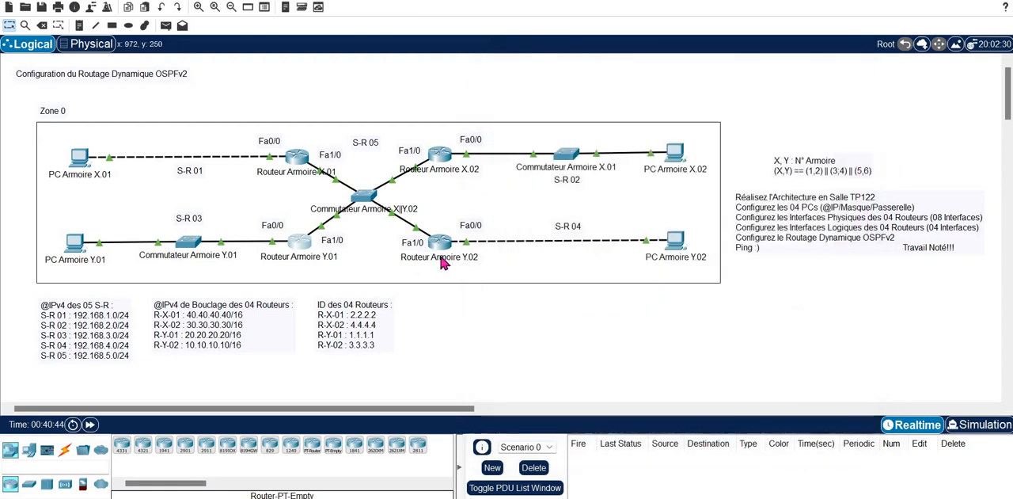
- Open the command line of Routeur Armoire Y.02 and enter global configuration mode
{"action": "left_click", "coordinate": [447, 251]}
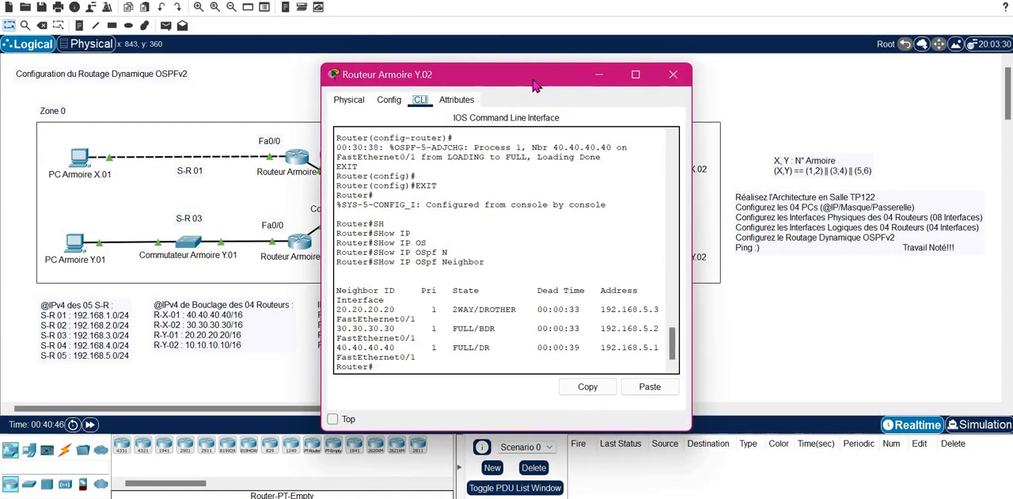
{"action": "left_click_drag", "start_coordinate": [554, 74], "coordinate": [719, 82]}
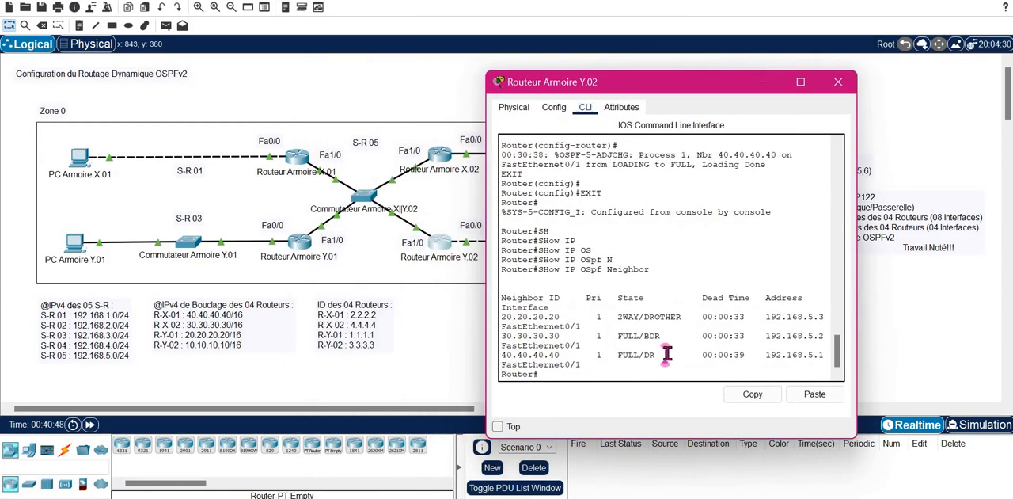
{"action": "key", "text": "Return"}
{"action": "key", "text": "Return"}
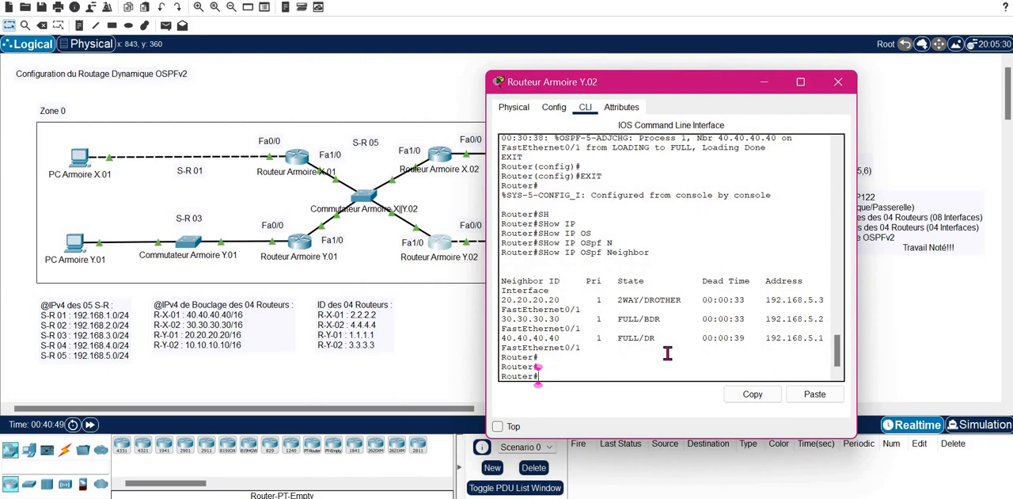
{"action": "type", "text": "conf terminal"}
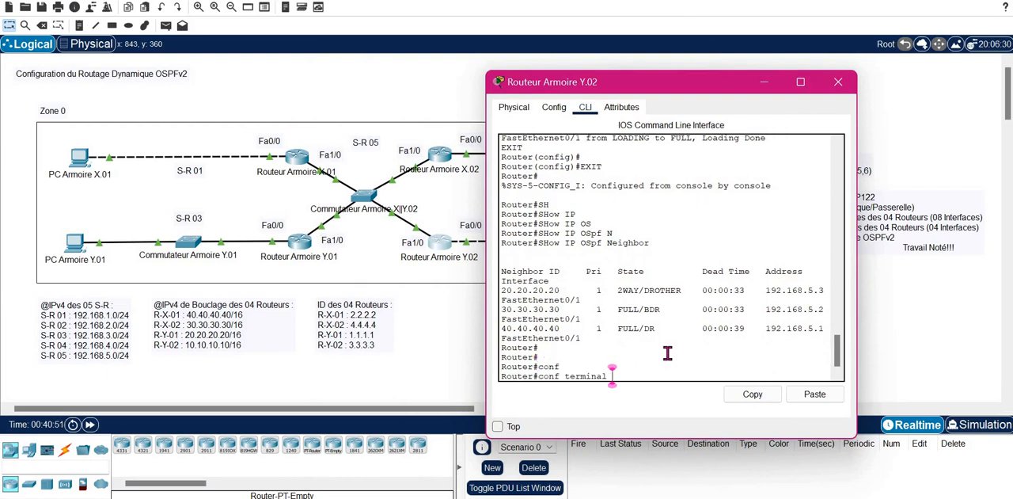
{"action": "key", "text": "Return"}
- Open the configuration of OSPF process 1 on Routeur Armoire Y.02
{"action": "type", "text": "router o"}
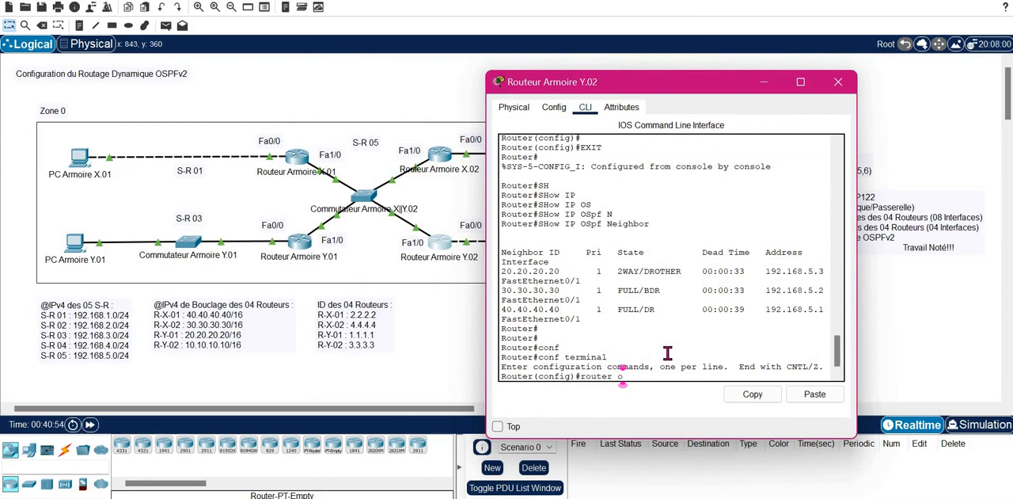
{"action": "key", "text": "Tab"}
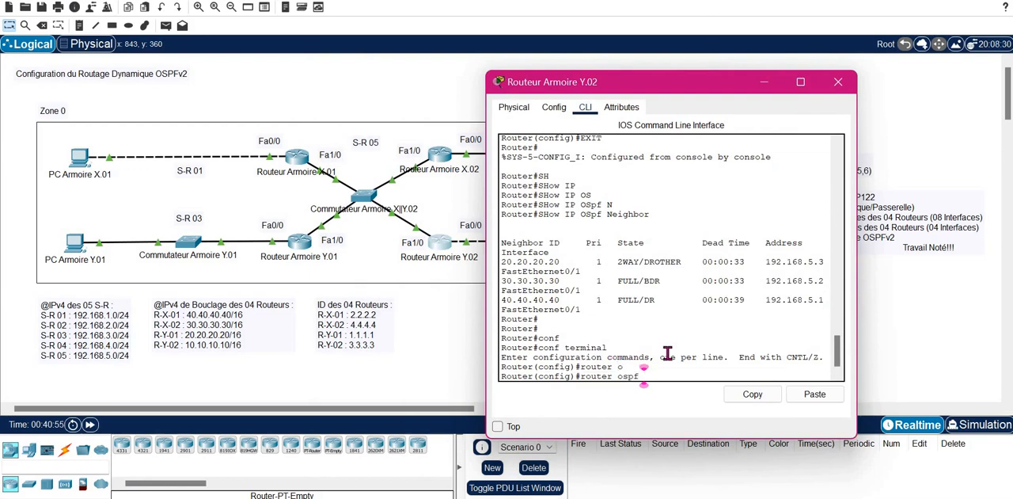
{"action": "type", "text": "1"}
{"action": "key", "text": "Return"}
- Set the OSPF router ID of Routeur Armoire Y.02 to 3.3.3.3 and return to privileged EXEC mode
{"action": "type", "text": "router)#r"}
{"action": "key", "text": "Tab"}
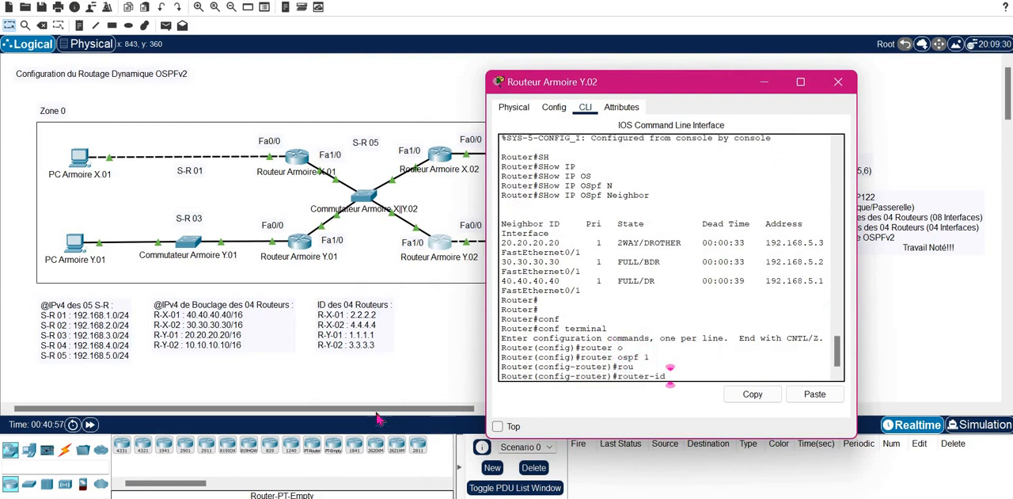
{"action": "type", "text": "3"}
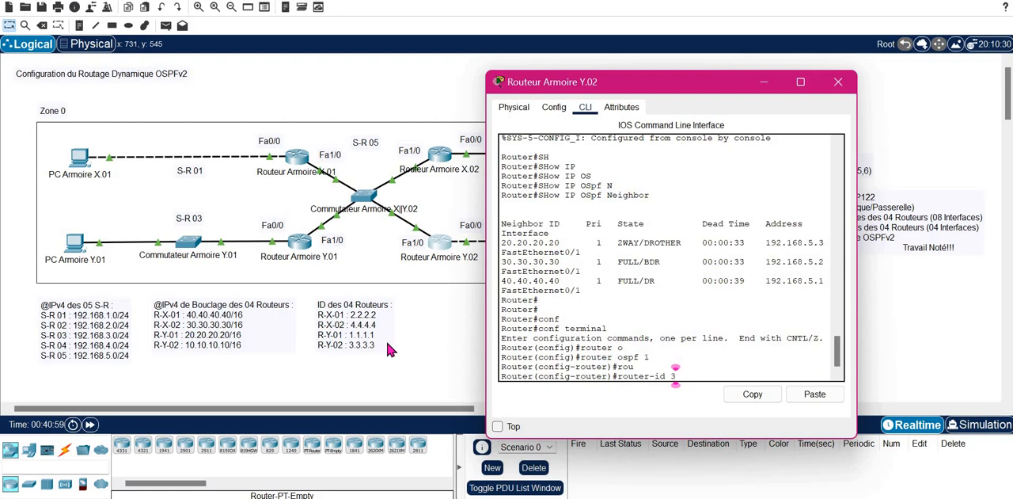
{"action": "type", "text": ".3.3.3"}
{"action": "key", "text": "Return"}
{"action": "key", "text": "Return"}
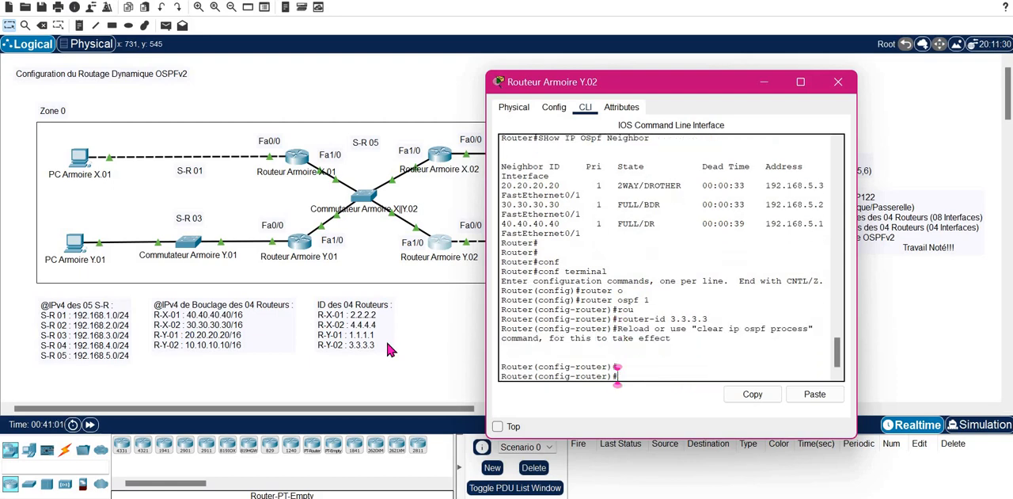
{"action": "type", "text": "end"}
{"action": "key", "text": "Return"}
{"action": "key", "text": "Return"}
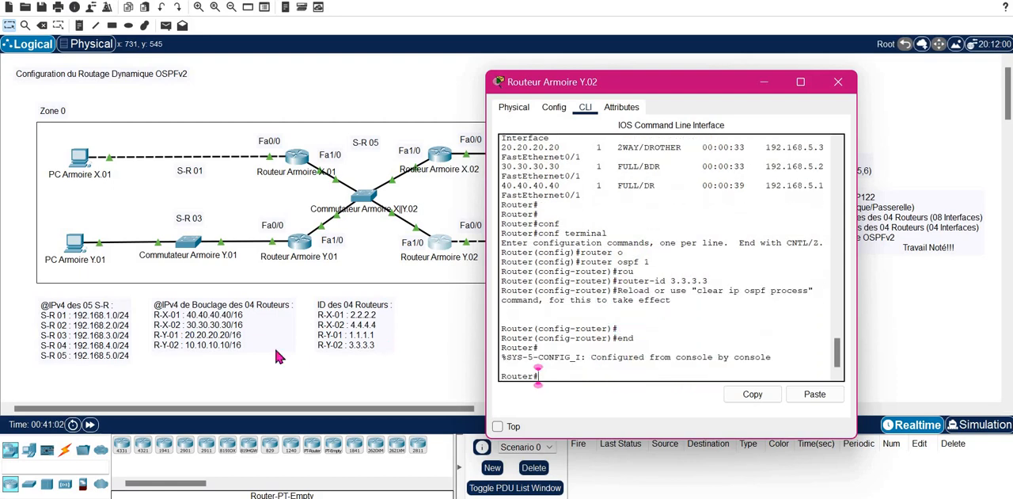
- Open the command line of Routeur Armoire X.01 and leave router configuration mode for privileged EXEC mode
{"action": "left_click", "coordinate": [298, 158]}
{"action": "left_click", "coordinate": [546, 275]}
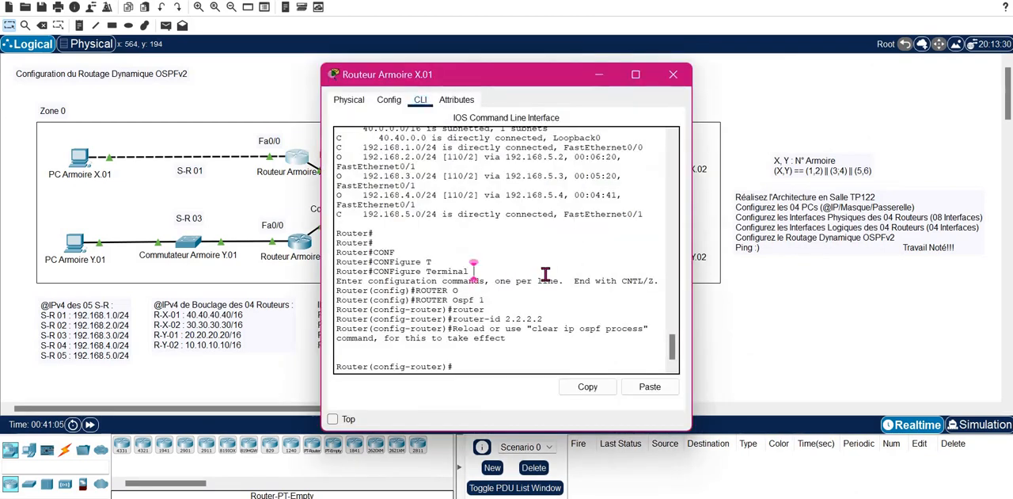
{"action": "type", "text": "end"}
{"action": "key", "text": "Return"}
{"action": "key", "text": "Return"}
{"action": "key", "text": "Return"}
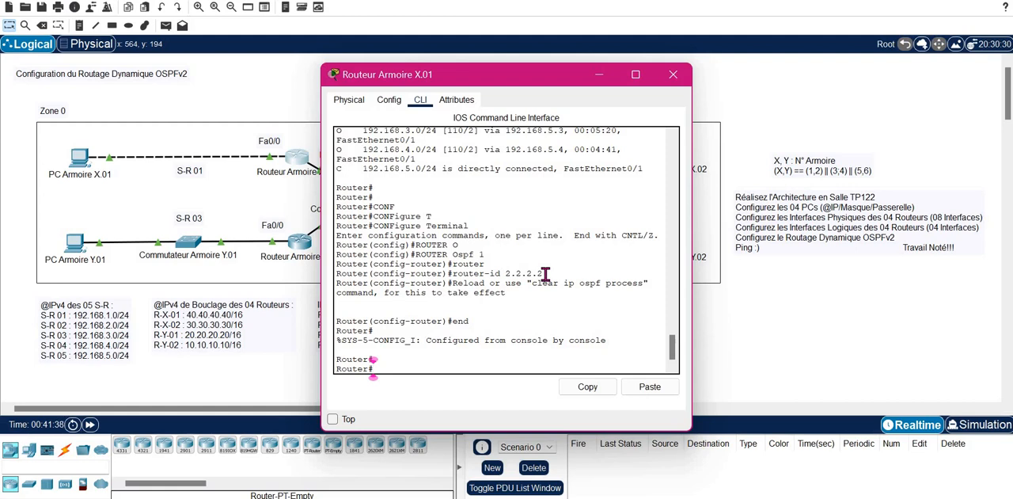
- Run clear ip ospf process on Routeur Armoire X.01, enter yes at the reset question without submitting it, and move the window off the topology
{"action": "type", "text": "cle"}
{"action": "key", "text": "Tab"}
{"action": "type", "text": "ip"}
{"action": "key", "text": "Tab"}
{"action": "type", "text": "os"}
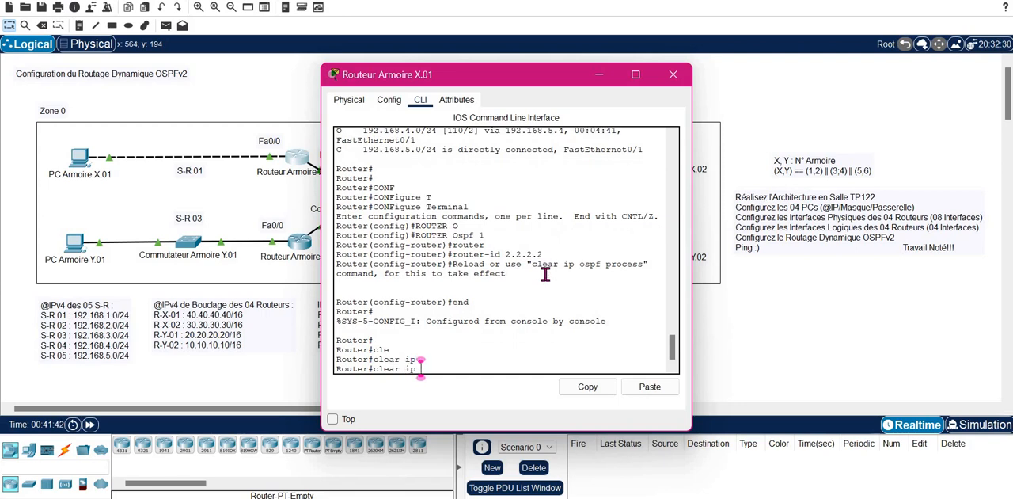
{"action": "key", "text": "Tab"}
{"action": "type", "text": "p"}
{"action": "key", "text": "Return"}
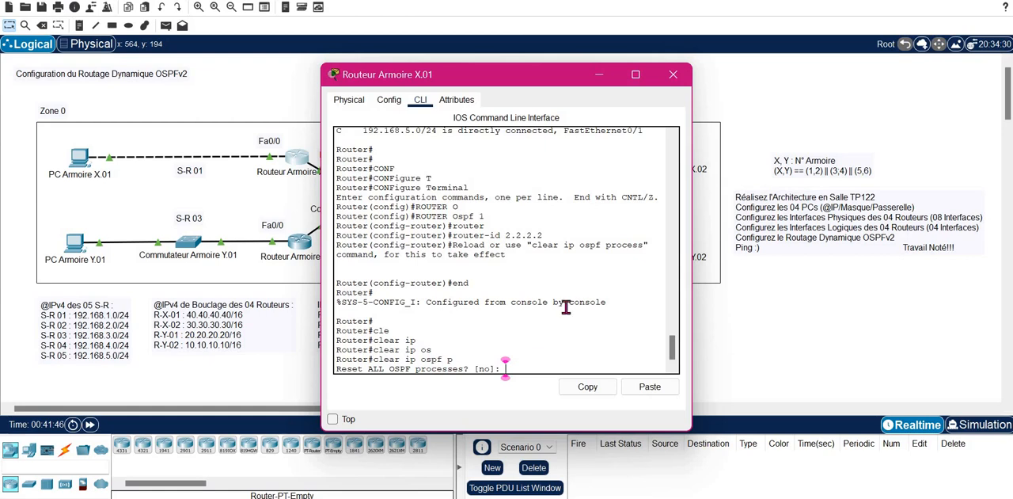
{"action": "type", "text": "yes"}
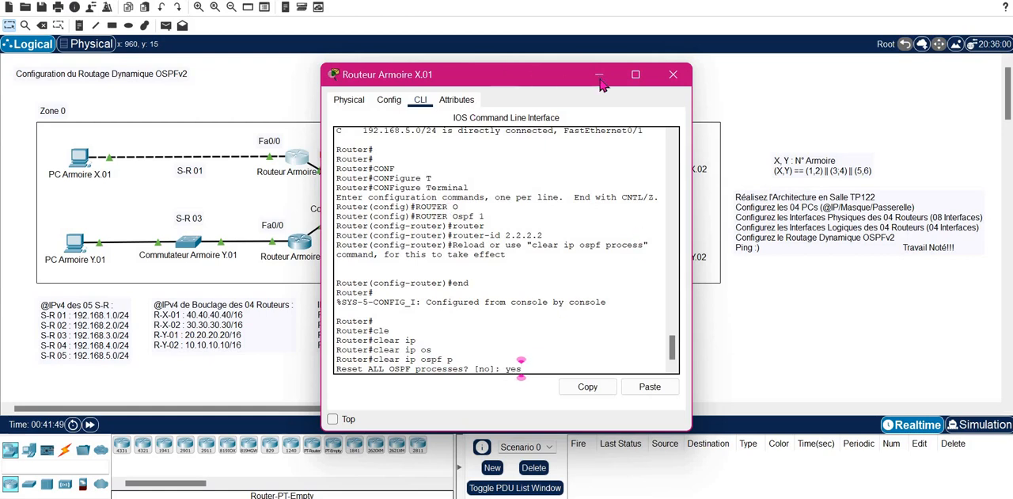
{"action": "left_click_drag", "start_coordinate": [660, 86], "coordinate": [822, 102]}
{"action": "left_click_drag", "start_coordinate": [718, 88], "coordinate": [816, 64]}
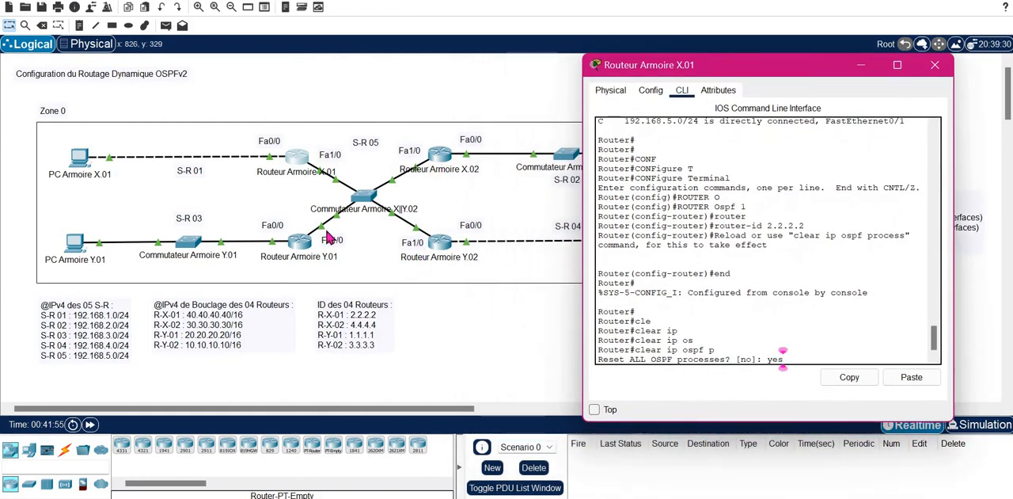
- Open the command line of Routeur Armoire X.02 and exit global configuration mode
{"action": "left_click", "coordinate": [441, 156]}
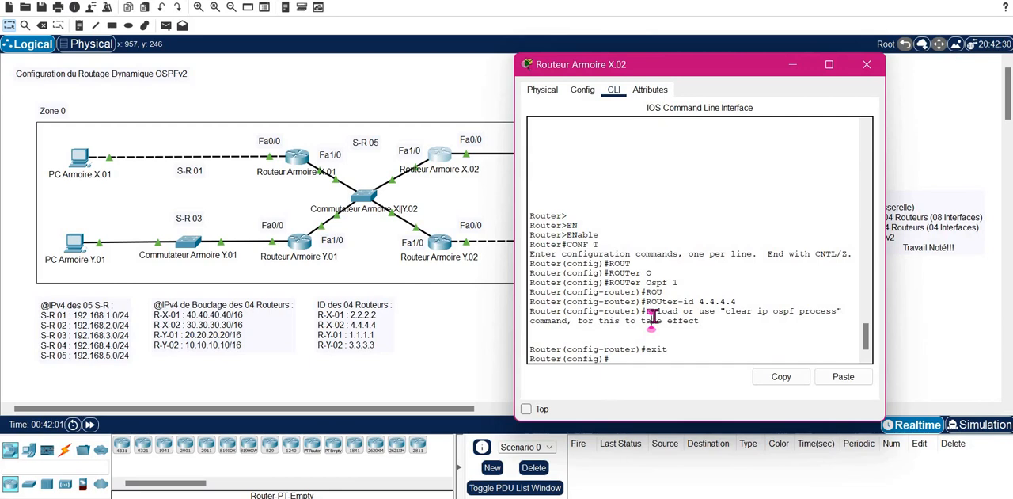
{"action": "type", "text": "exit"}
{"action": "key", "text": "Return"}
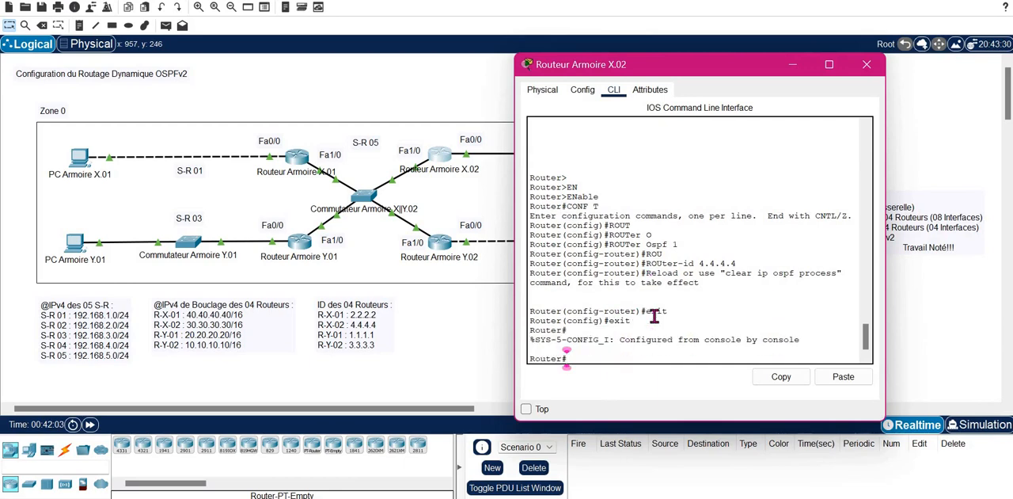
- Run clear ip ospf process on Routeur Armoire X.02 and enter yes at the reset question without submitting it
{"action": "type", "text": "clea i"}
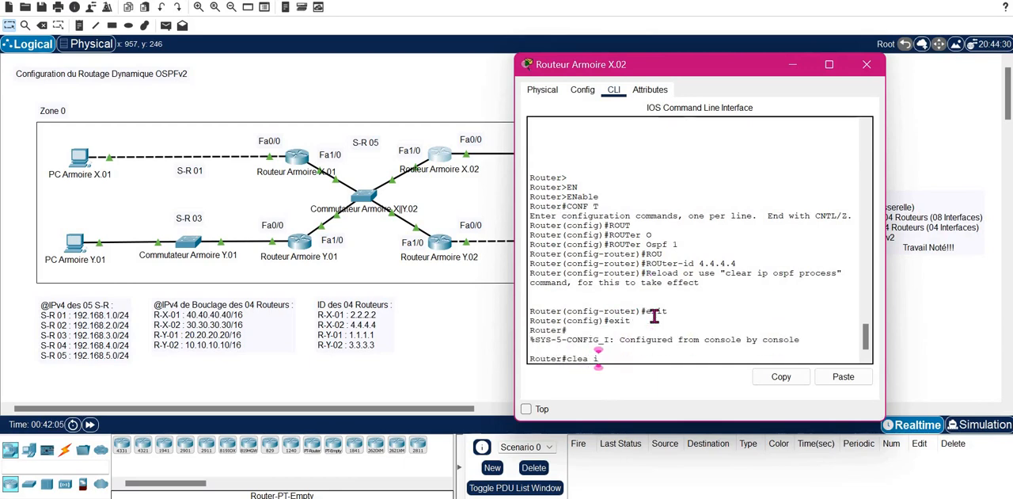
{"action": "type", "text": "p os"}
{"action": "key", "text": "Tab"}
{"action": "key", "text": "Tab"}
{"action": "key", "text": "Return"}
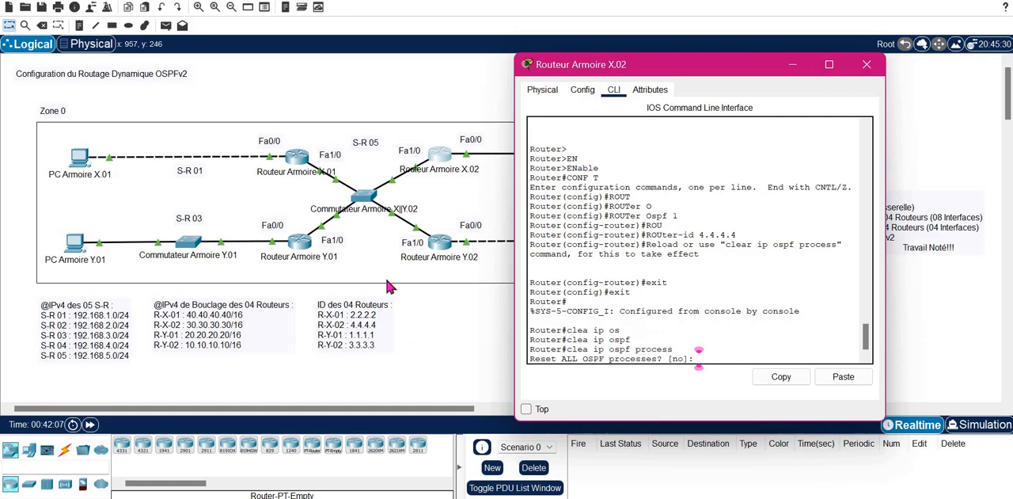
{"action": "type", "text": "yes"}
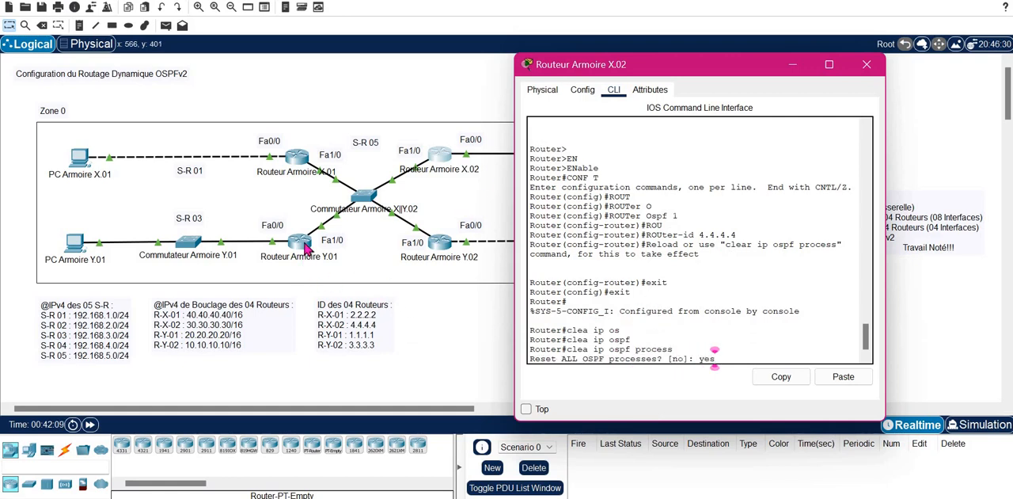
- Open the command line of Routeur Armoire Y.01 and exit global configuration mode
{"action": "left_click", "coordinate": [307, 248]}
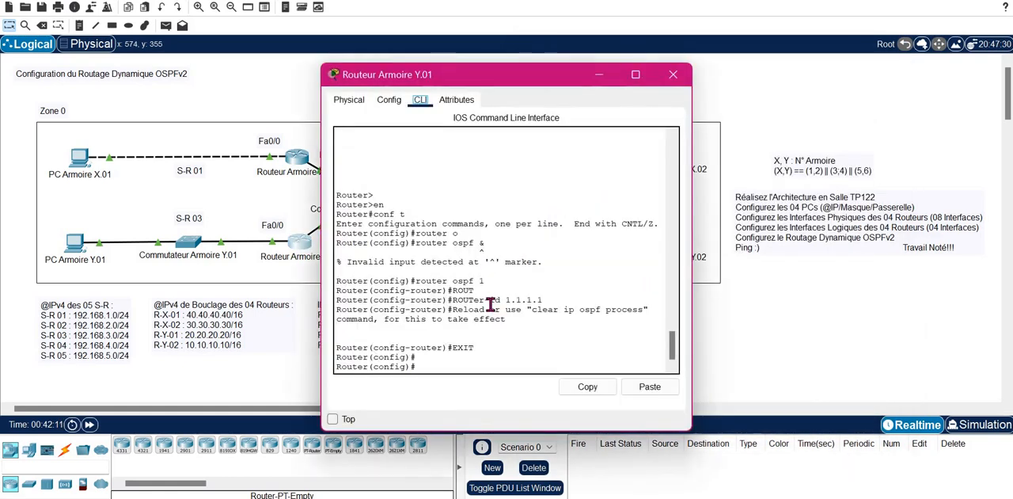
{"action": "left_click", "coordinate": [490, 301]}
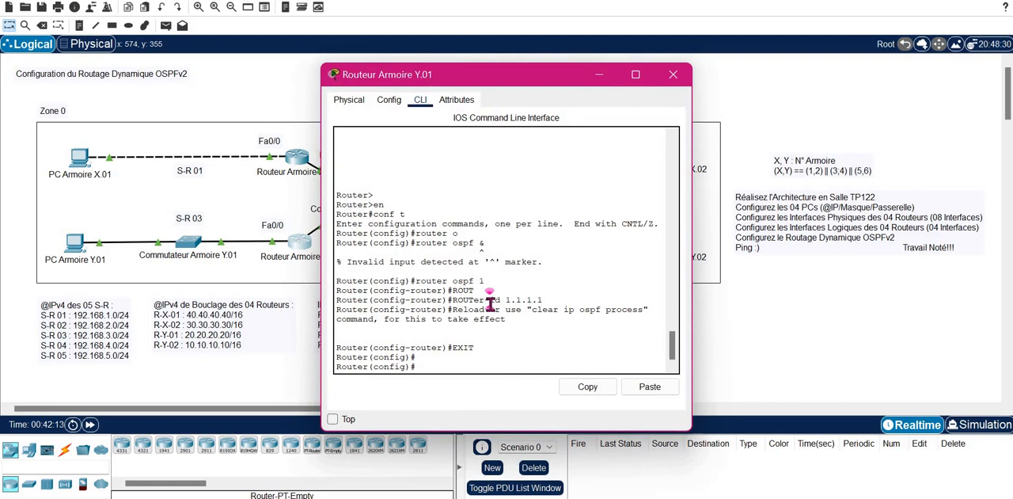
{"action": "type", "text": "exit"}
{"action": "key", "text": "Return"}
- Run clear ip ospf process on Routeur Armoire Y.01 and enter yes at the reset question without submitting it
{"action": "type", "text": "clear "}
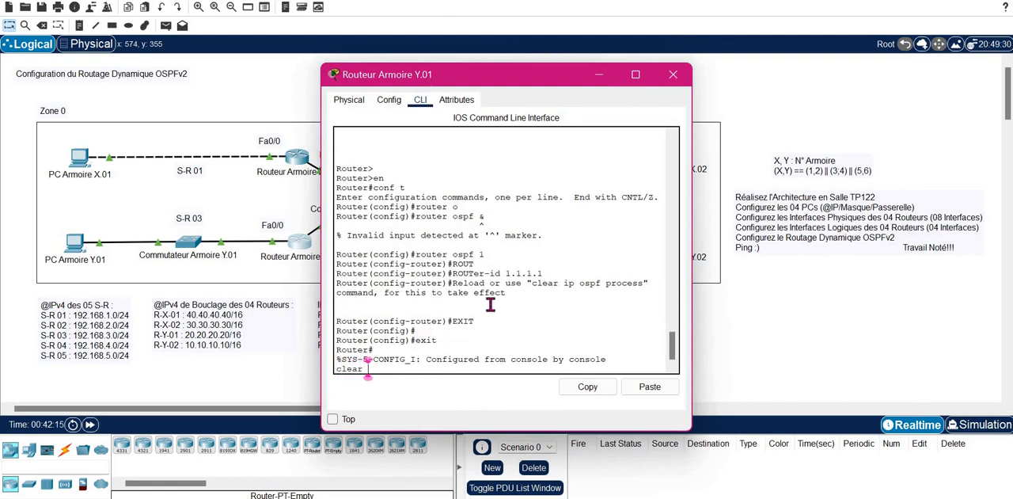
{"action": "type", "text": "ip os"}
{"action": "key", "text": "Tab"}
{"action": "key", "text": "Tab"}
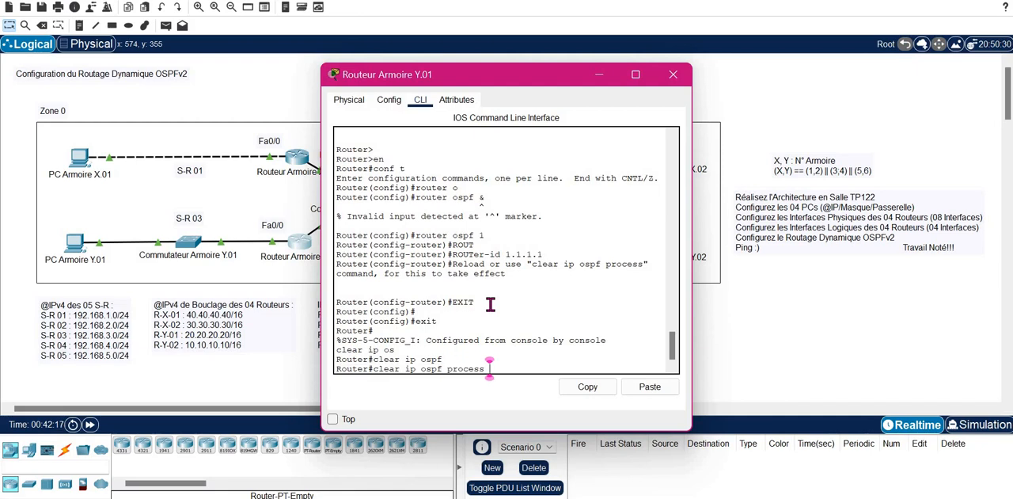
{"action": "key", "text": "Return"}
{"action": "type", "text": "yes"}
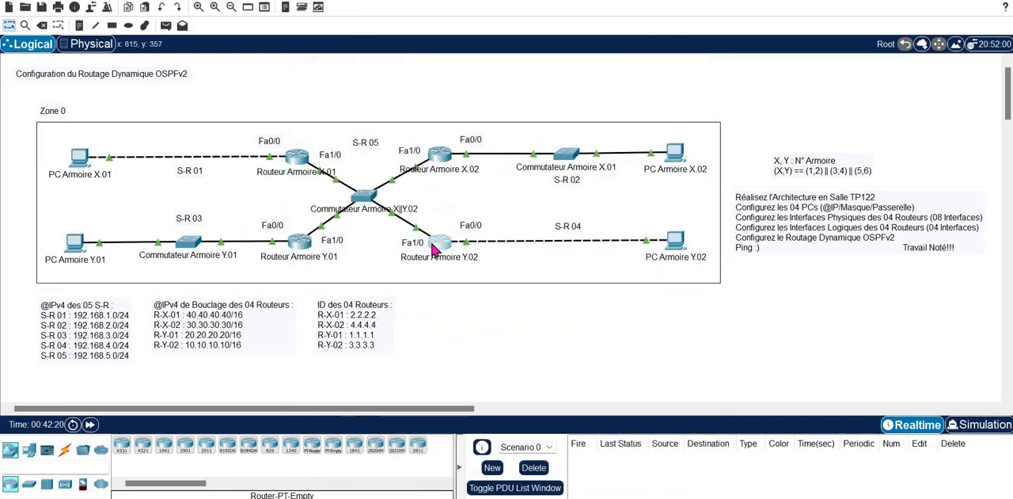
- Reset the OSPF processes on Routeur Armoire Y.02 with clear ip ospf process and confirm the reset
{"action": "left_click", "coordinate": [438, 245]}
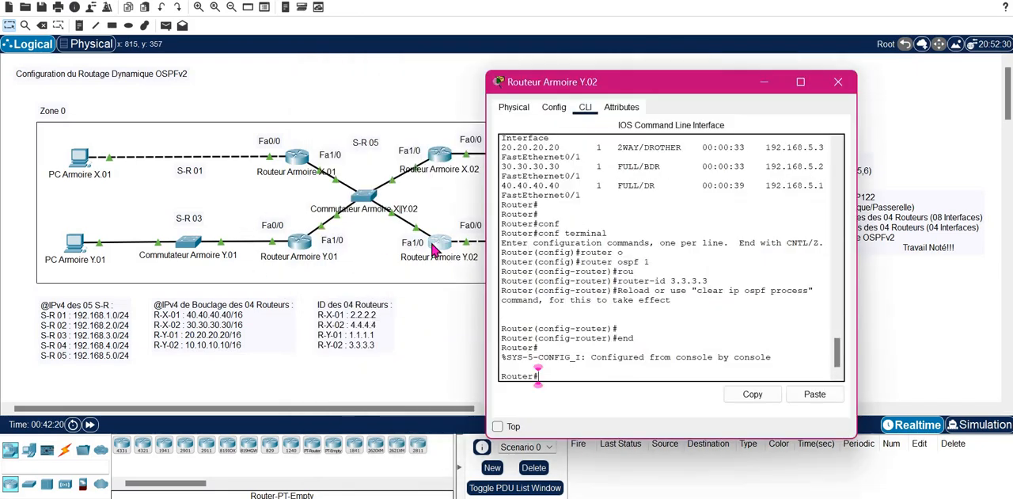
{"action": "type", "text": "cle"}
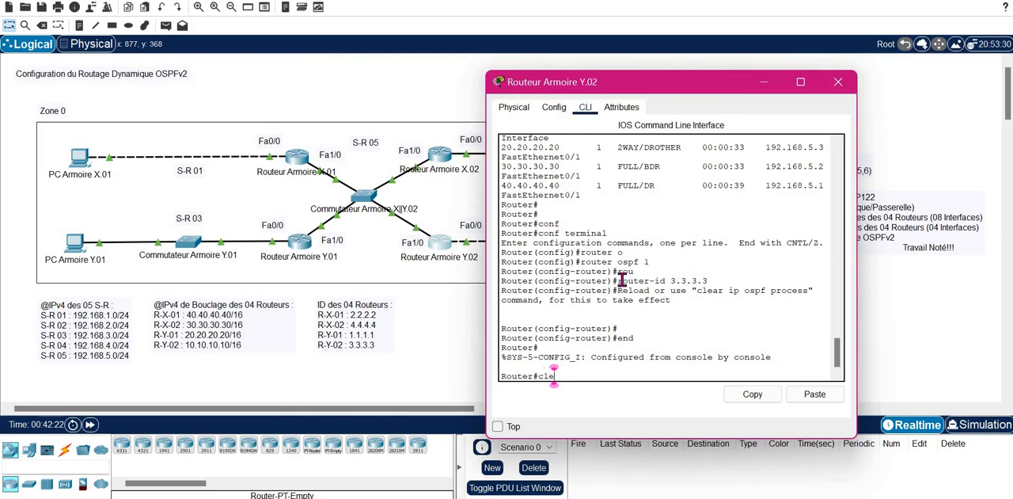
{"action": "type", "text": "a"}
{"action": "key", "text": "Tab"}
{"action": "type", "text": "ip"}
{"action": "key", "text": "Tab"}
{"action": "type", "text": "os"}
{"action": "key", "text": "Tab"}
{"action": "key", "text": "Tab"}
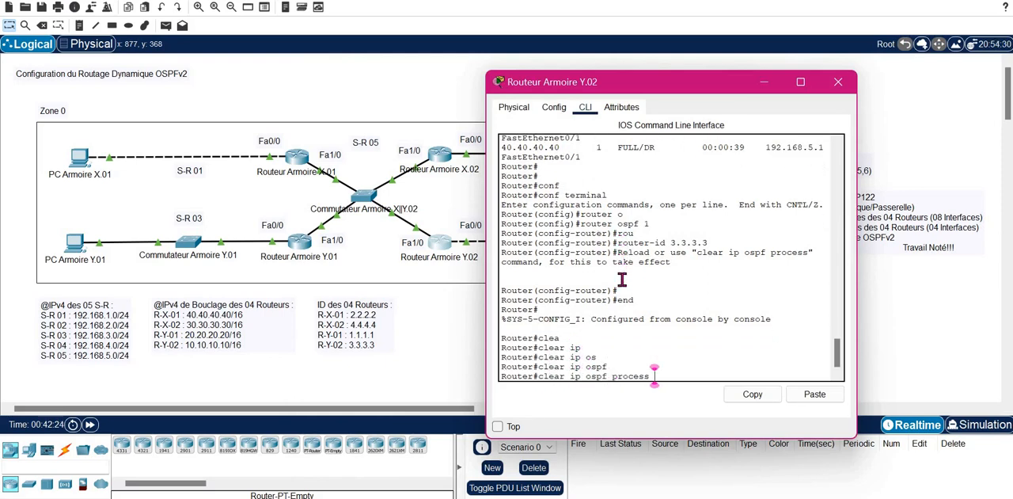
{"action": "key", "text": "Return"}
{"action": "type", "text": "yes"}
{"action": "key", "text": "Return"}
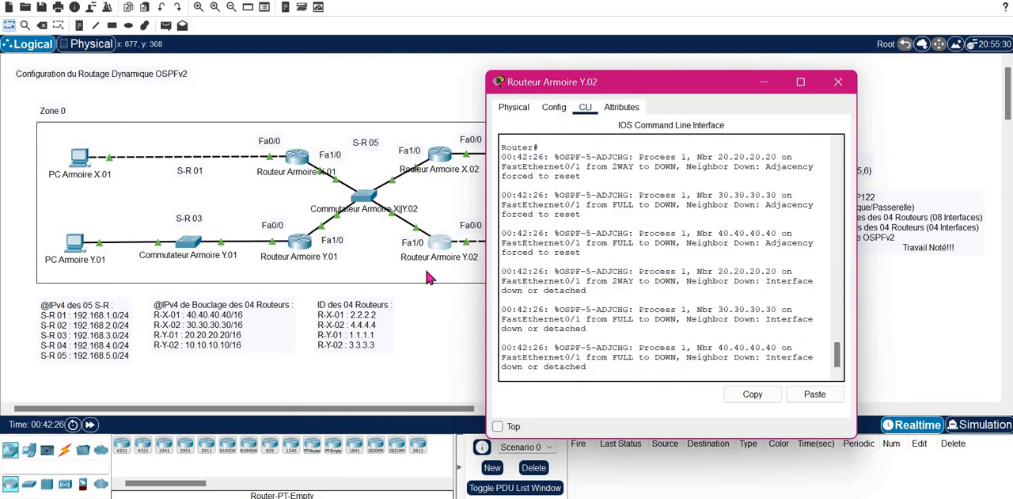
- Submit the pending OSPF reset answers on Routeurs Armoire Y.01, X.01 and X.02, and fast-forward the simulation time
{"action": "left_click", "coordinate": [300, 245]}
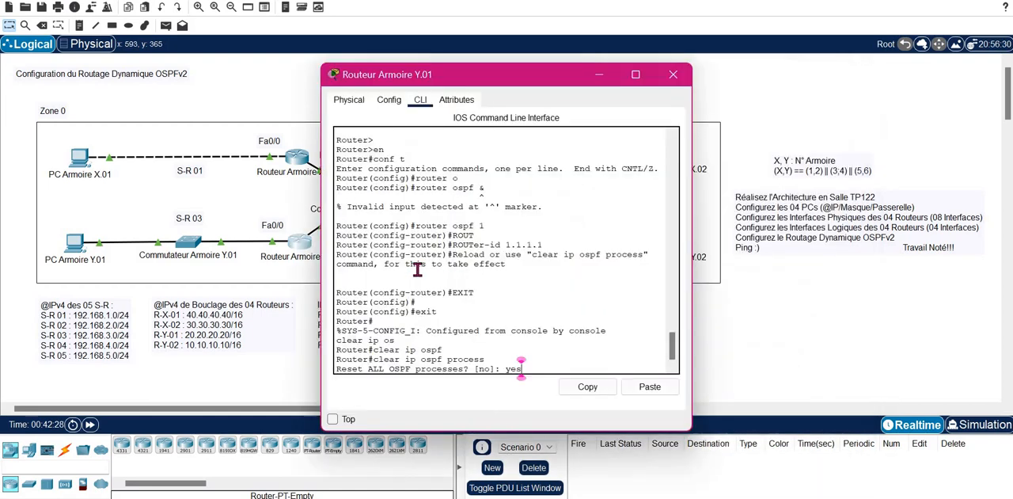
{"action": "key", "text": "Return"}
{"action": "left_click", "coordinate": [295, 158]}
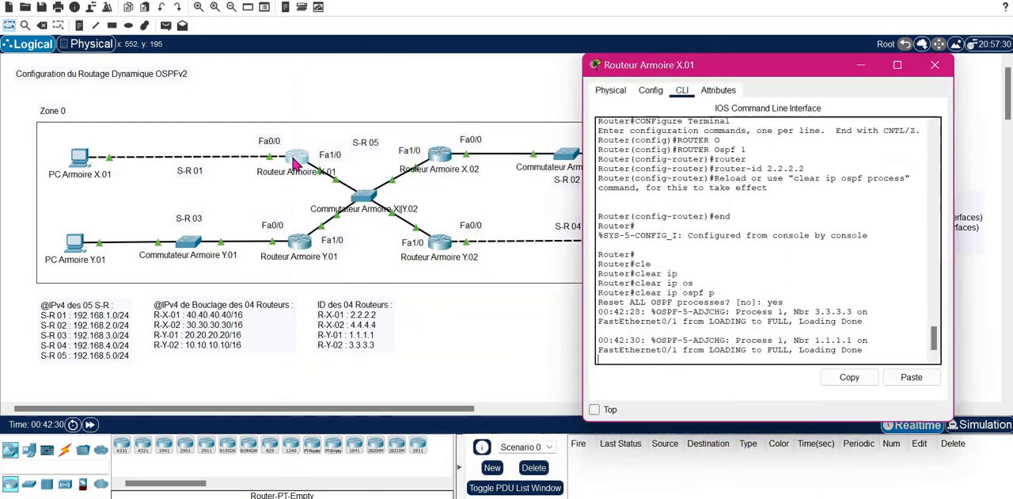
{"action": "left_click", "coordinate": [434, 162]}
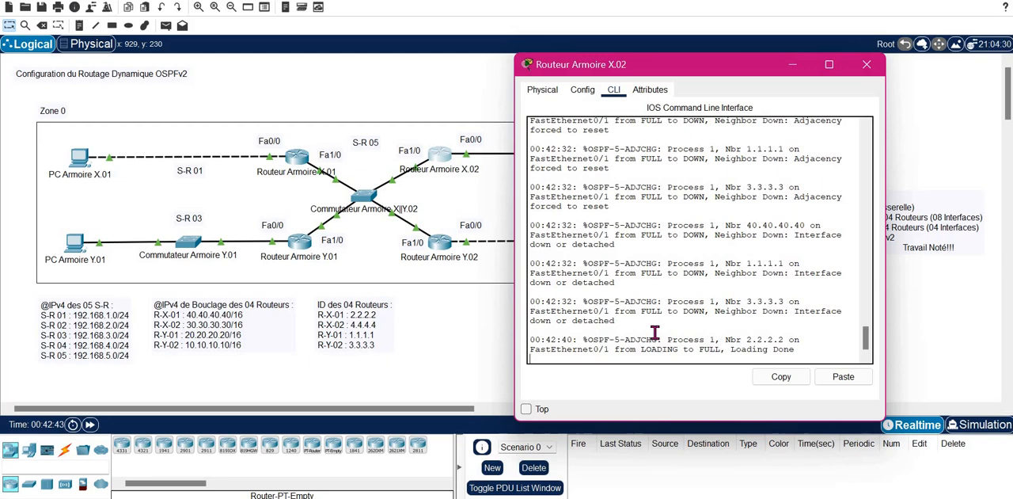
{"action": "left_click", "coordinate": [90, 425]}
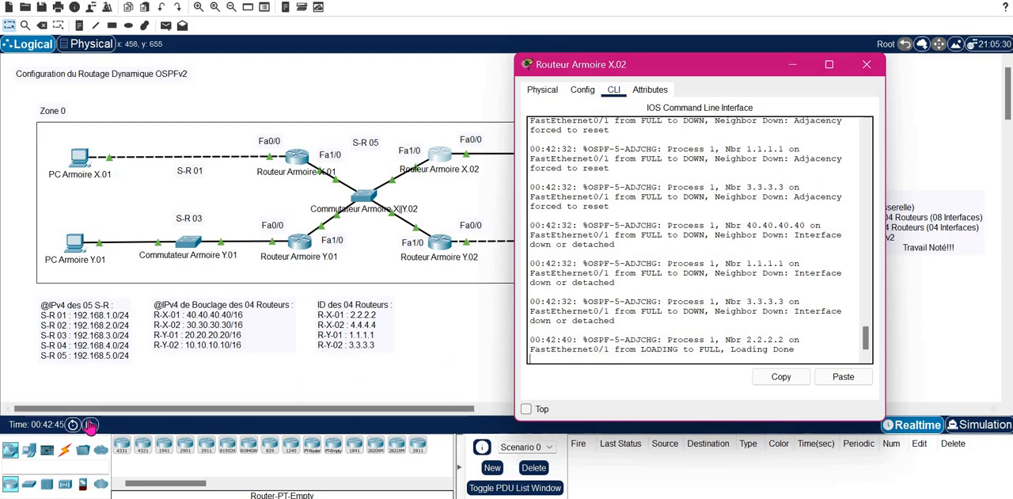
{"action": "left_click", "coordinate": [91, 425]}
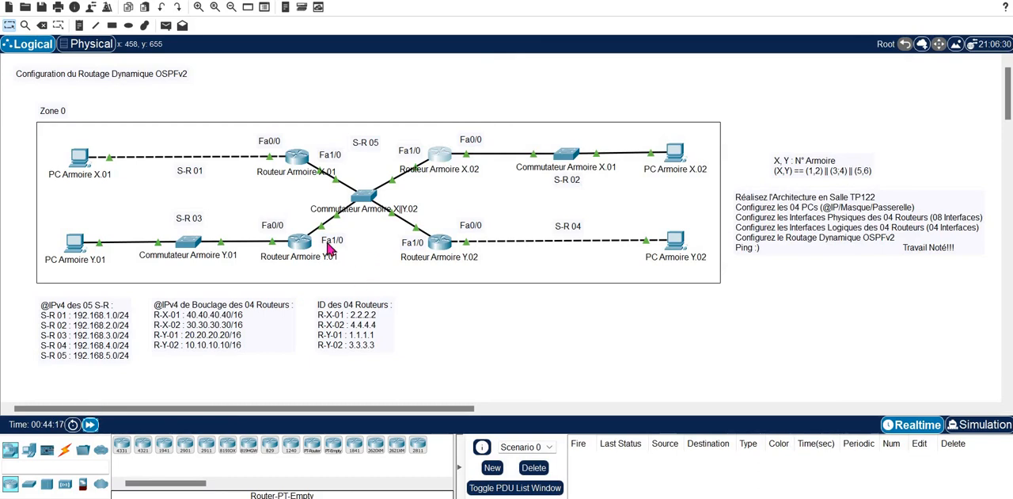
- Display the OSPF neighbor table on Routeur Armoire X.01 with show ip ospf neighbor to check the neighbor router IDs
{"action": "left_click", "coordinate": [304, 162]}
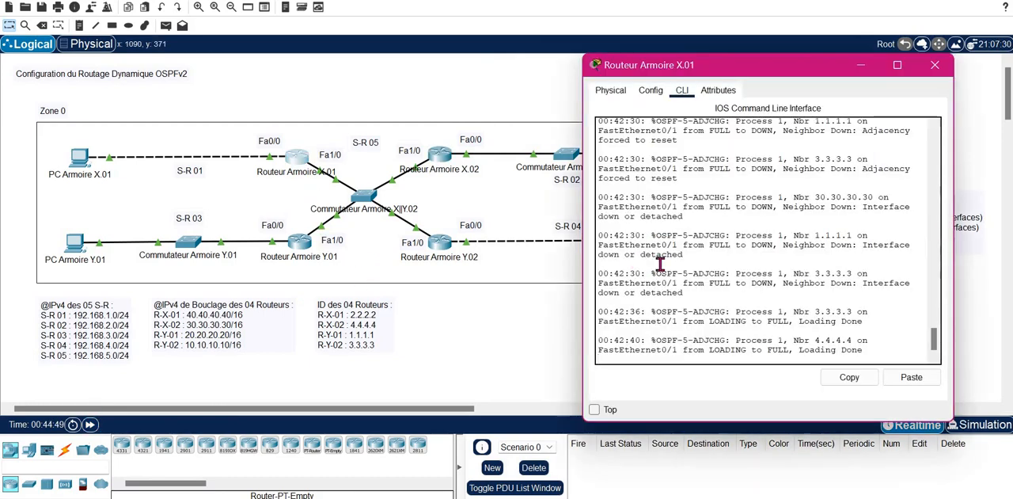
{"action": "key", "text": "Return"}
{"action": "key", "text": "Return"}
{"action": "key", "text": "Return"}
{"action": "type", "text": "sh"}
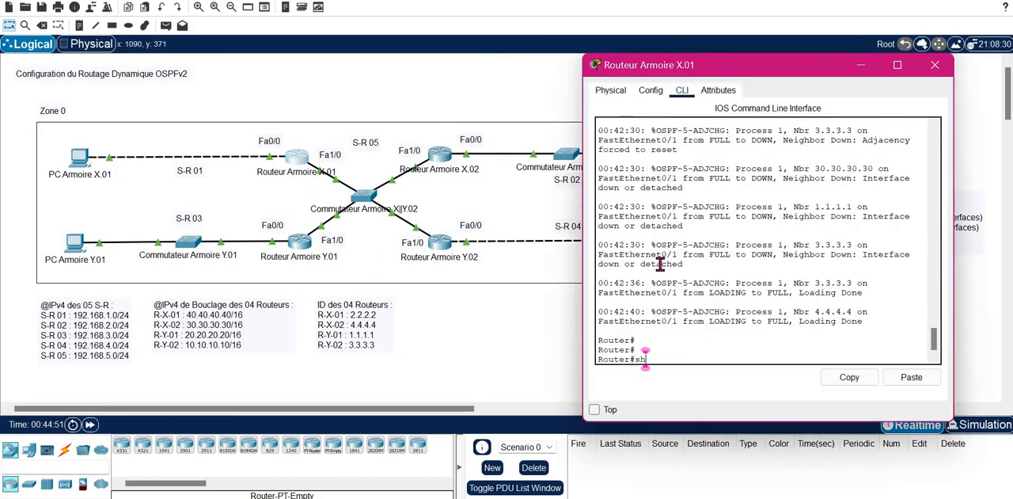
{"action": "key", "text": "Tab"}
{"action": "type", "text": "ip os"}
{"action": "key", "text": "Tab"}
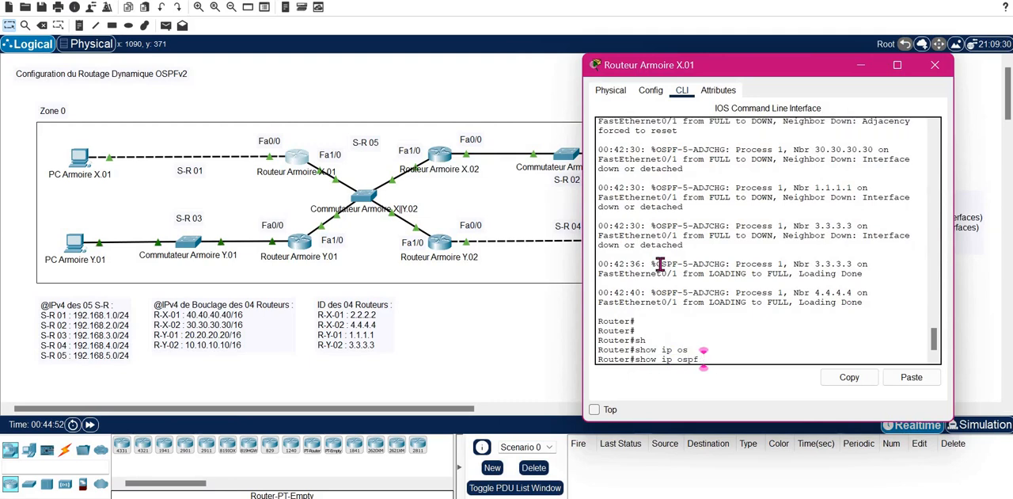
{"action": "type", "text": "n"}
{"action": "key", "text": "Tab"}
{"action": "key", "text": "Return"}
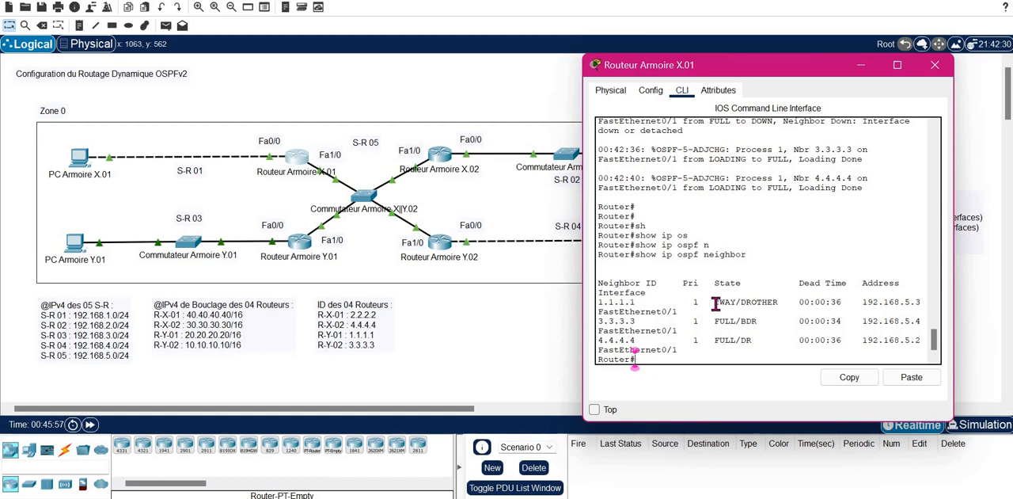
{"action": "left_click", "coordinate": [795, 216]}
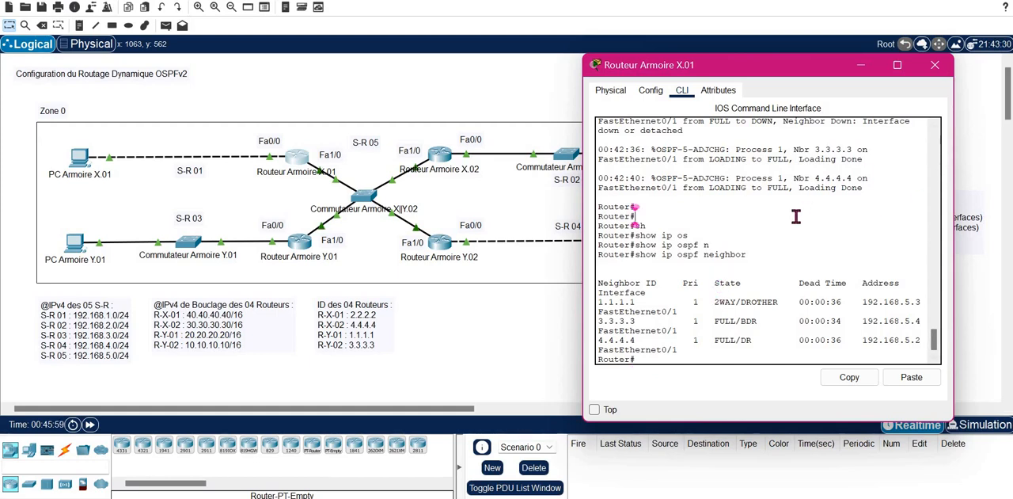